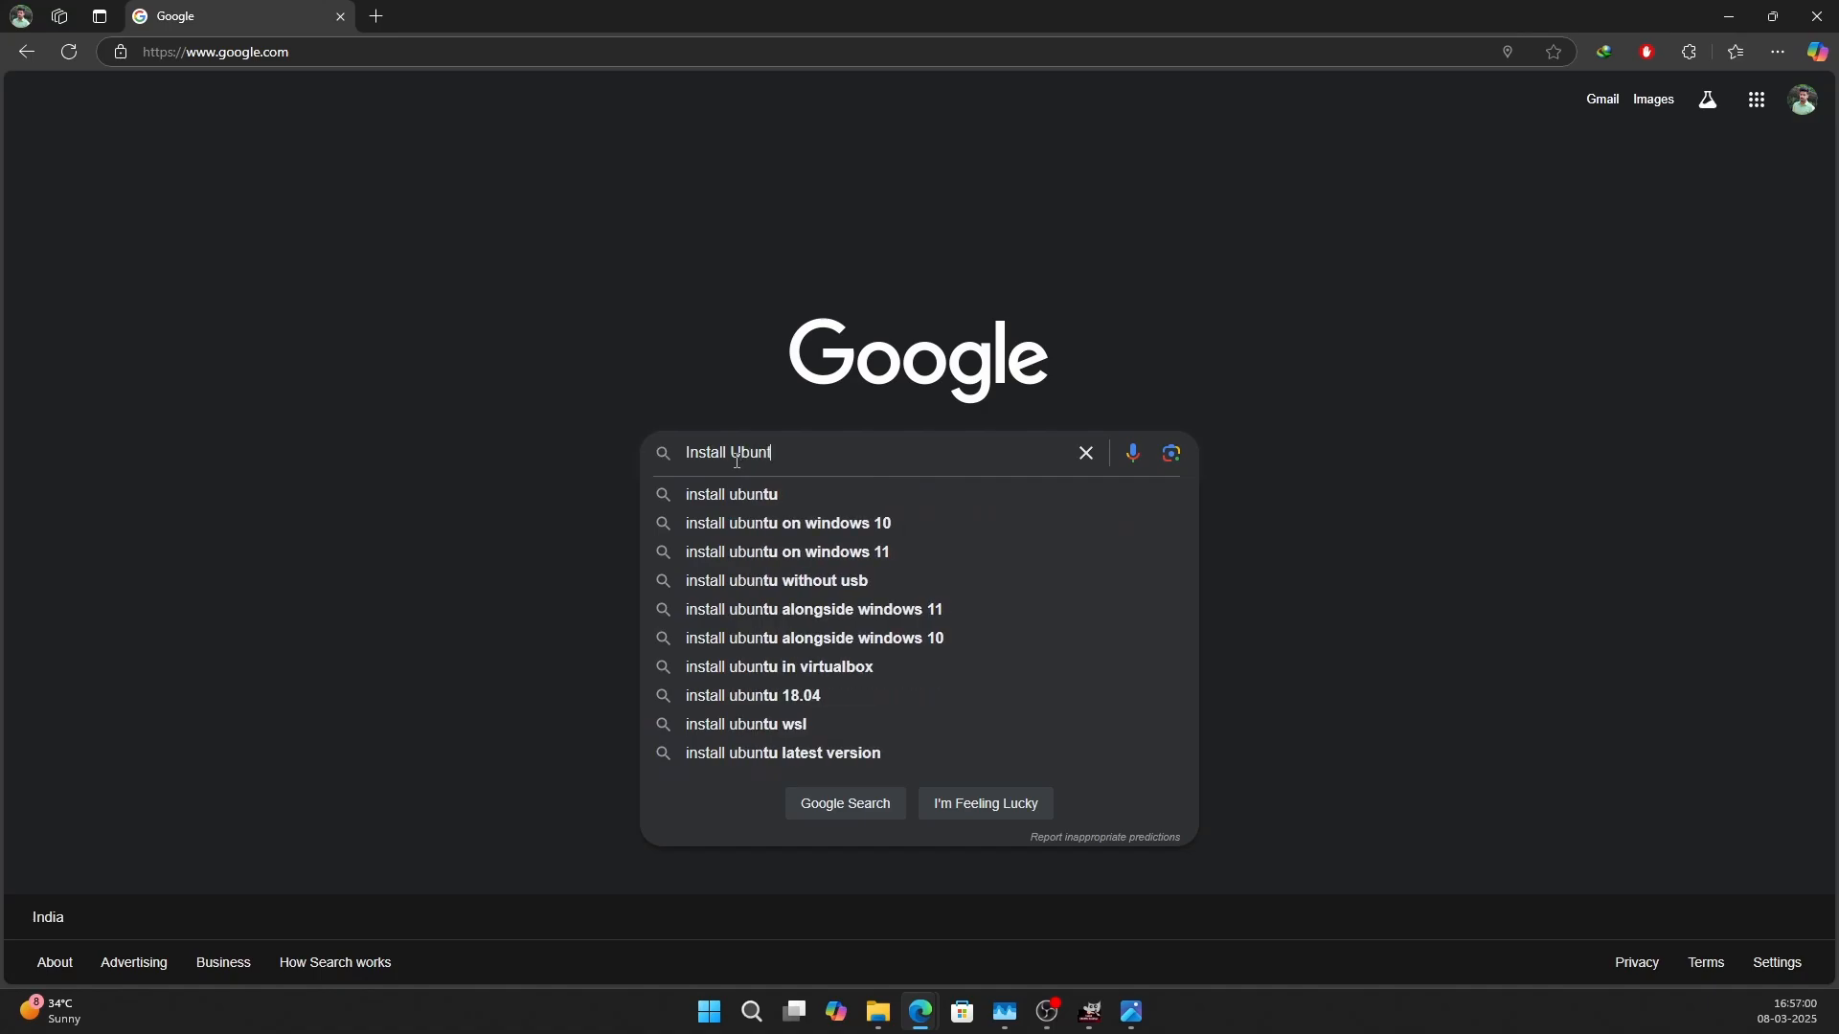
# Search for "Install Ubuntu", open the Install Ubuntu Desktop tutorial and go to its section on downloading an Ubuntu image.
pyautogui.press('Return')
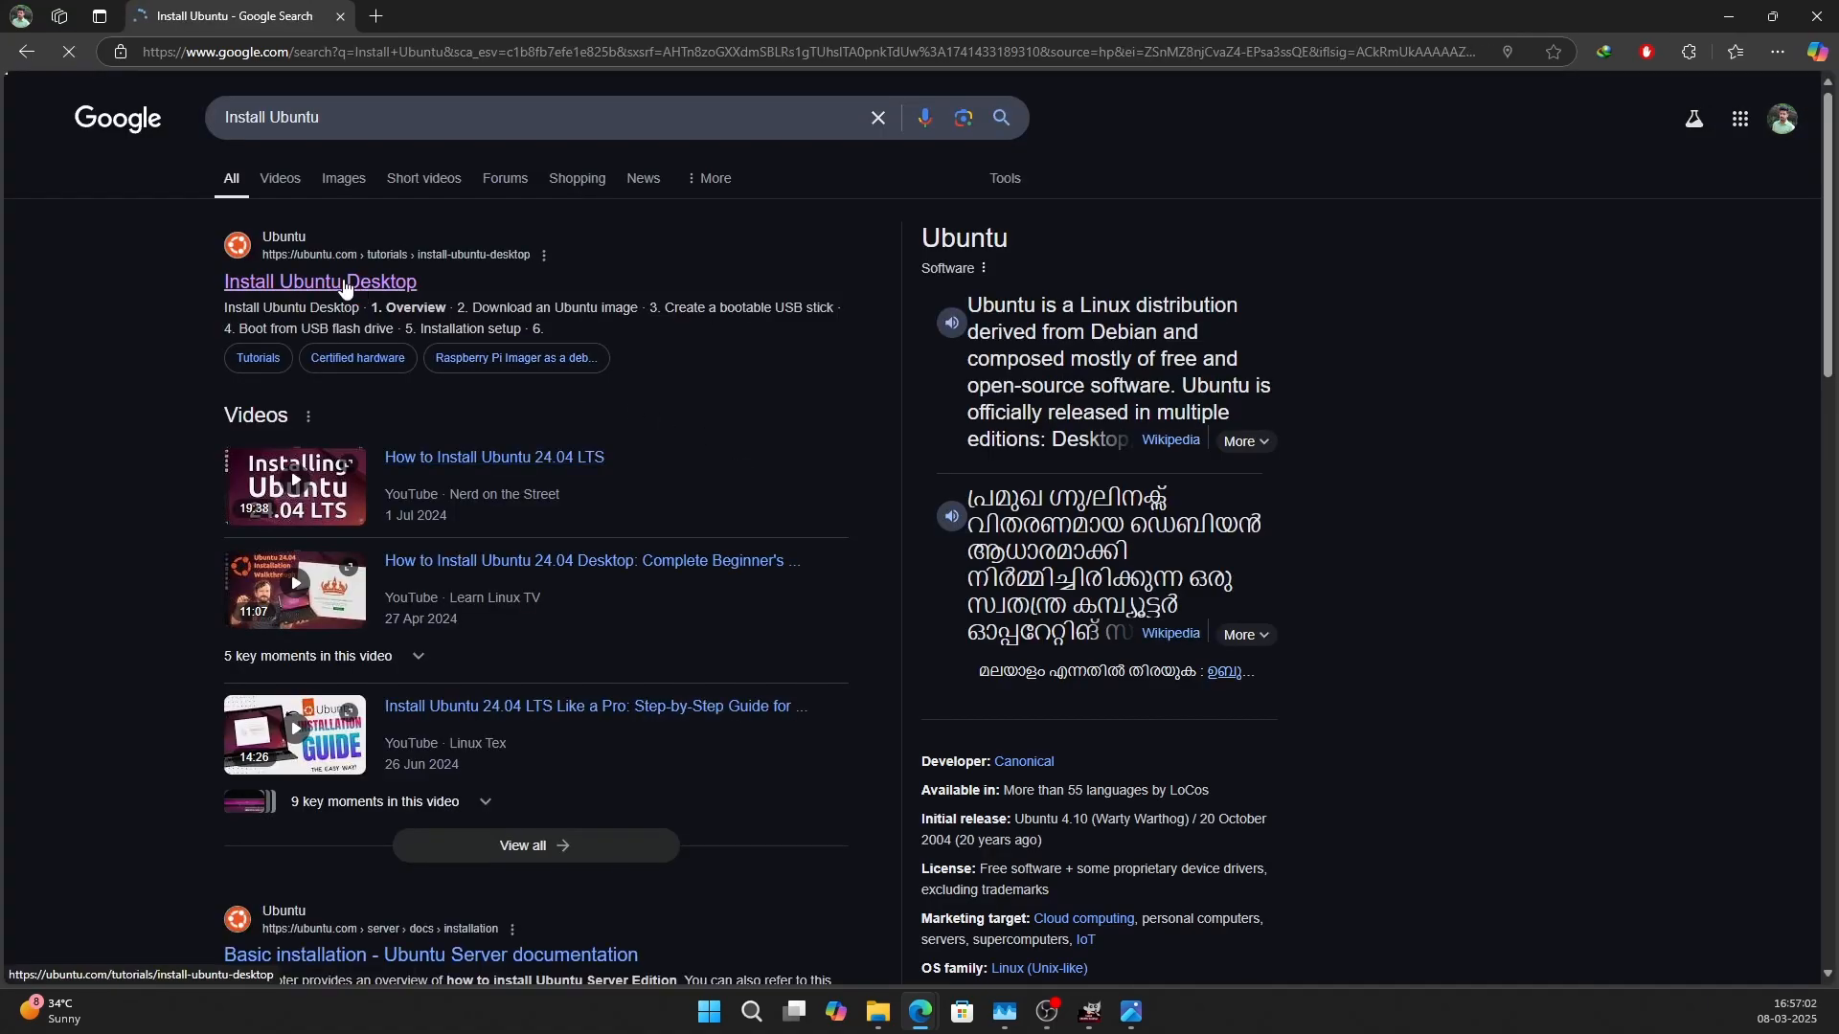
pyautogui.click(346, 284)
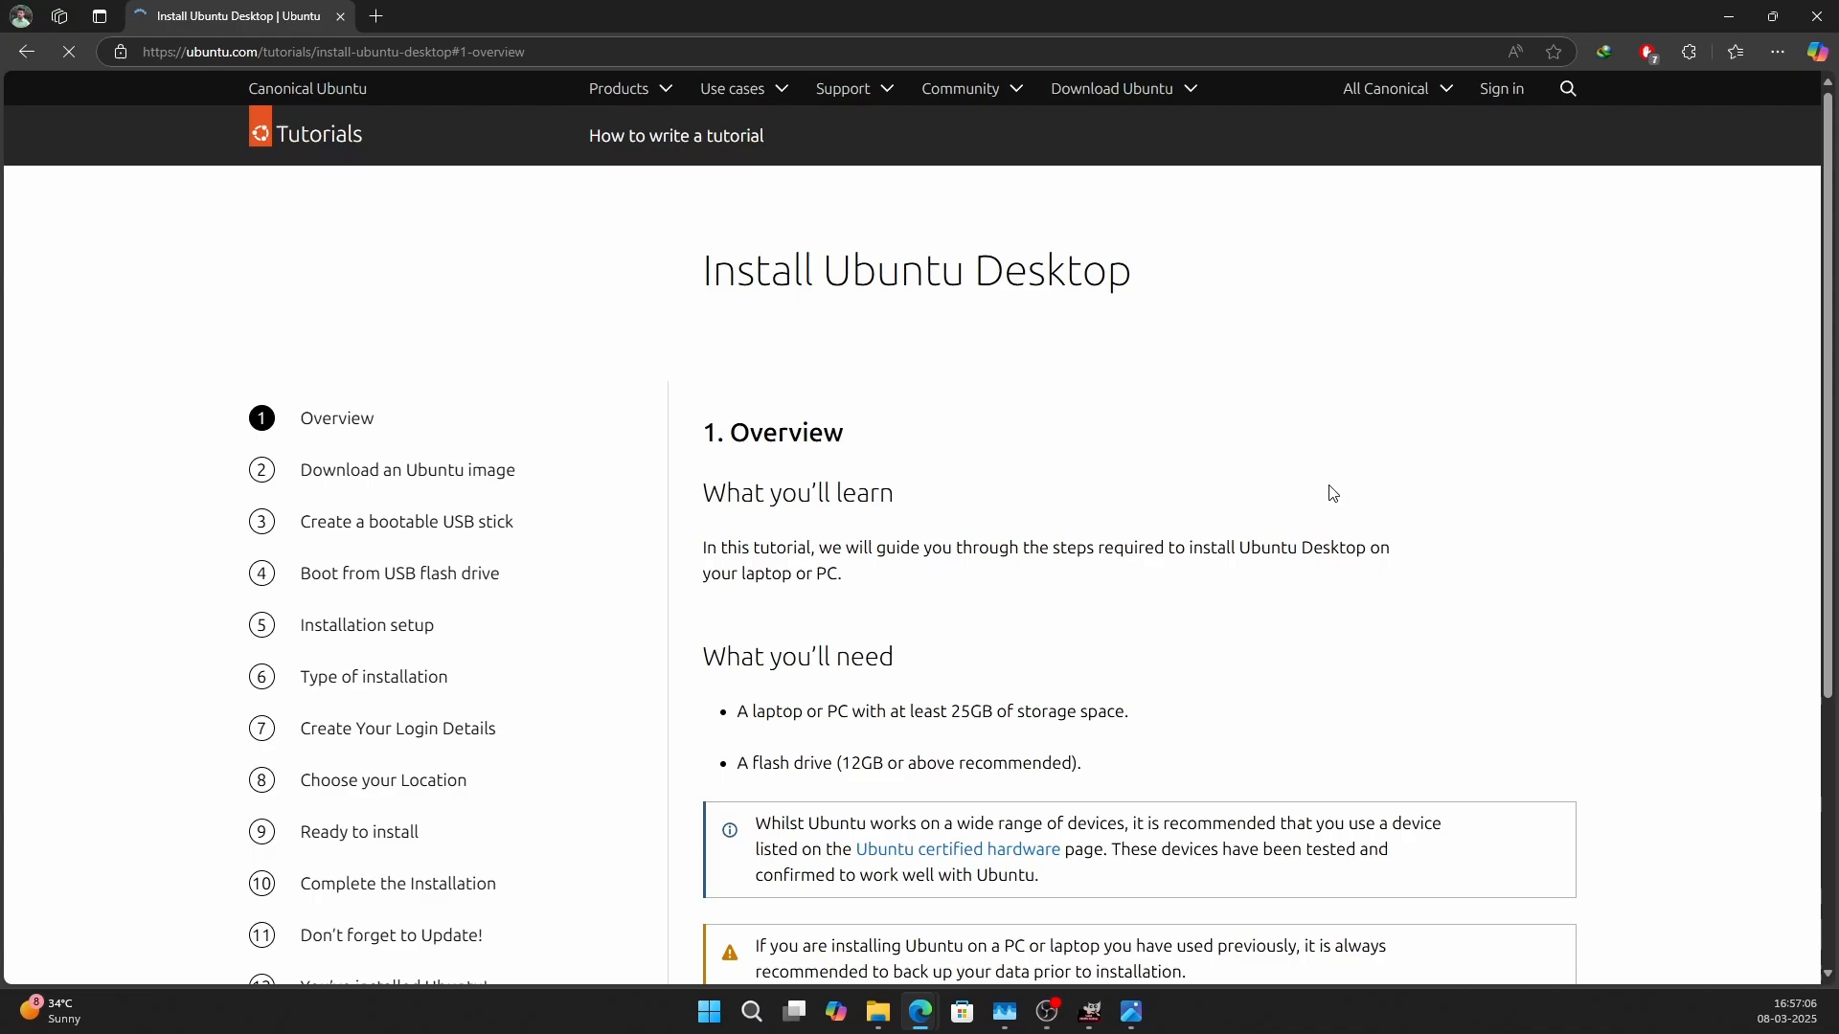
pyautogui.scroll(-1, 1333, 494)
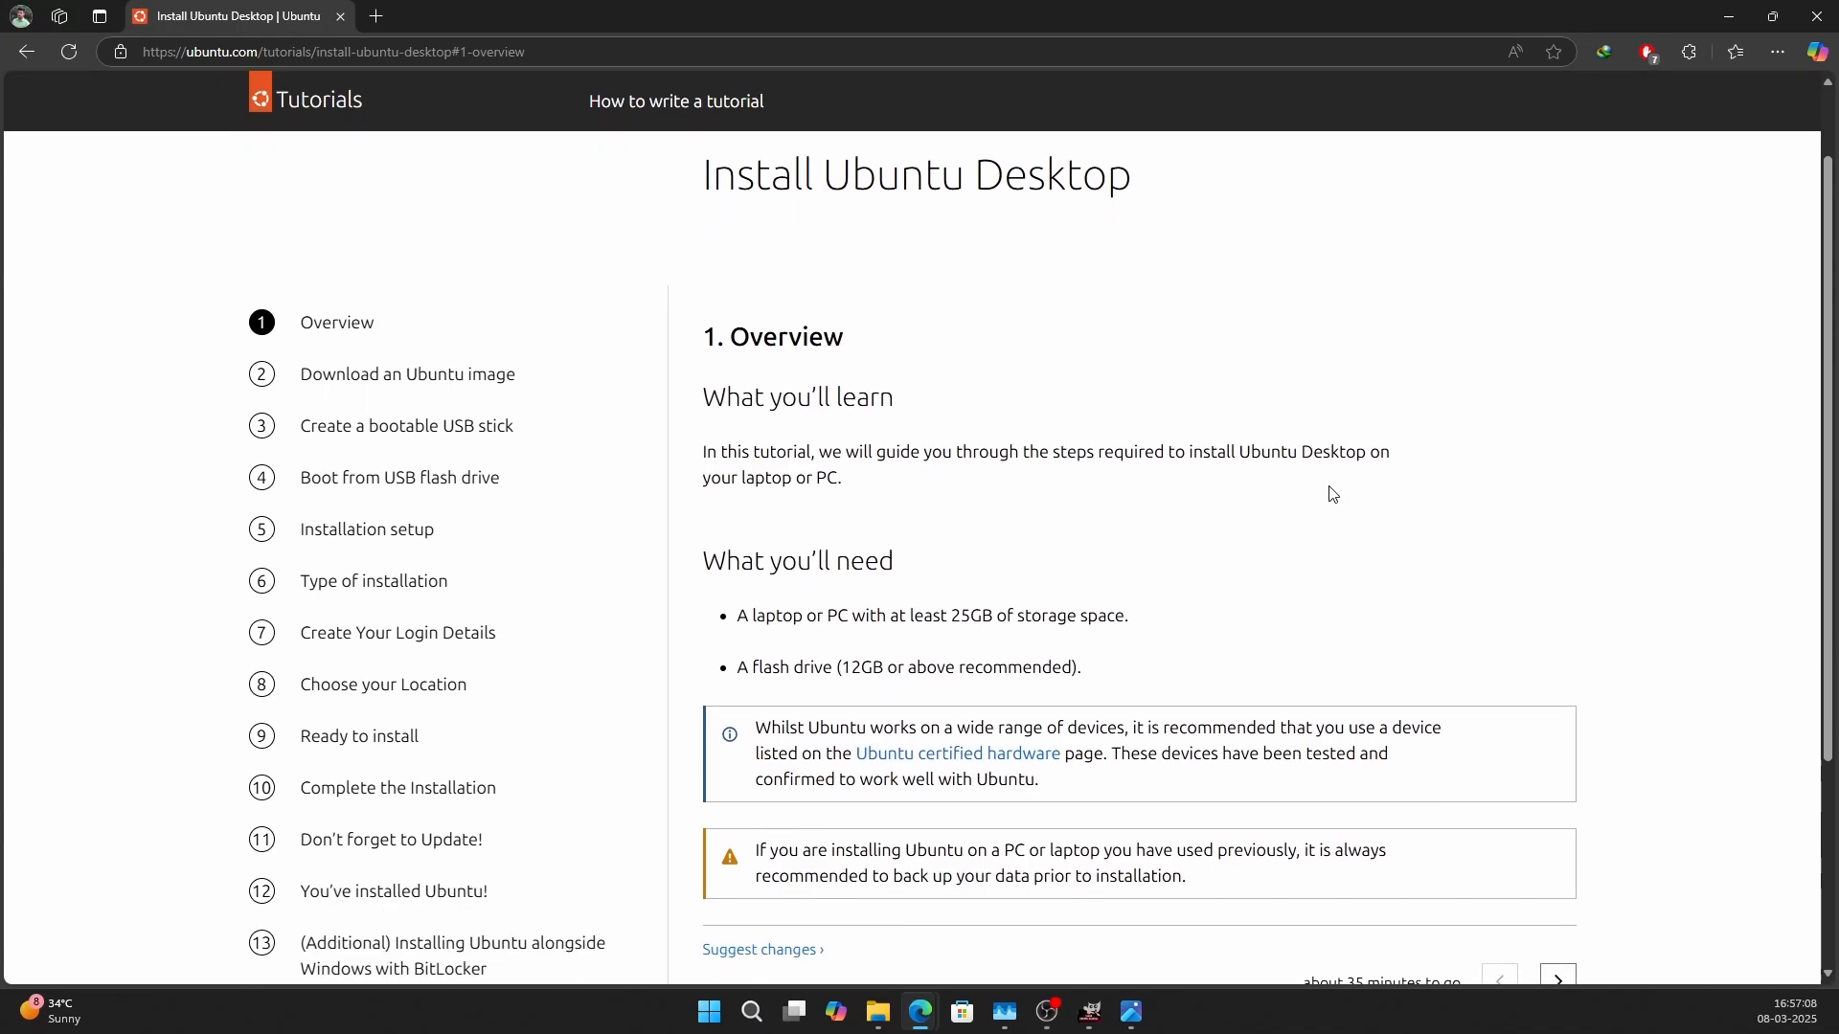
pyautogui.scroll(-2, 1333, 495)
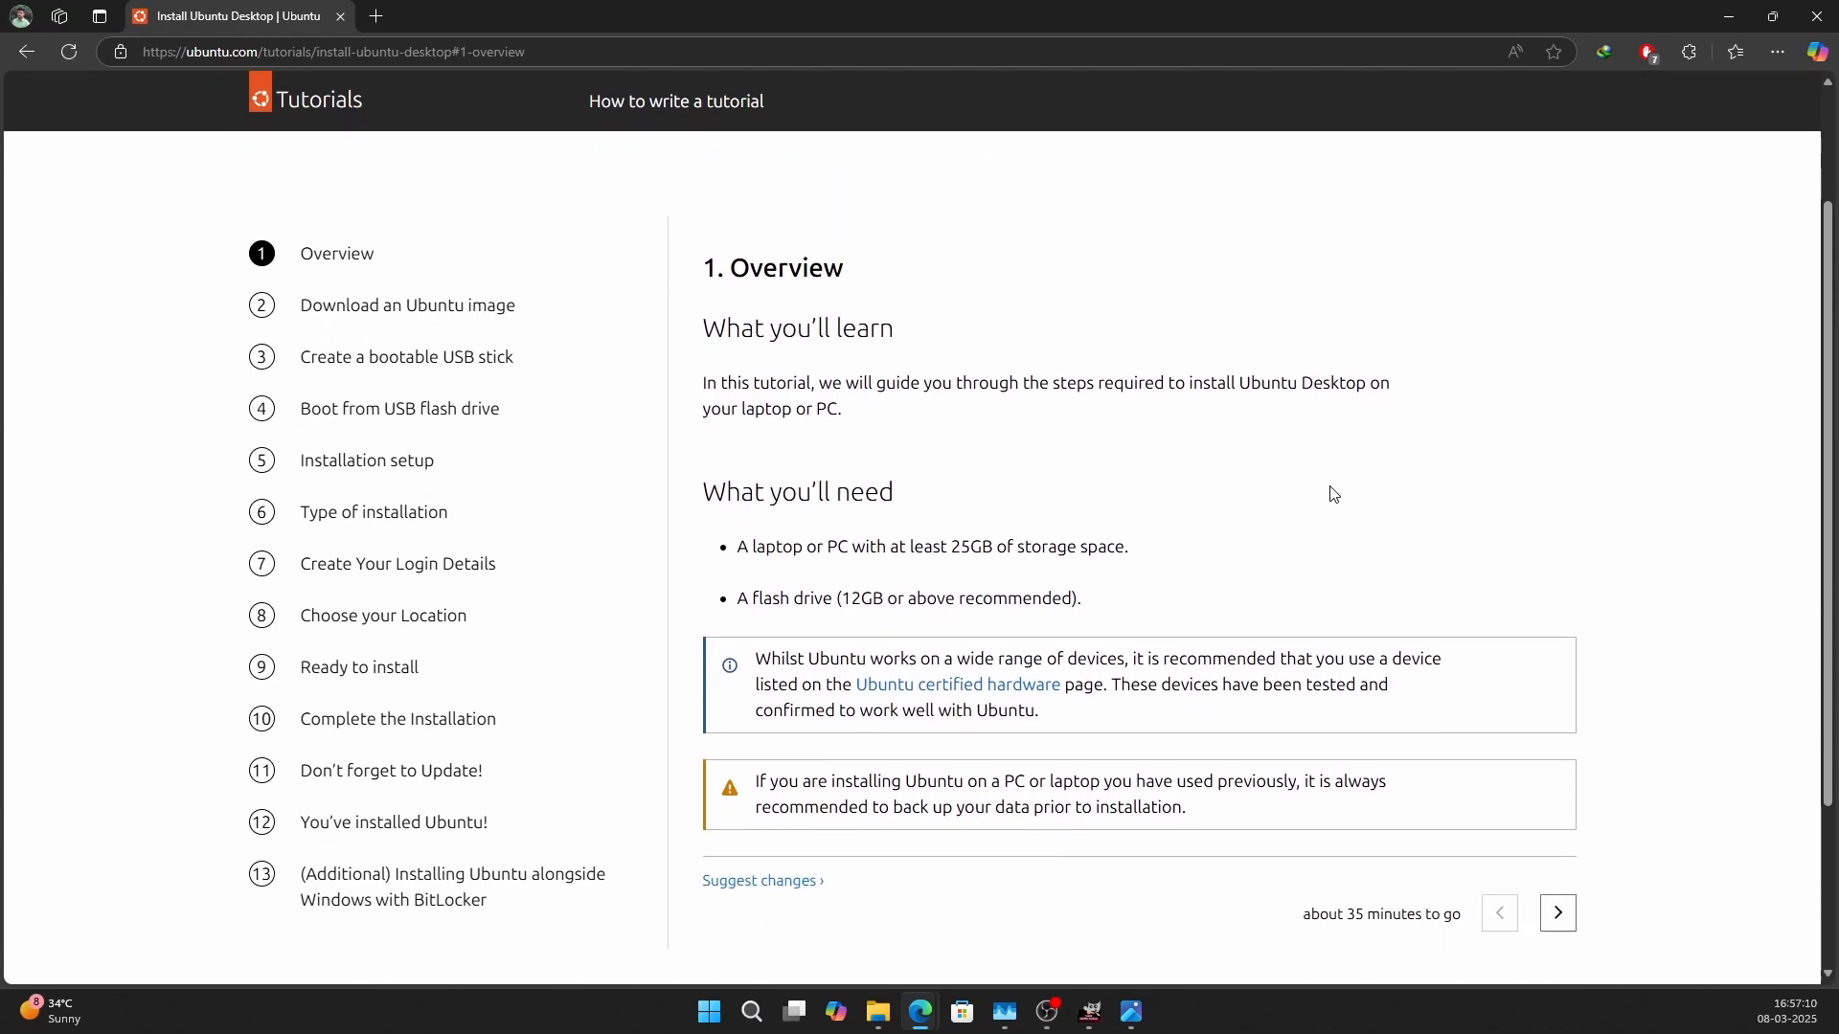
pyautogui.click(1555, 790)
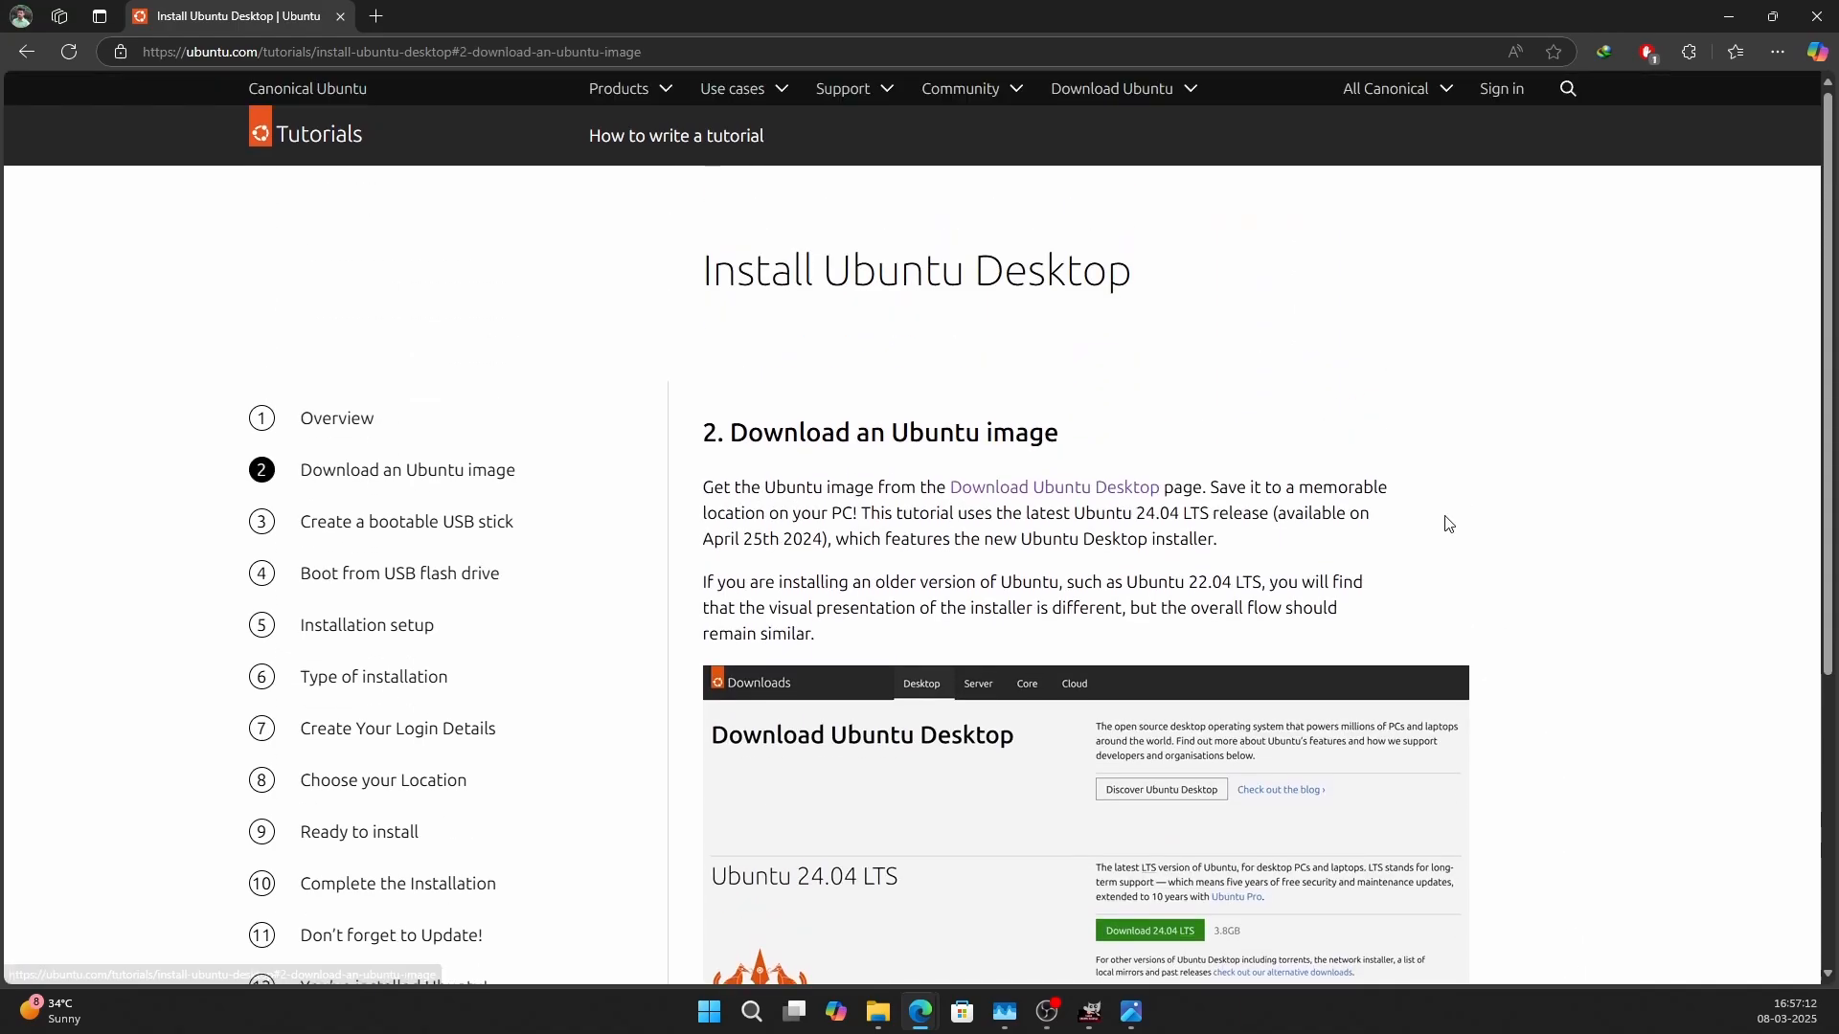
# Download the Ubuntu 24.04.2 LTS desktop image from the Download Ubuntu Desktop page into the Downloads folder.
pyautogui.click(1080, 494)
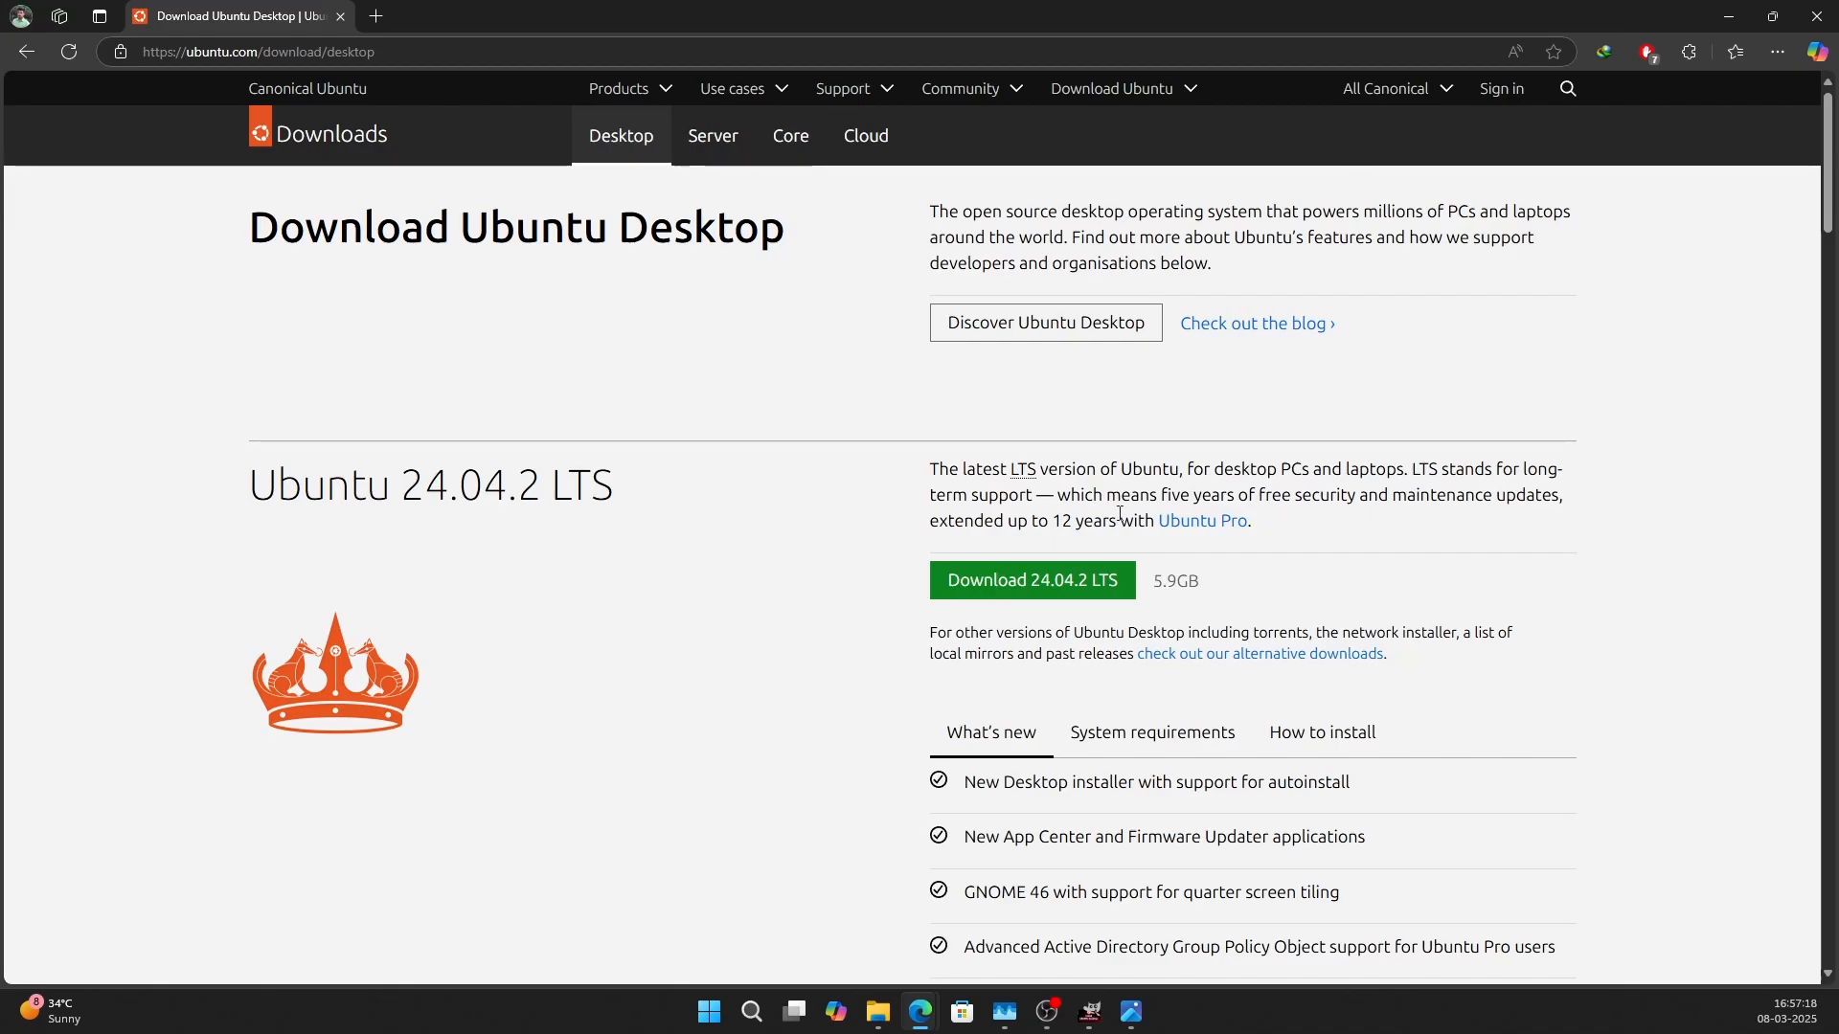
pyautogui.scroll(-1, 1254, 581)
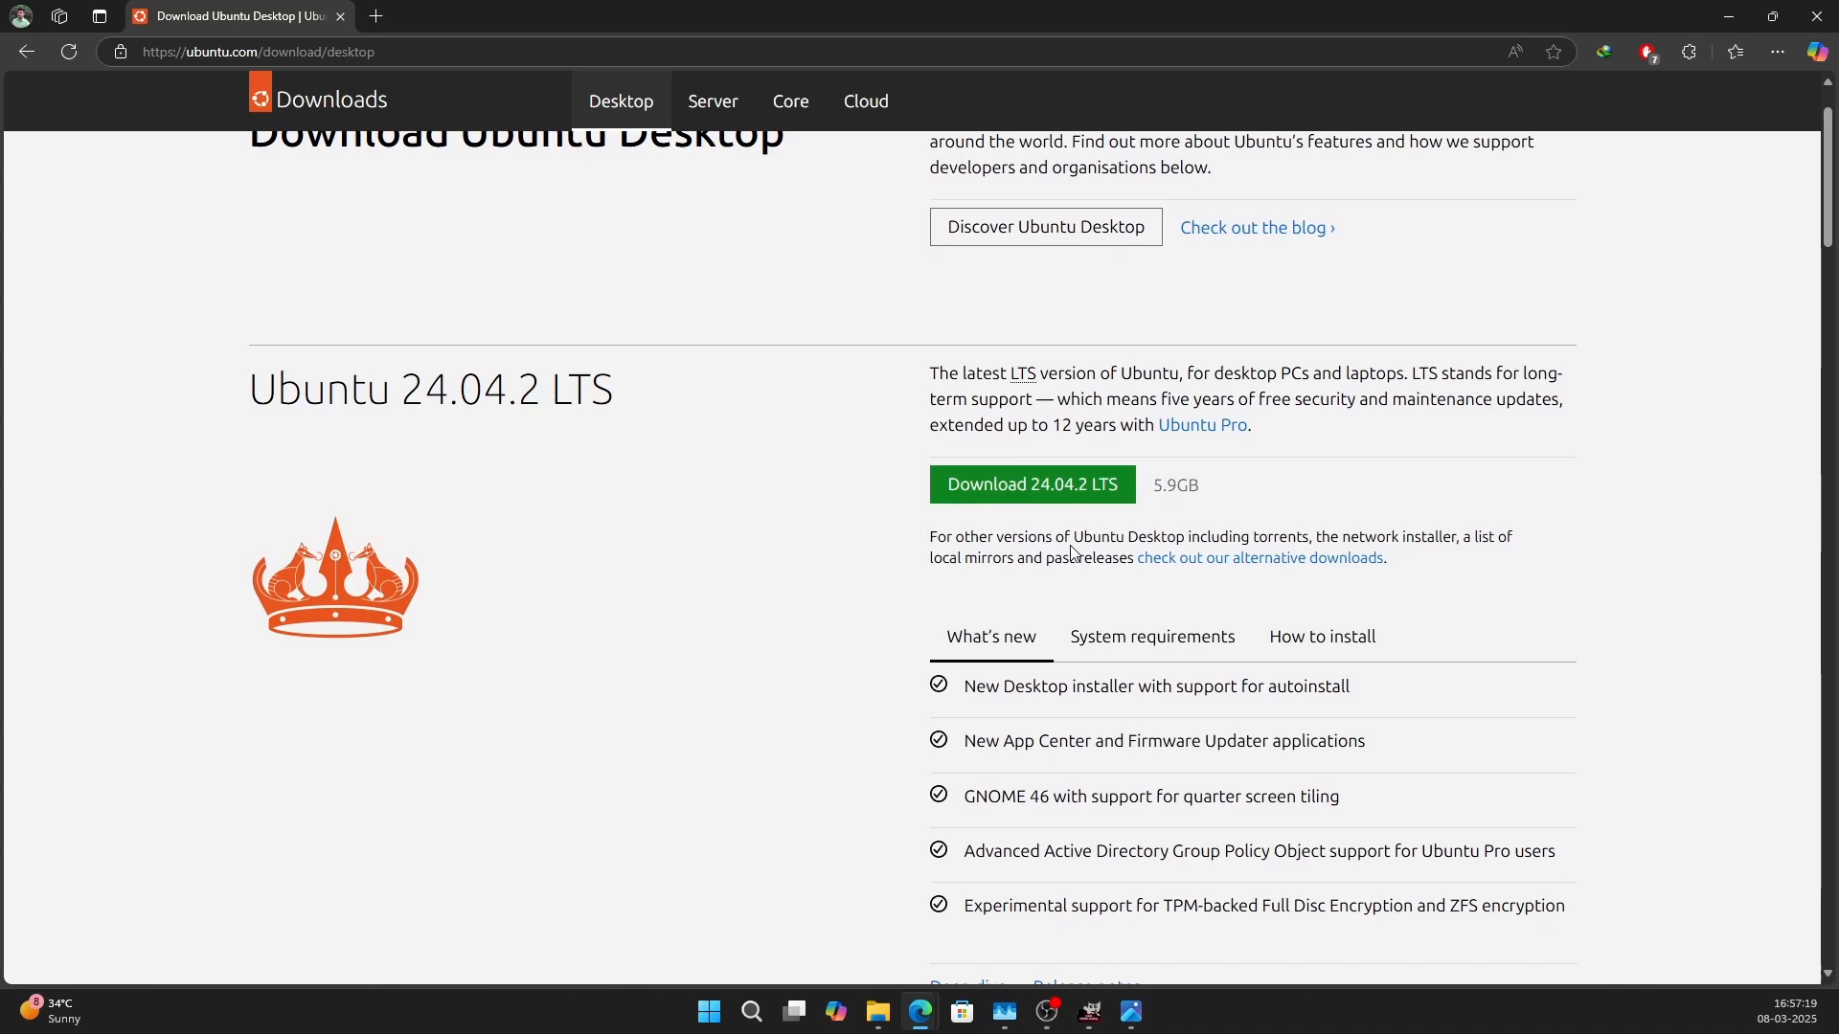
pyautogui.scroll(-1, 1071, 553)
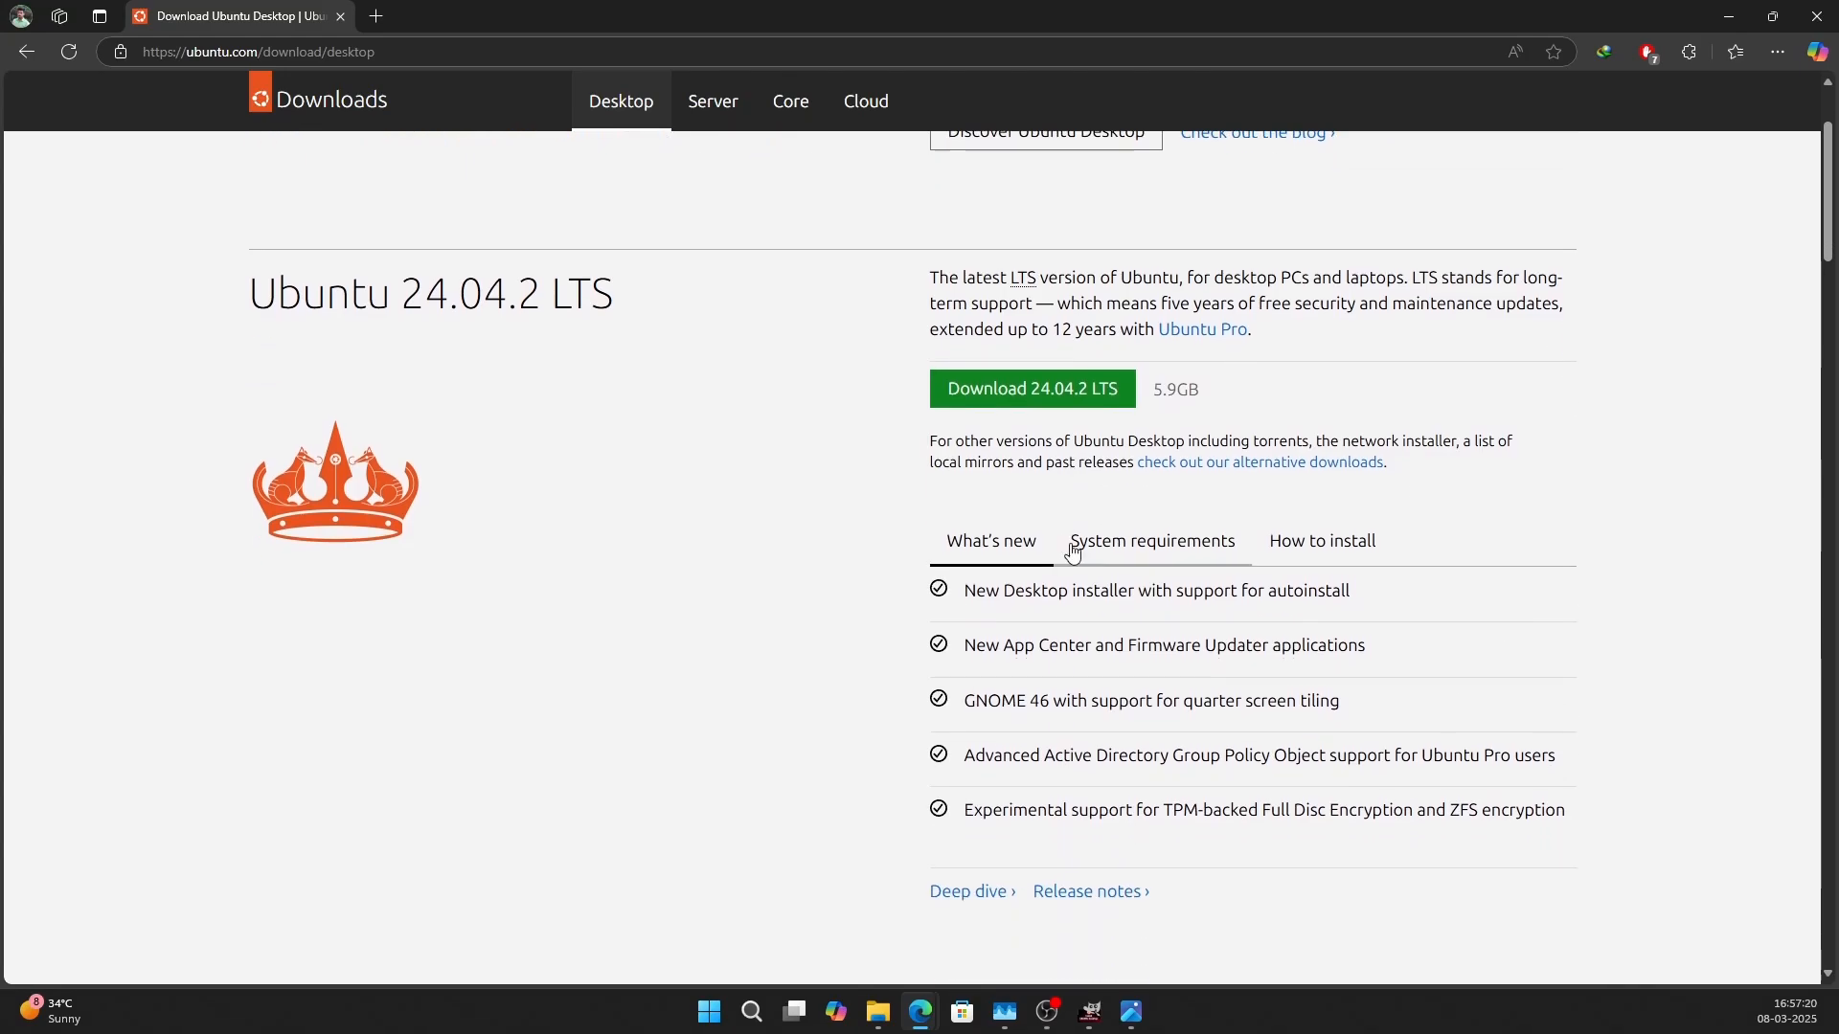
pyautogui.click(1079, 398)
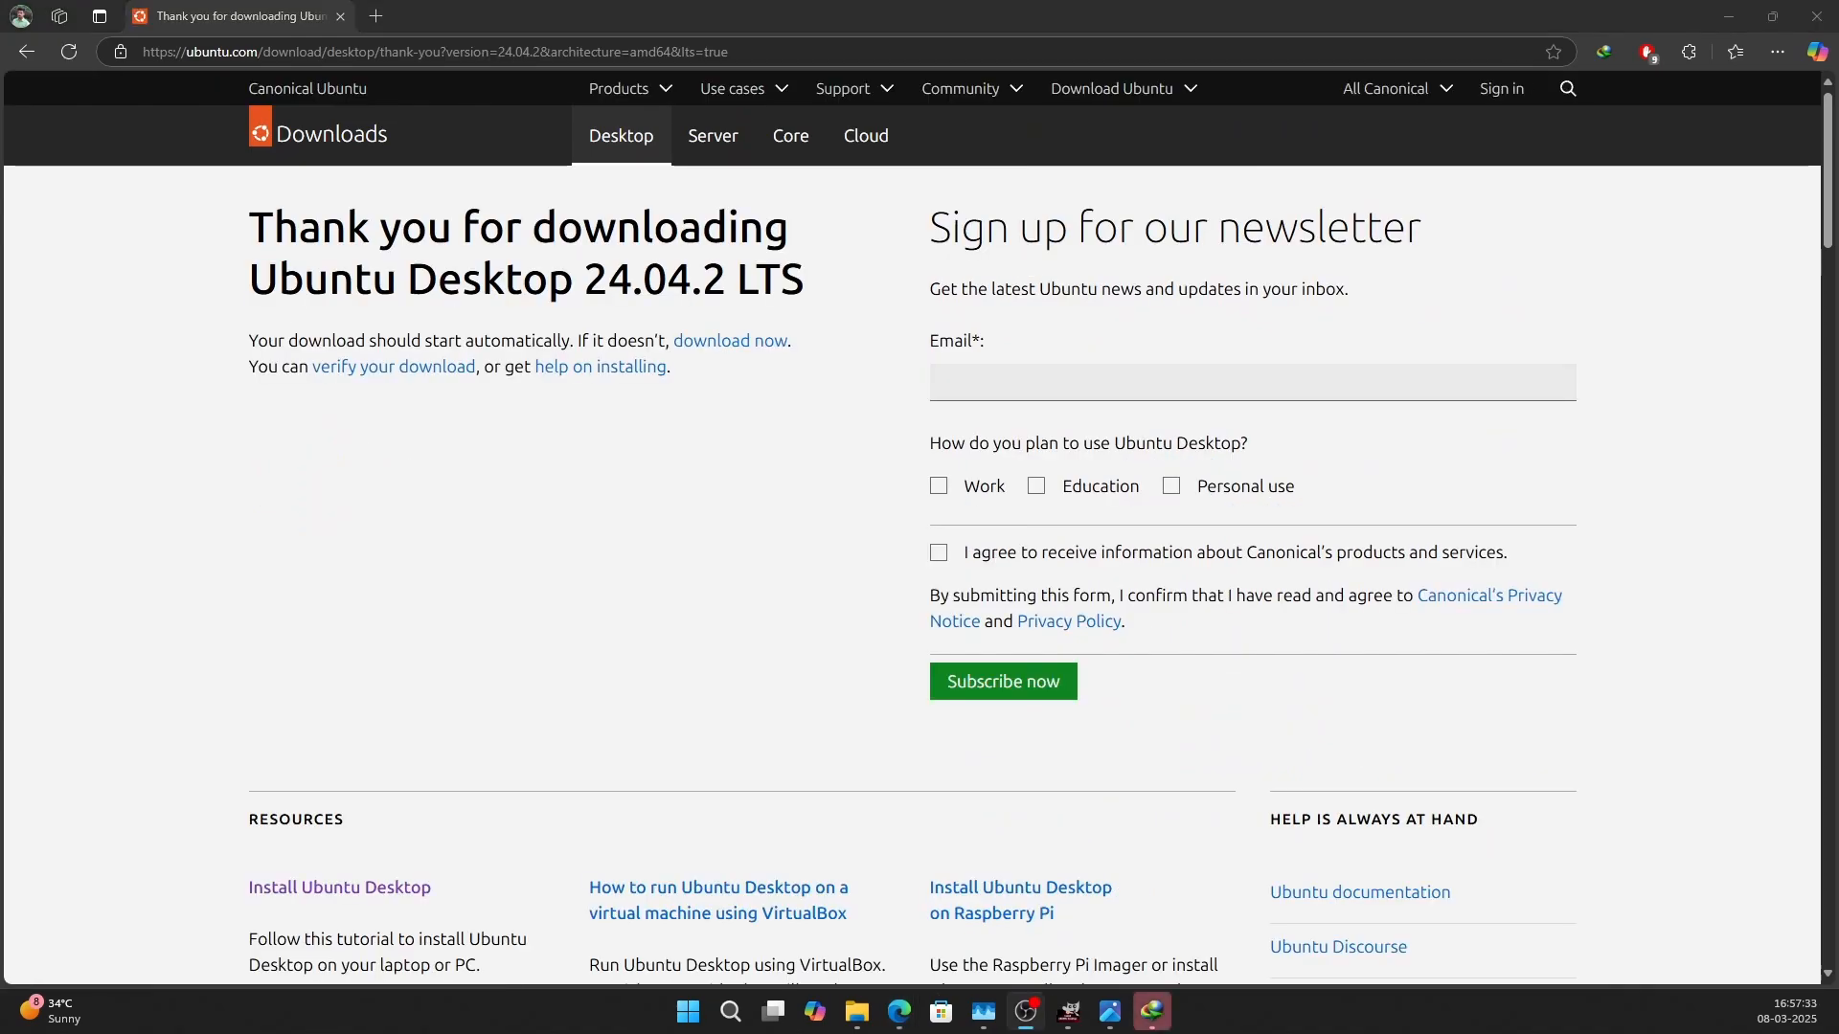
pyautogui.moveTo(1462, 587); pyautogui.dragTo(648, 476)
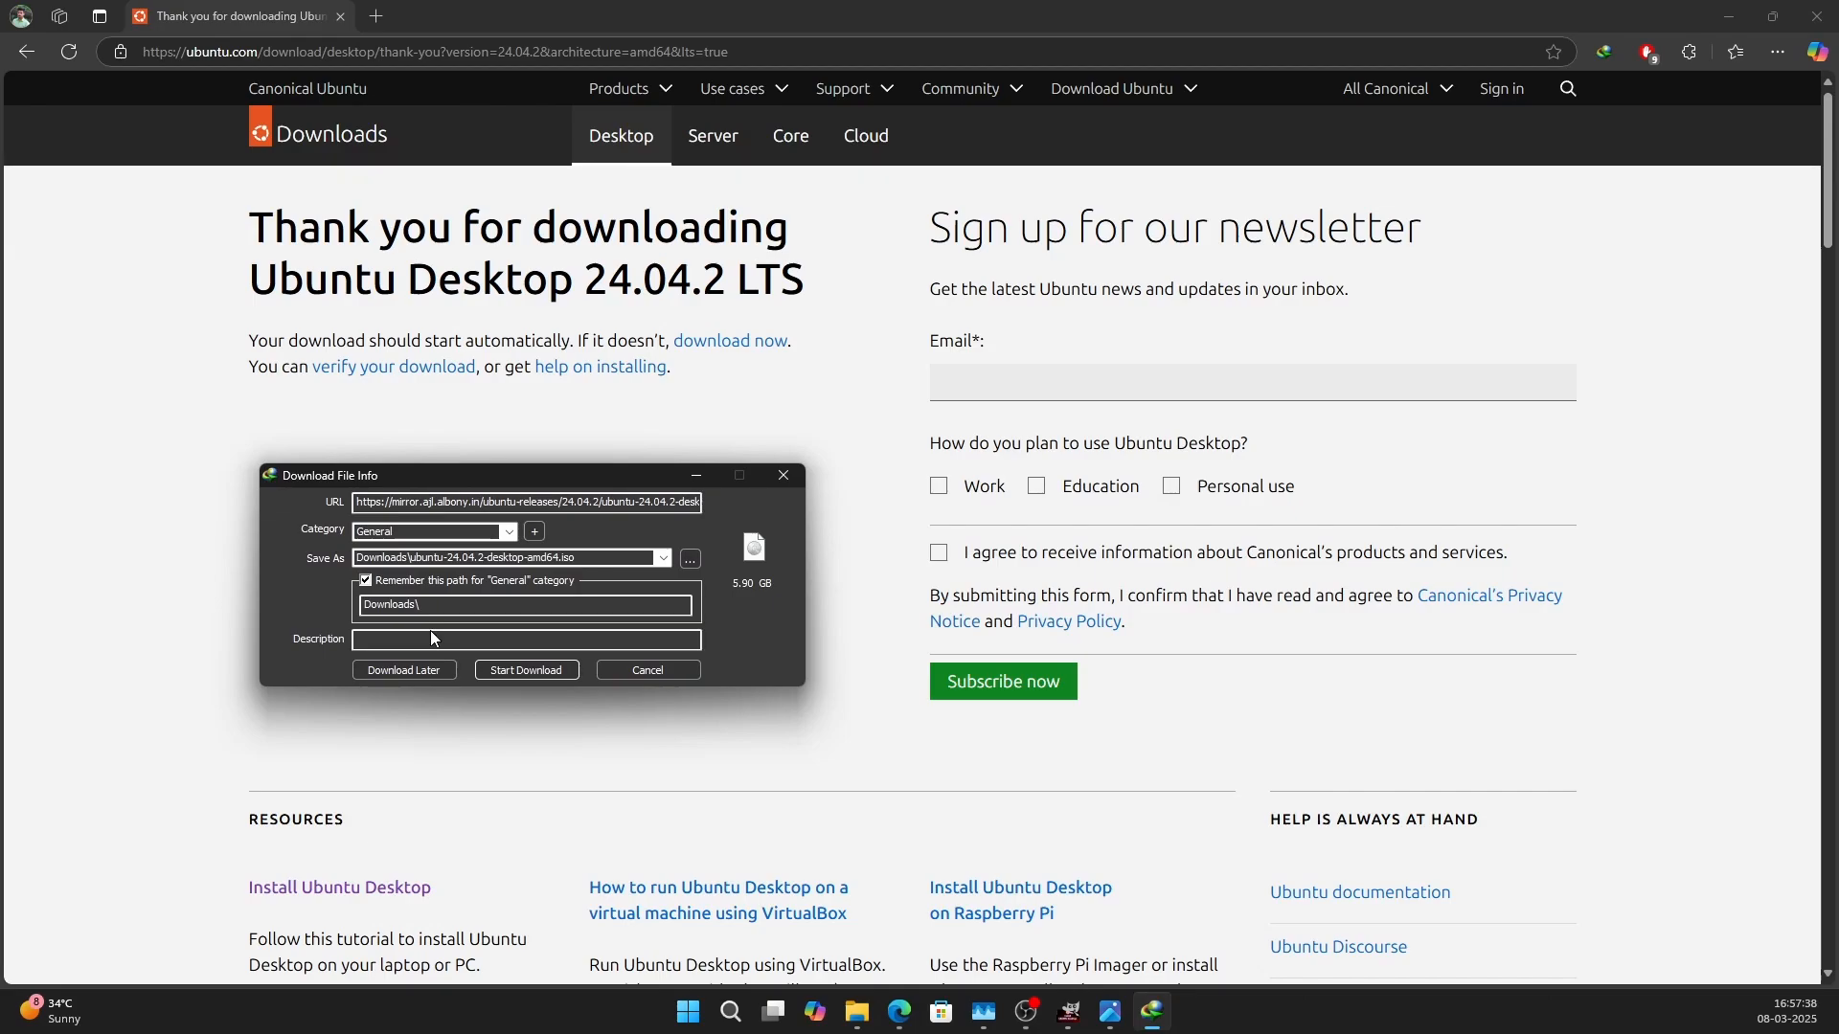
pyautogui.click(553, 670)
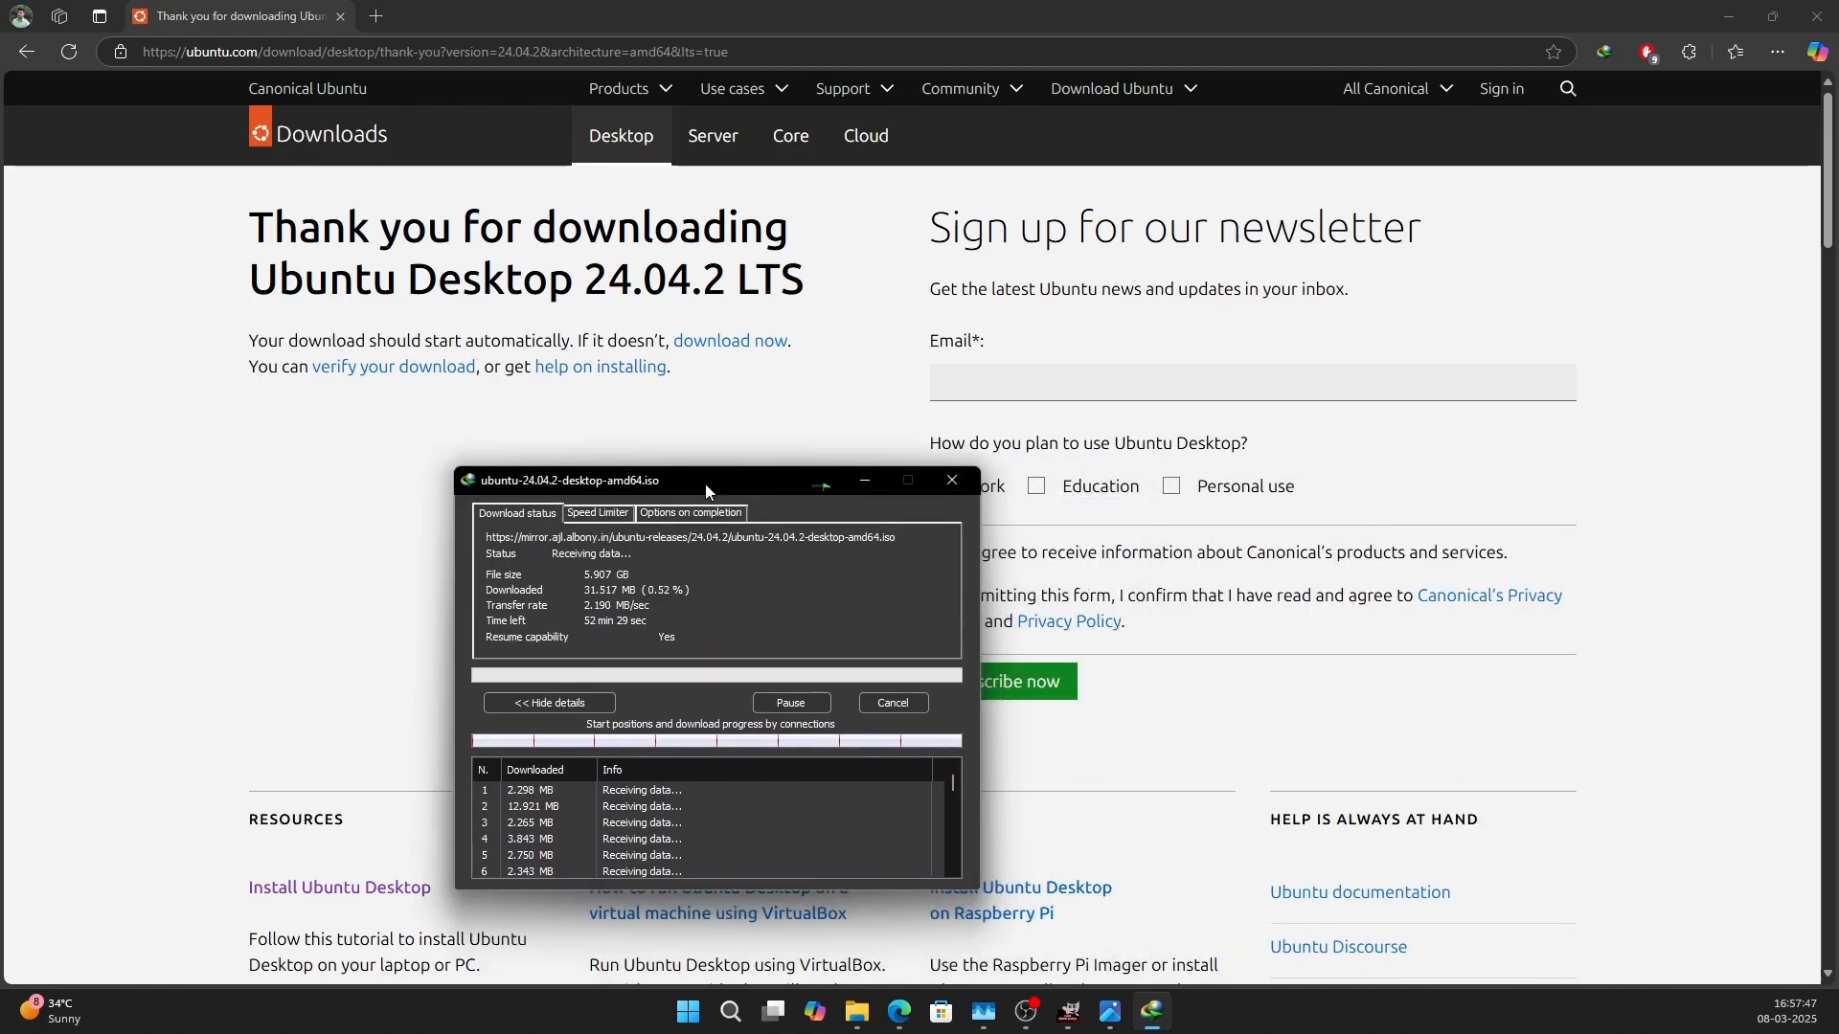
pyautogui.moveTo(601, 379); pyautogui.dragTo(588, 365)
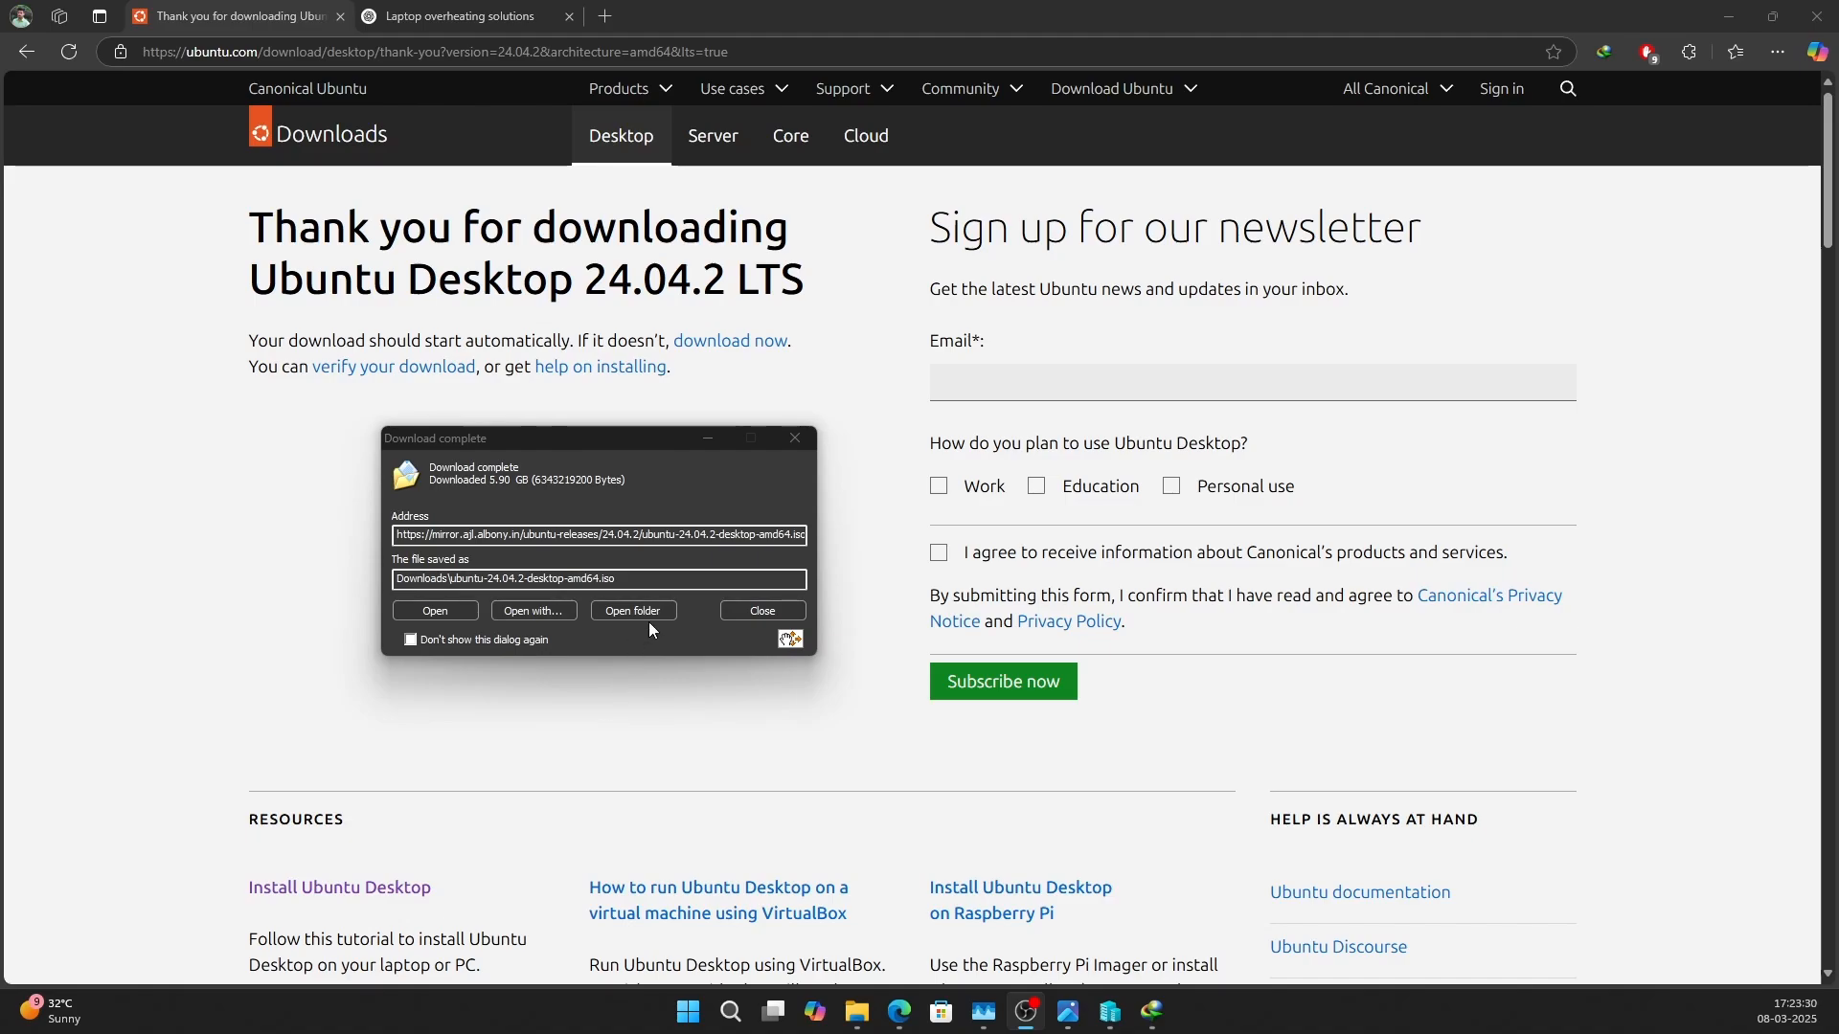
# Open the folder containing the downloaded ubuntu-24.04.2-desktop-amd64.iso and select the file.
pyautogui.click(640, 611)
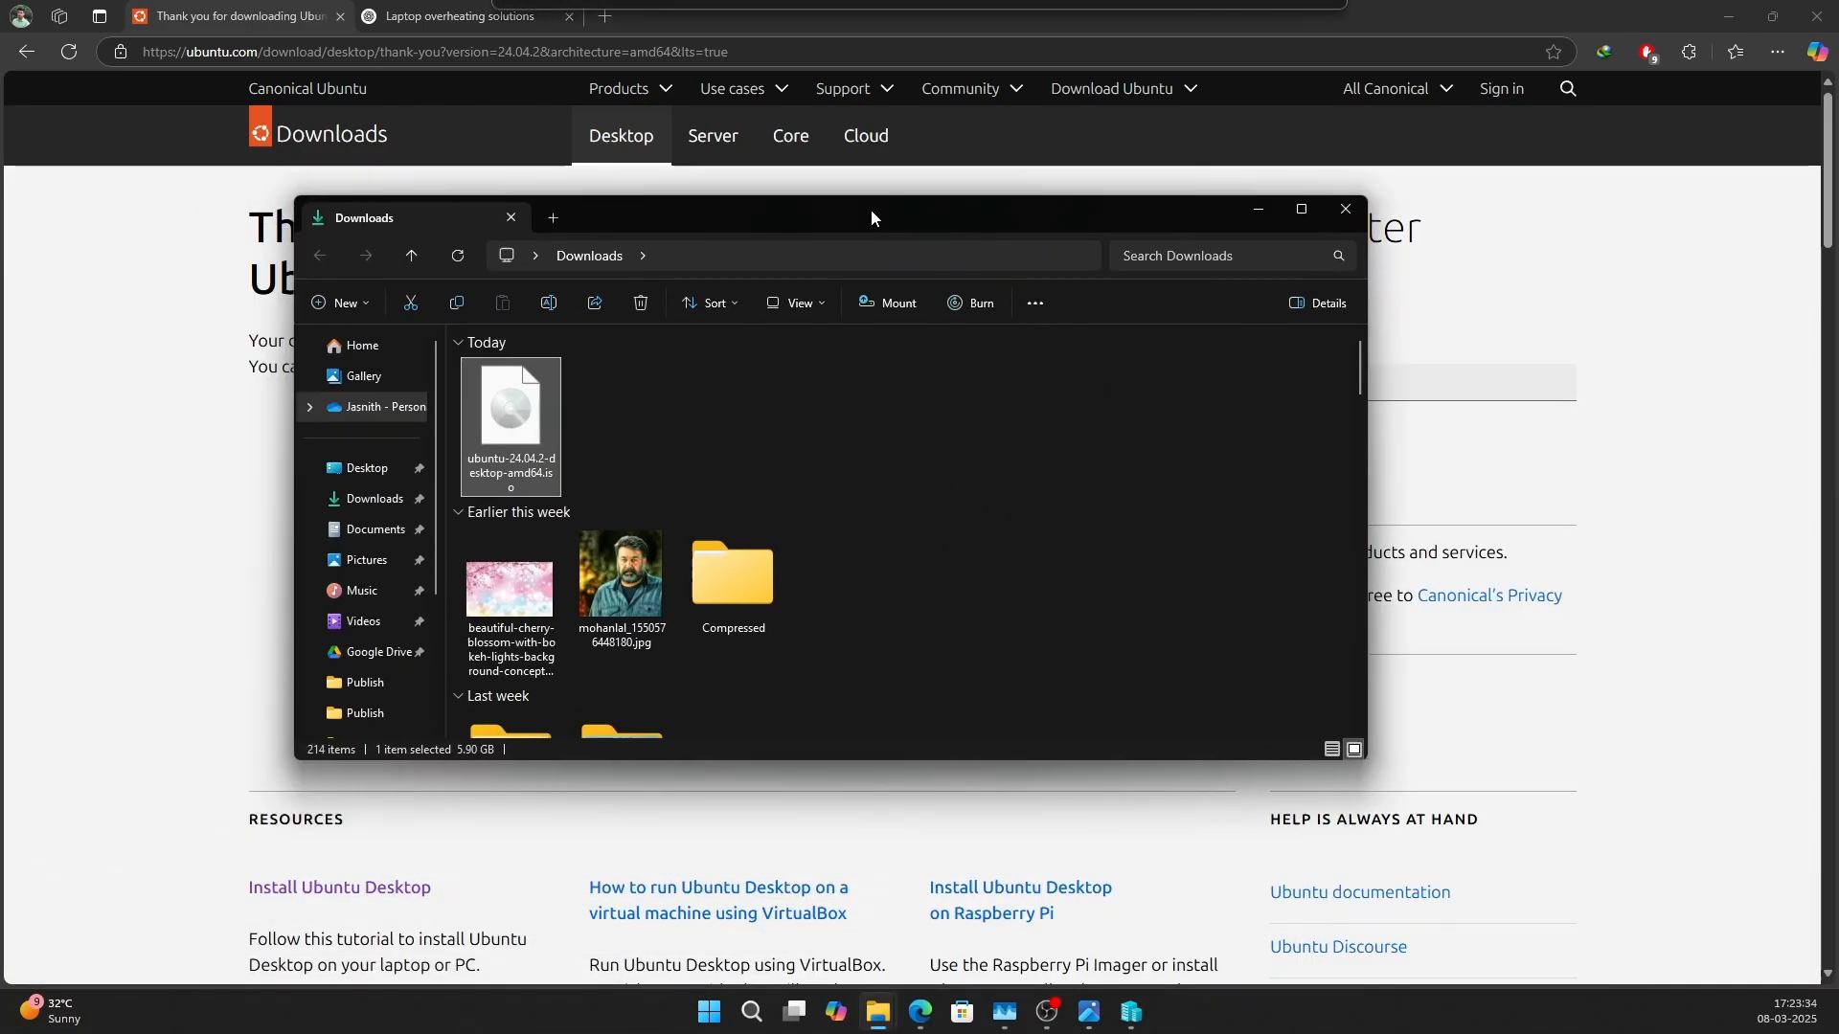
pyautogui.moveTo(870, 217); pyautogui.dragTo(697, 389)
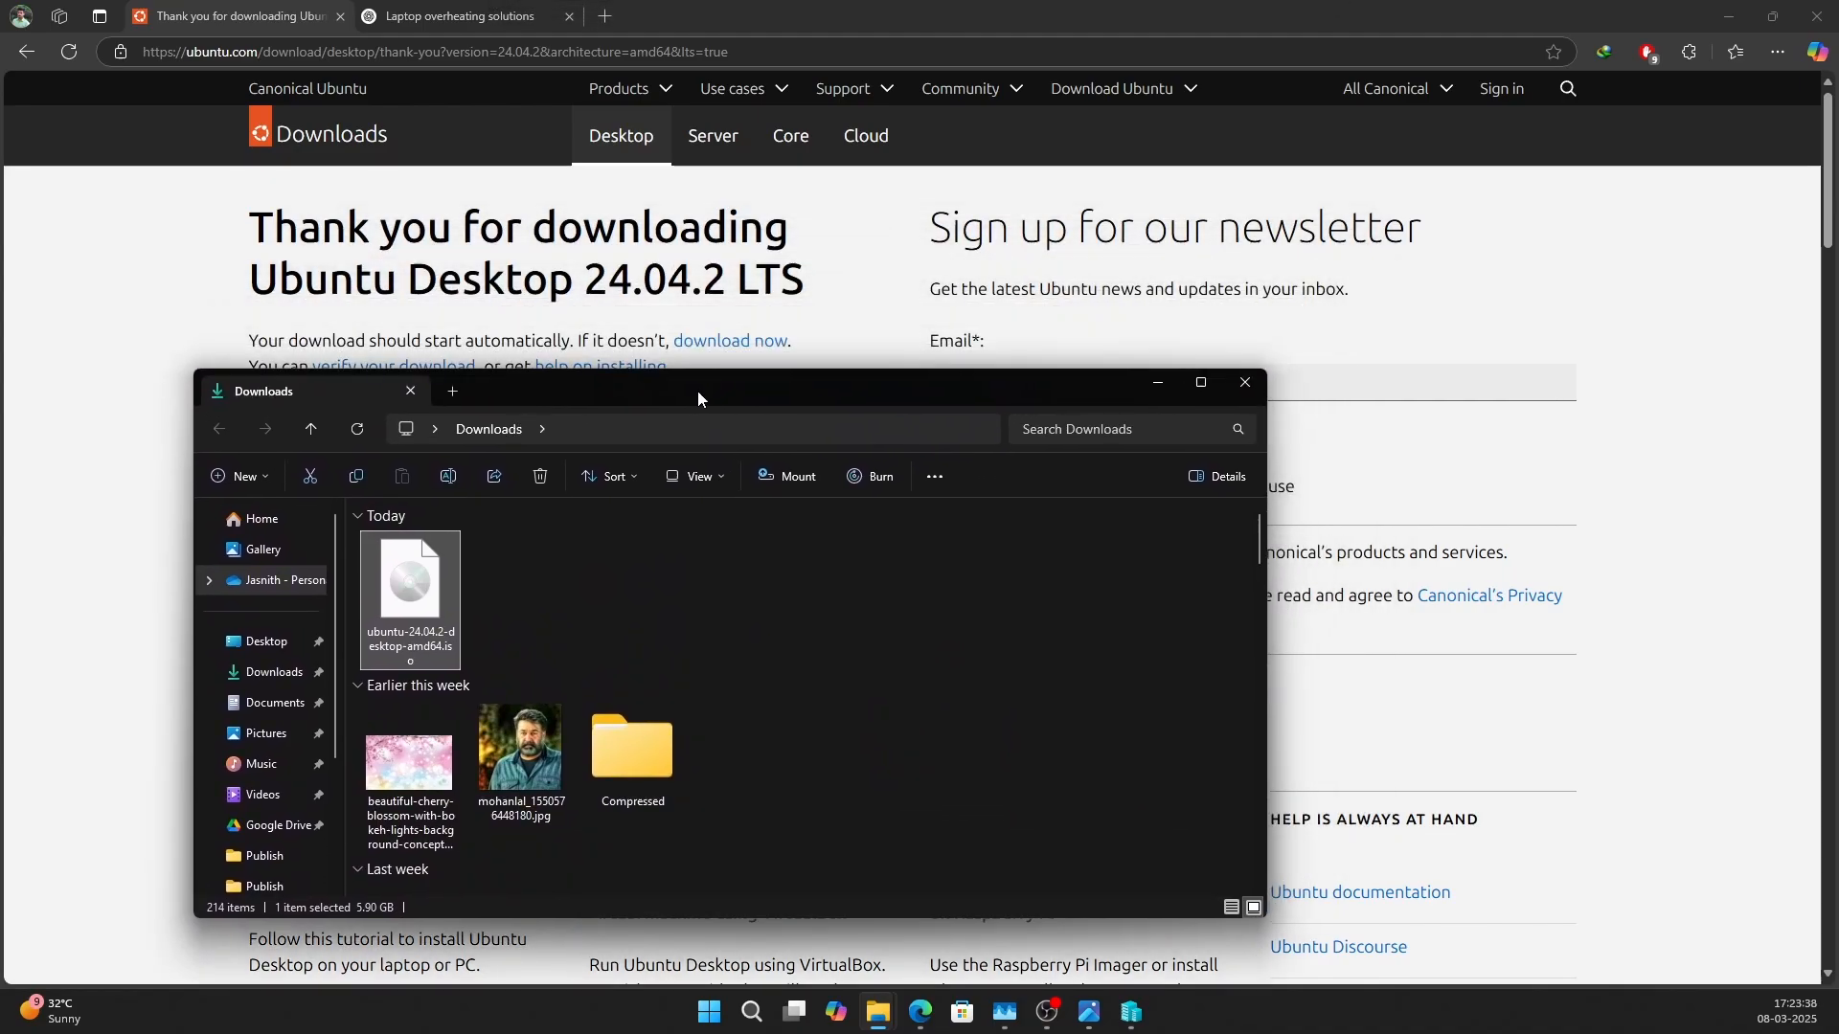
pyautogui.click(500, 580)
pyautogui.click(436, 604)
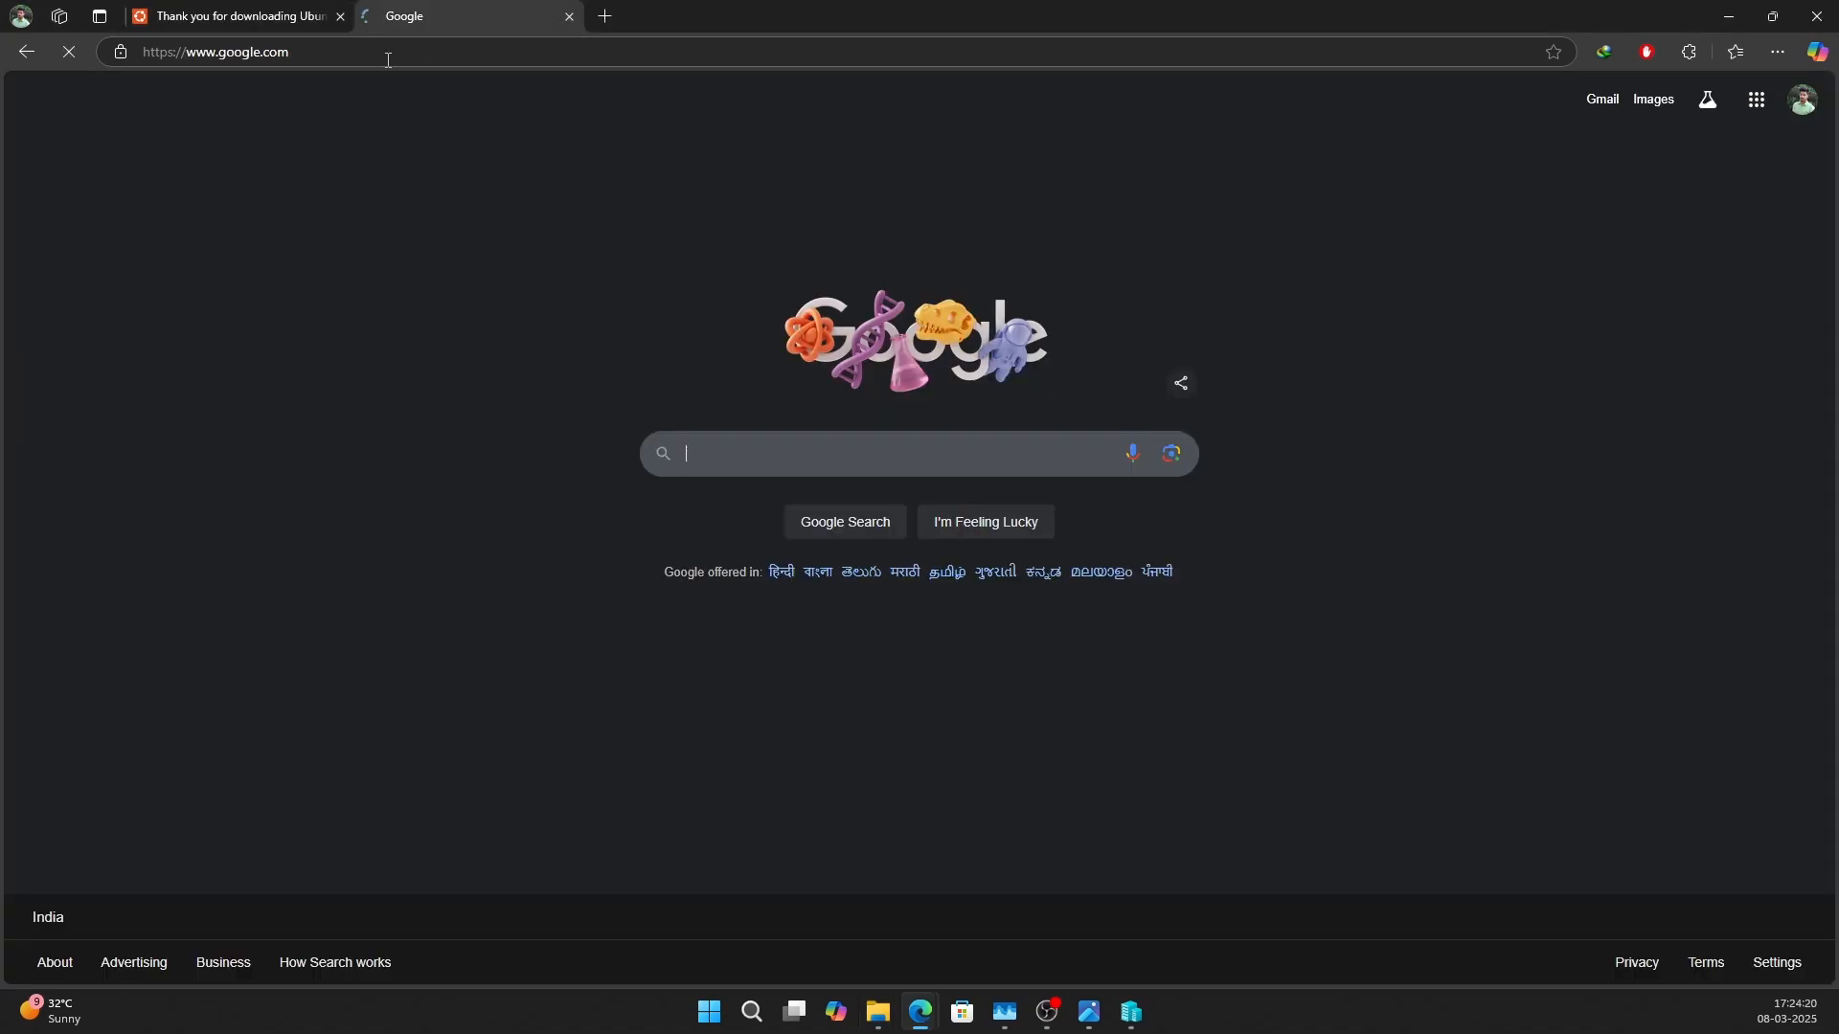
# Search Google for "Refus" and open the Rufus website at rufus.ie.
pyautogui.write('Re')
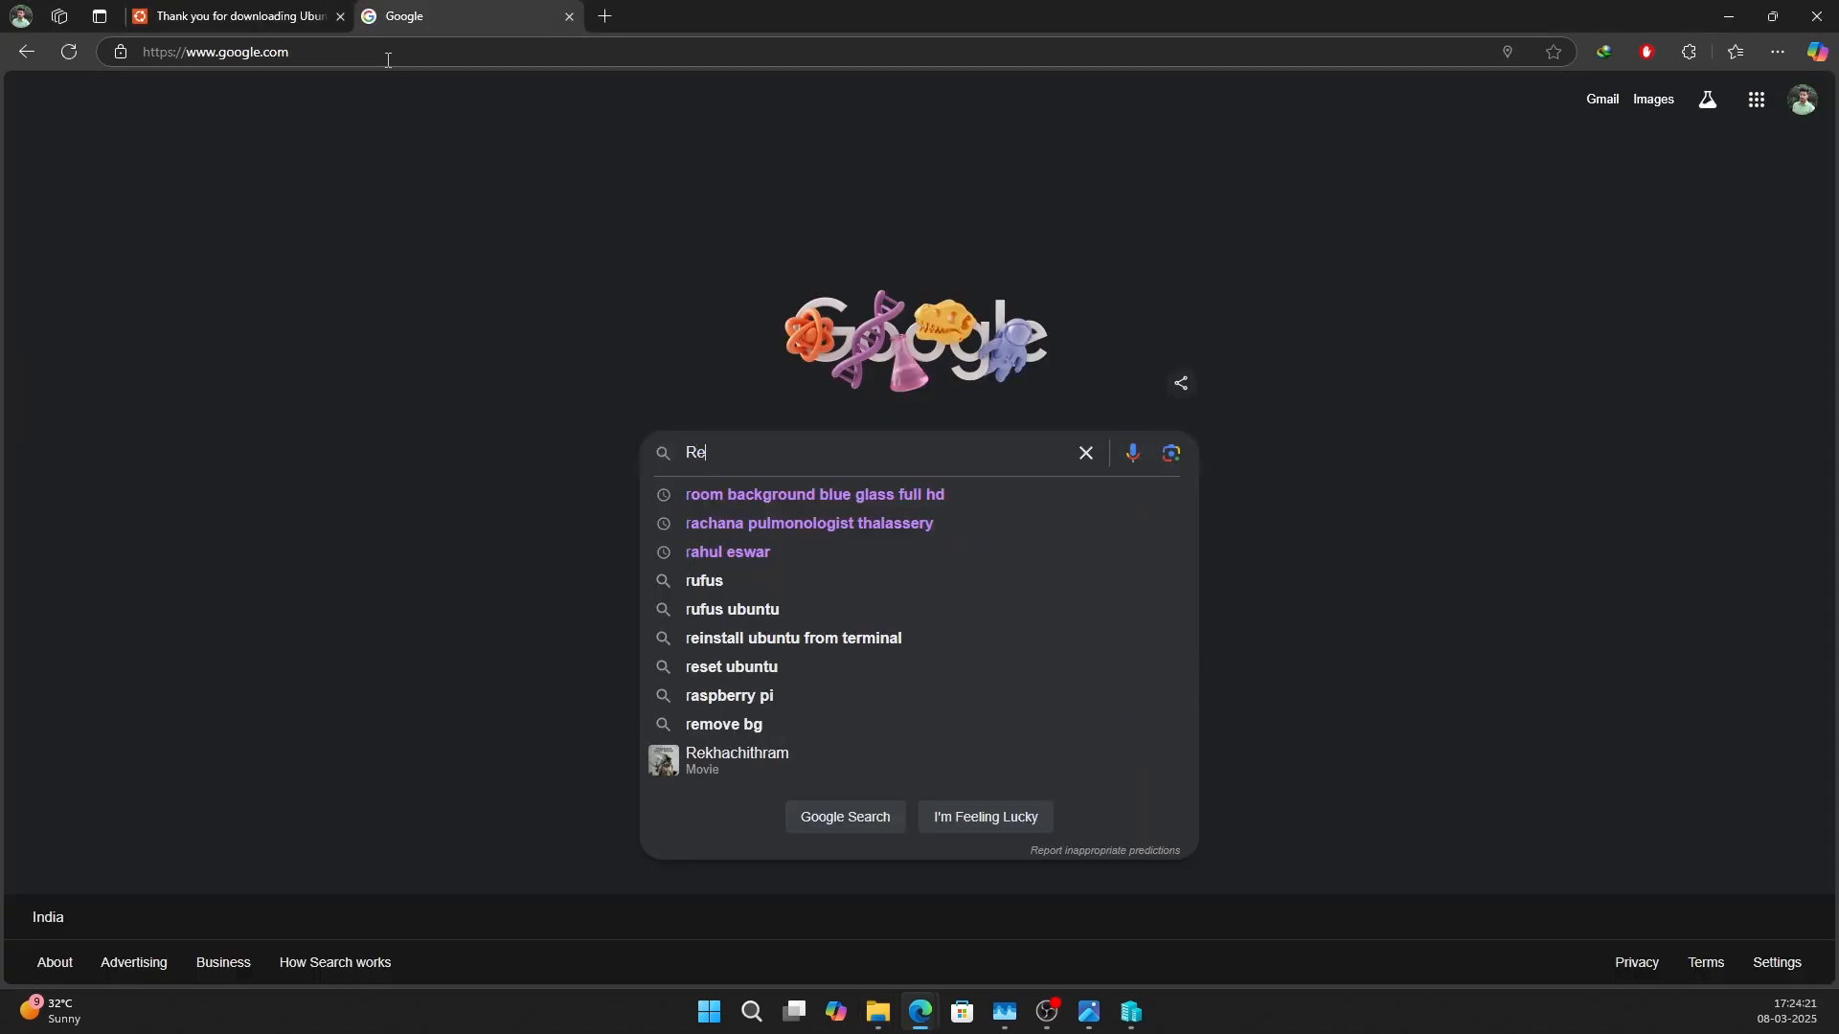
pyautogui.write('fus')
pyautogui.press('Return')
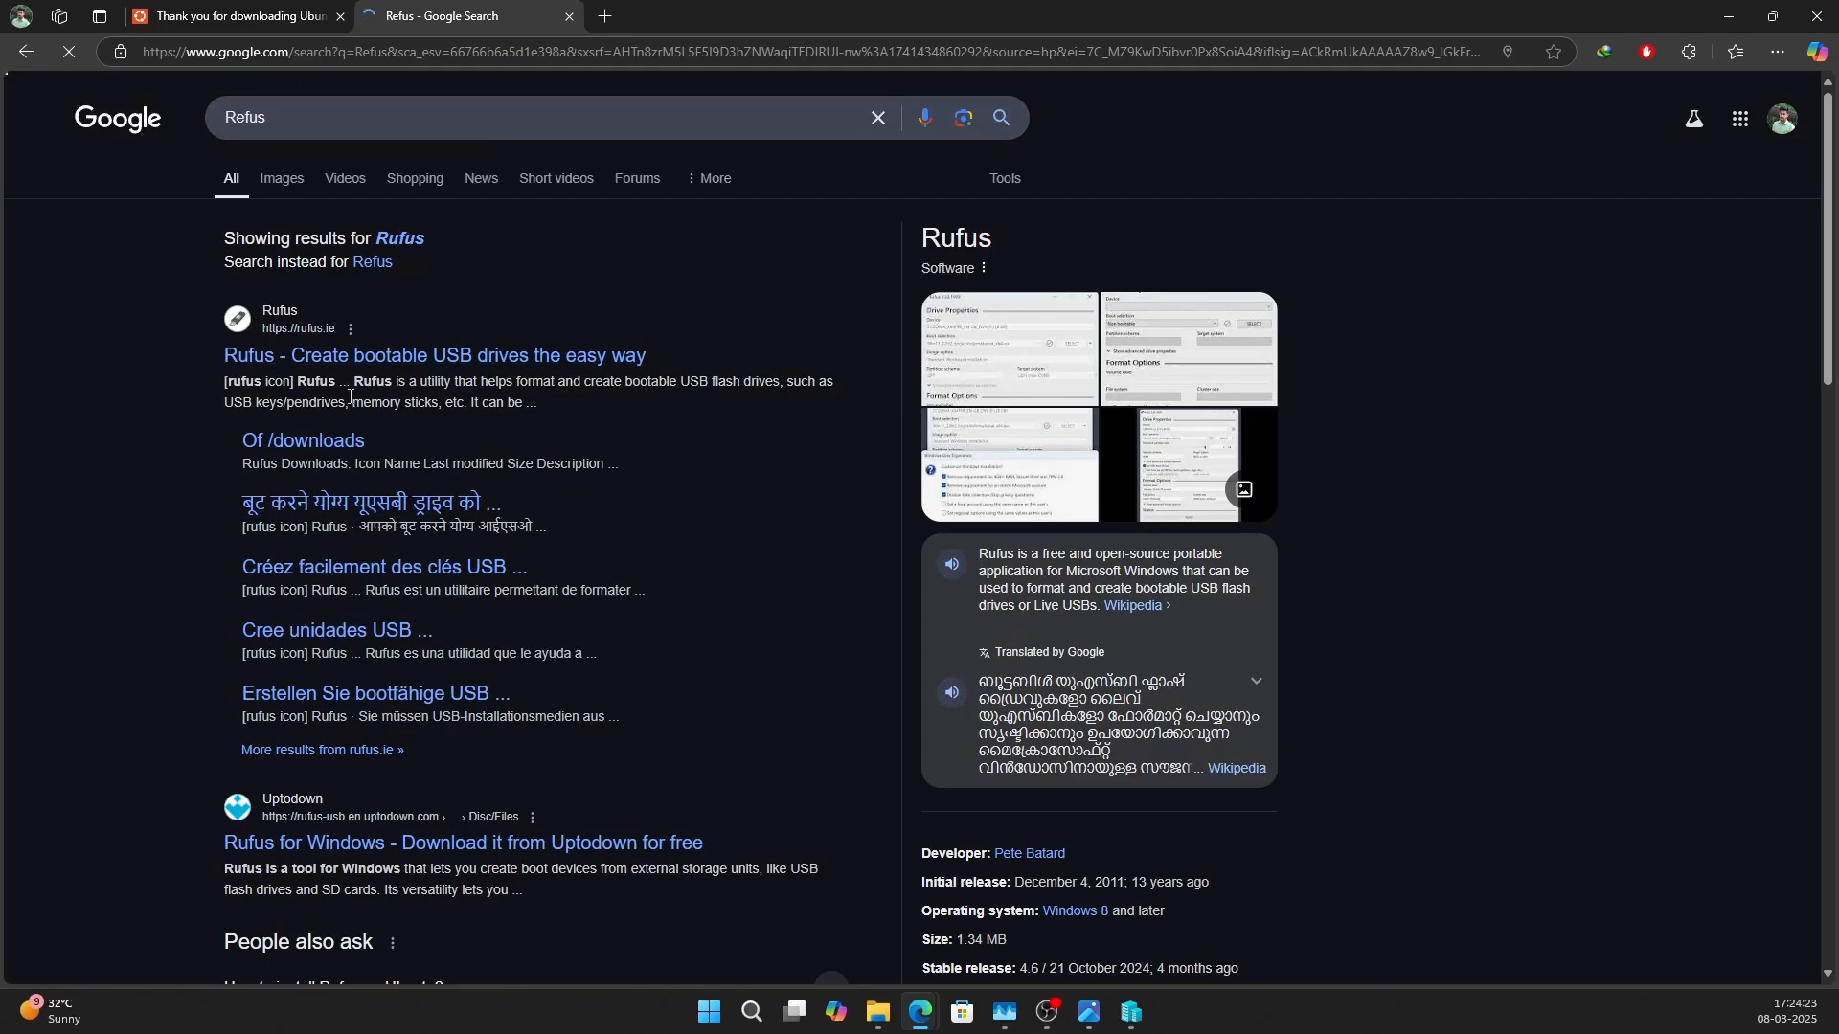
pyautogui.click(372, 361)
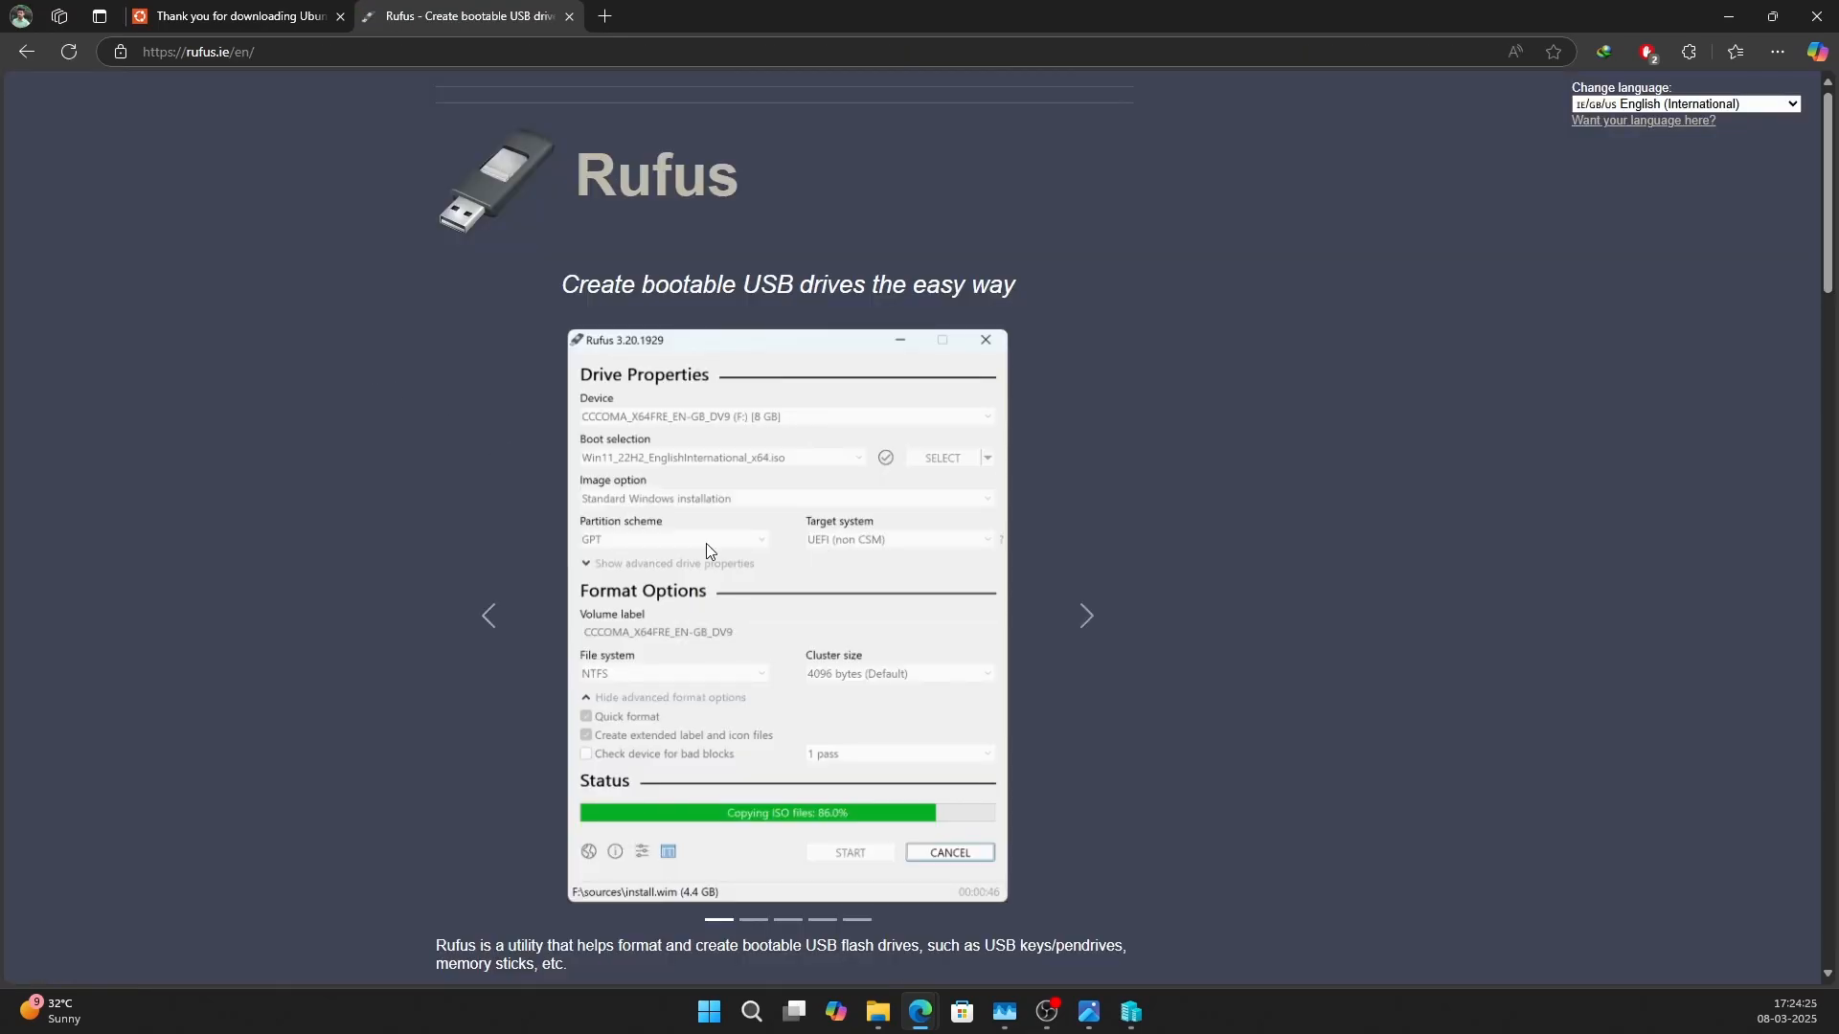
# Download the standard Windows x64 release rufus-4.6.exe and open the folder it was saved in.
pyautogui.scroll(-3, 910, 623)
pyautogui.scroll(-1, 911, 625)
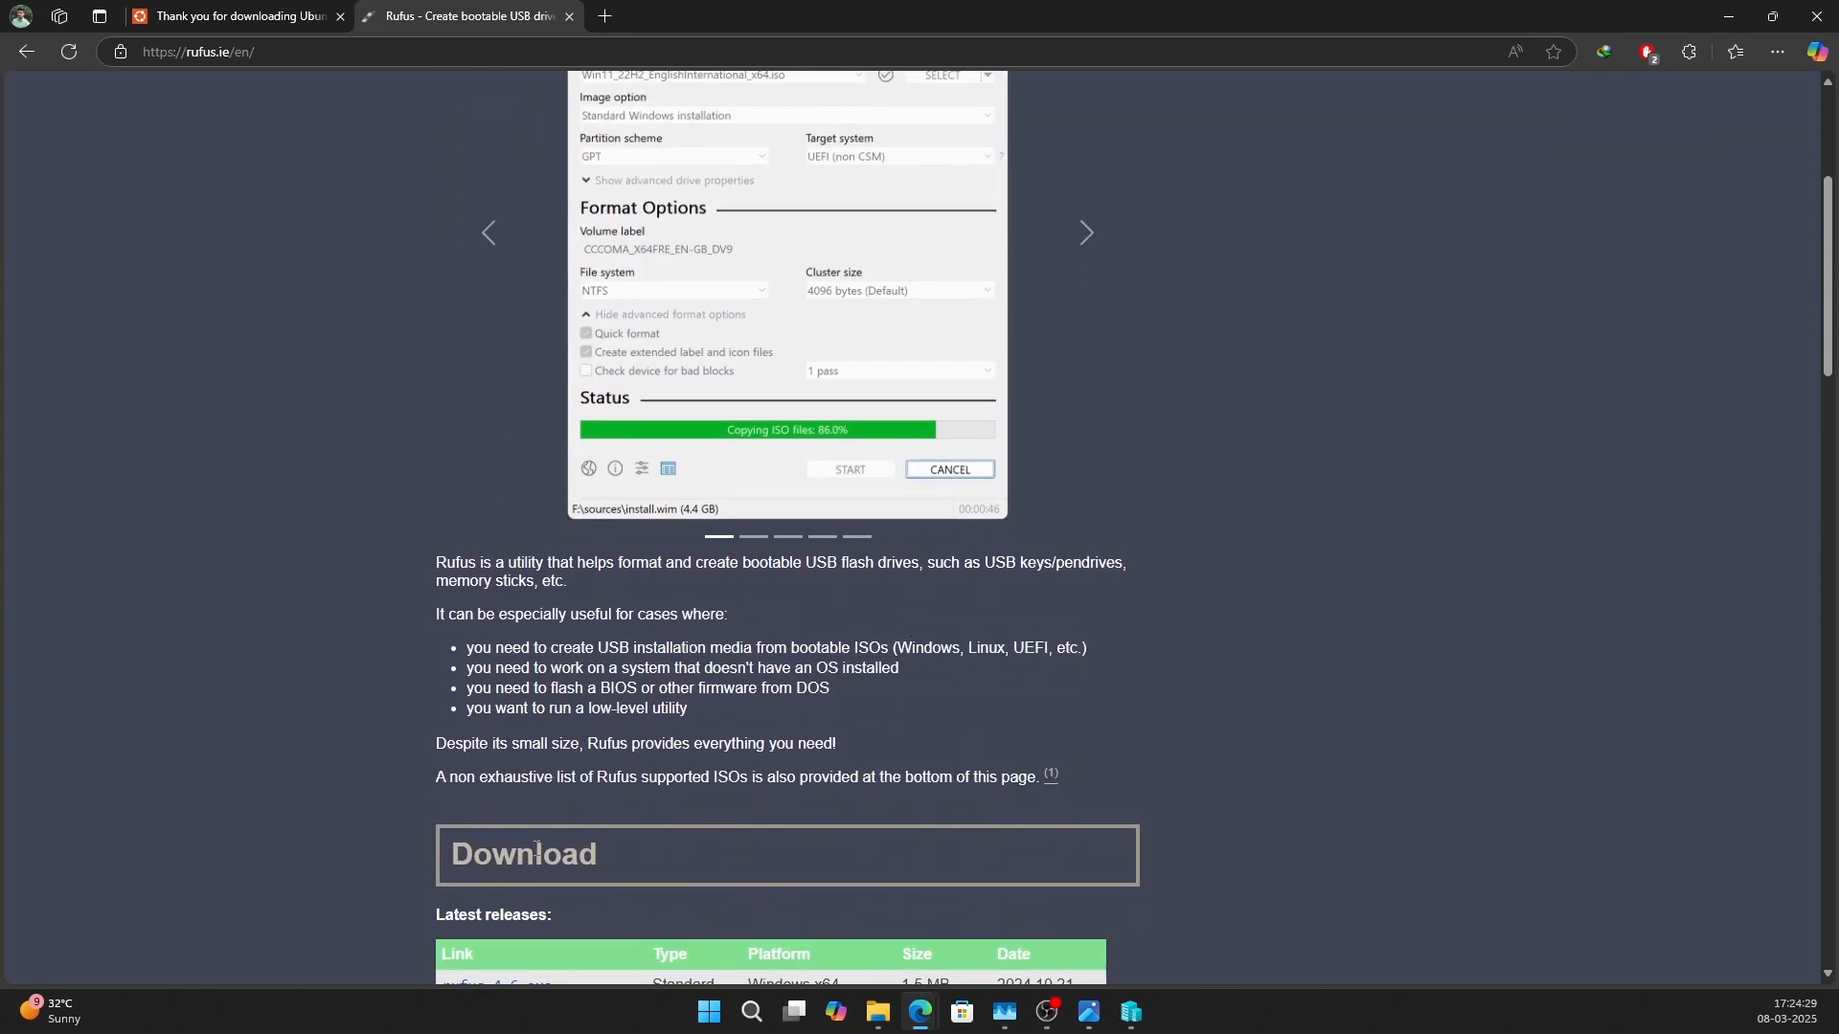
pyautogui.scroll(-4, 537, 853)
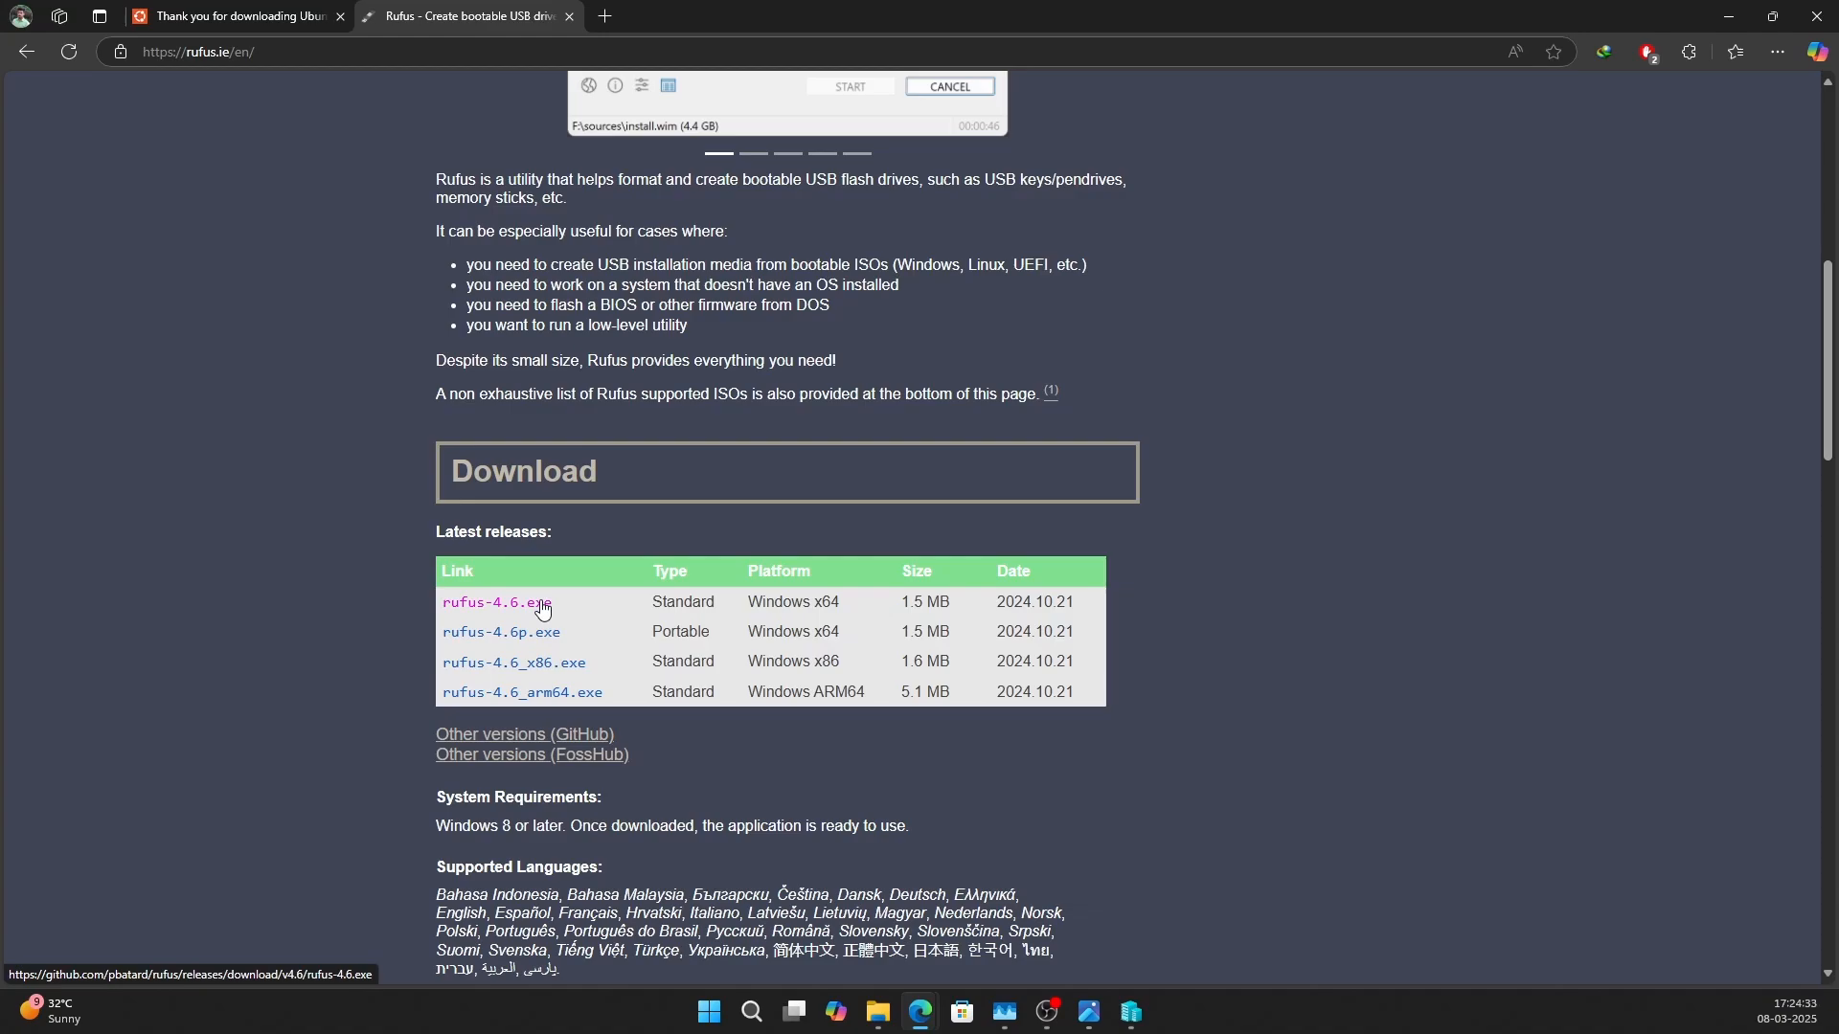
pyautogui.click(541, 609)
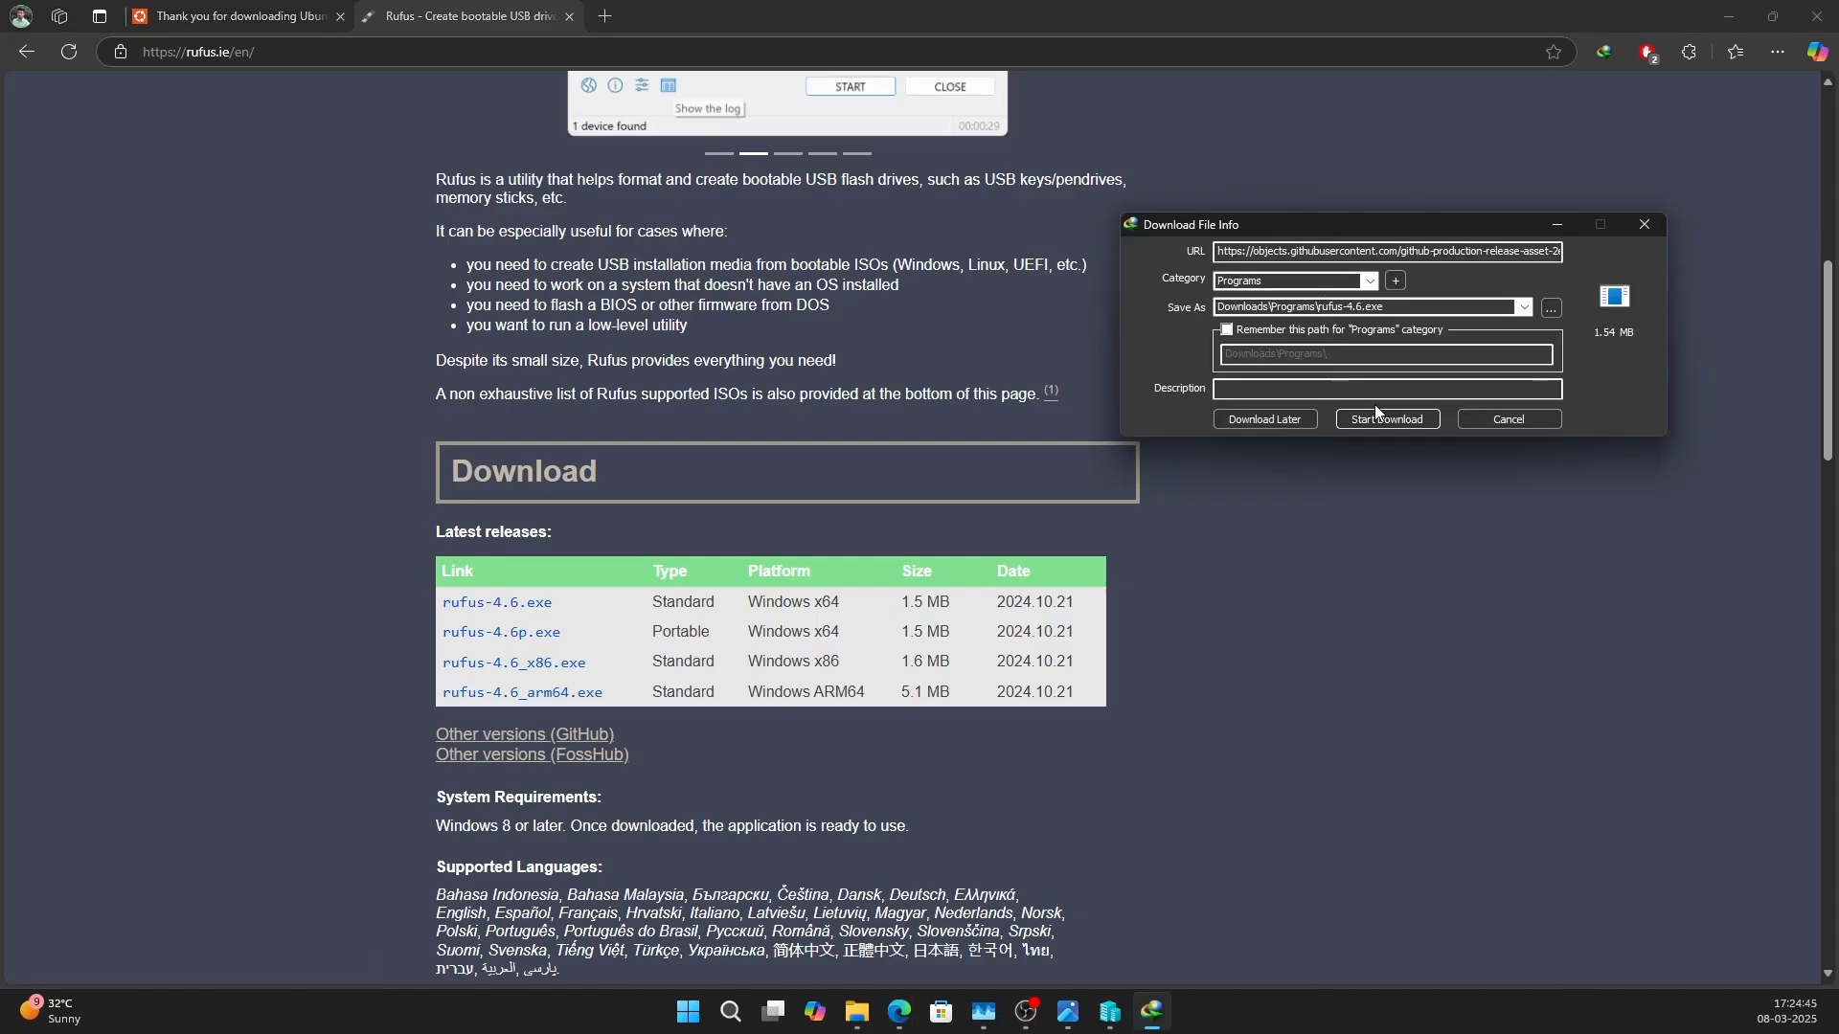
pyautogui.click(1393, 423)
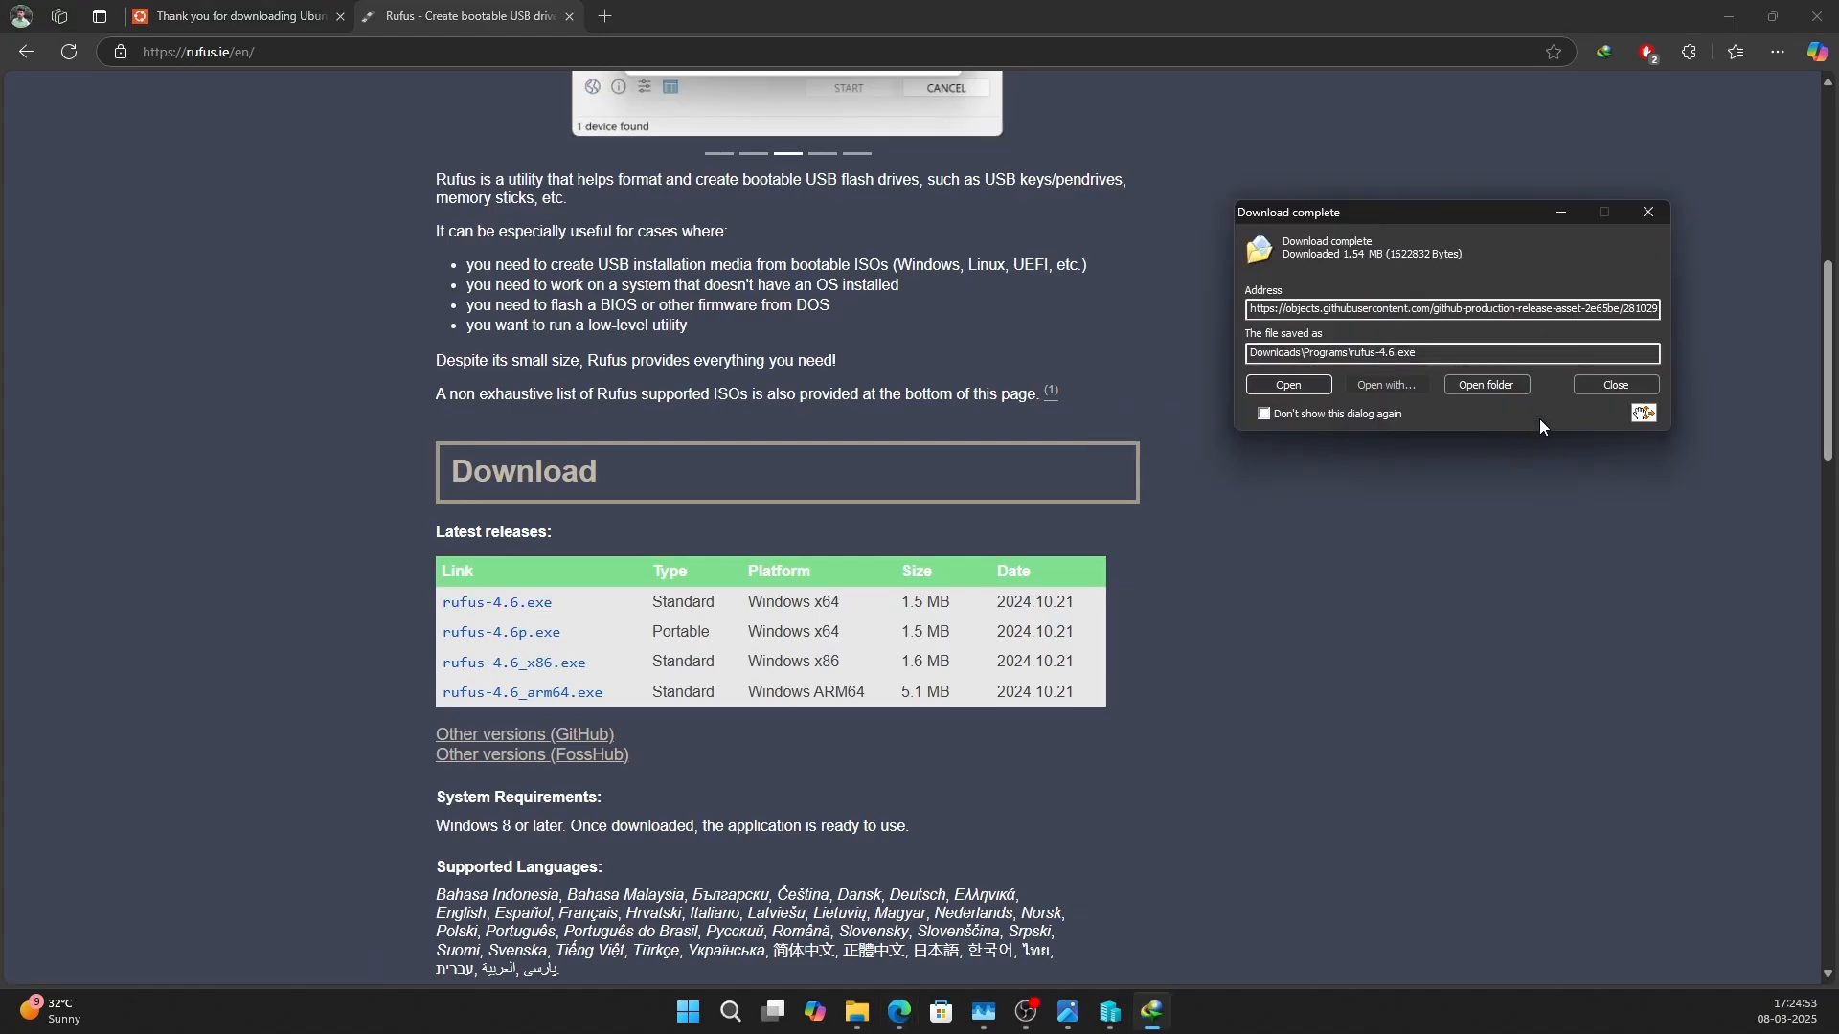
pyautogui.click(1487, 384)
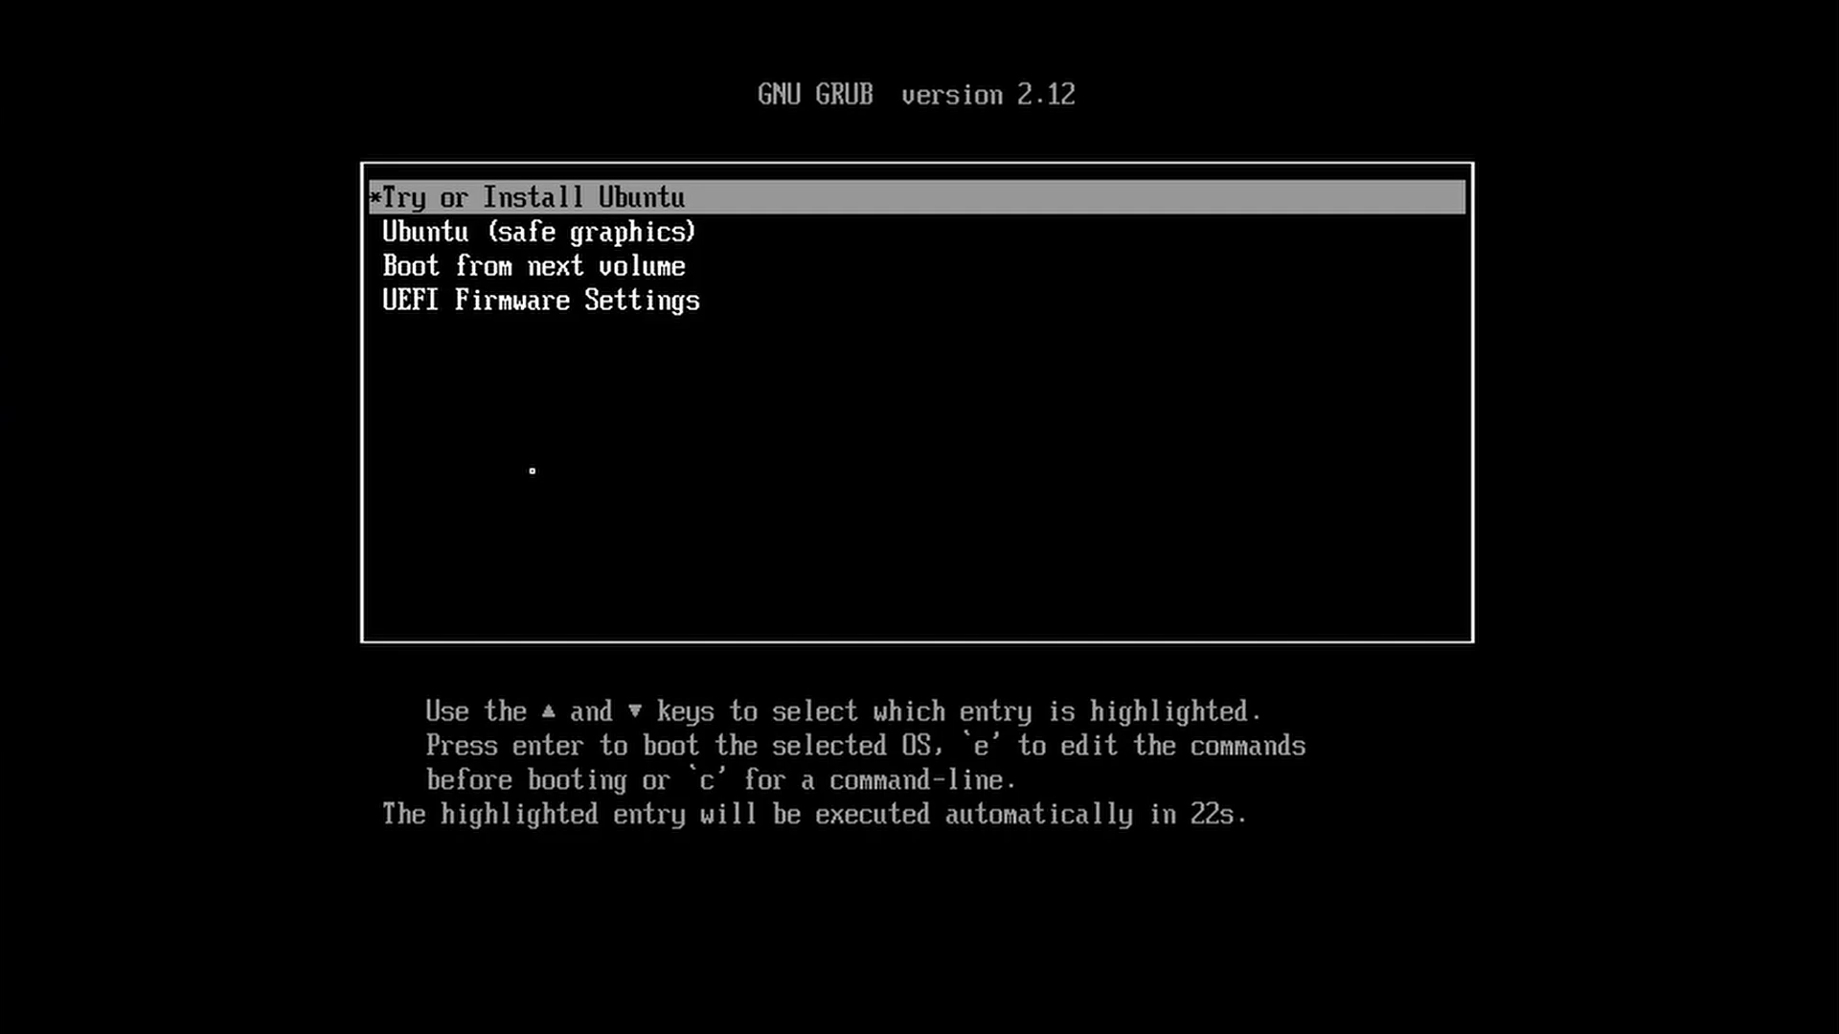
# Boot the "Try or Install Ubuntu" entry from the GRUB boot menu.
pyautogui.press('Down')
pyautogui.press('Down')
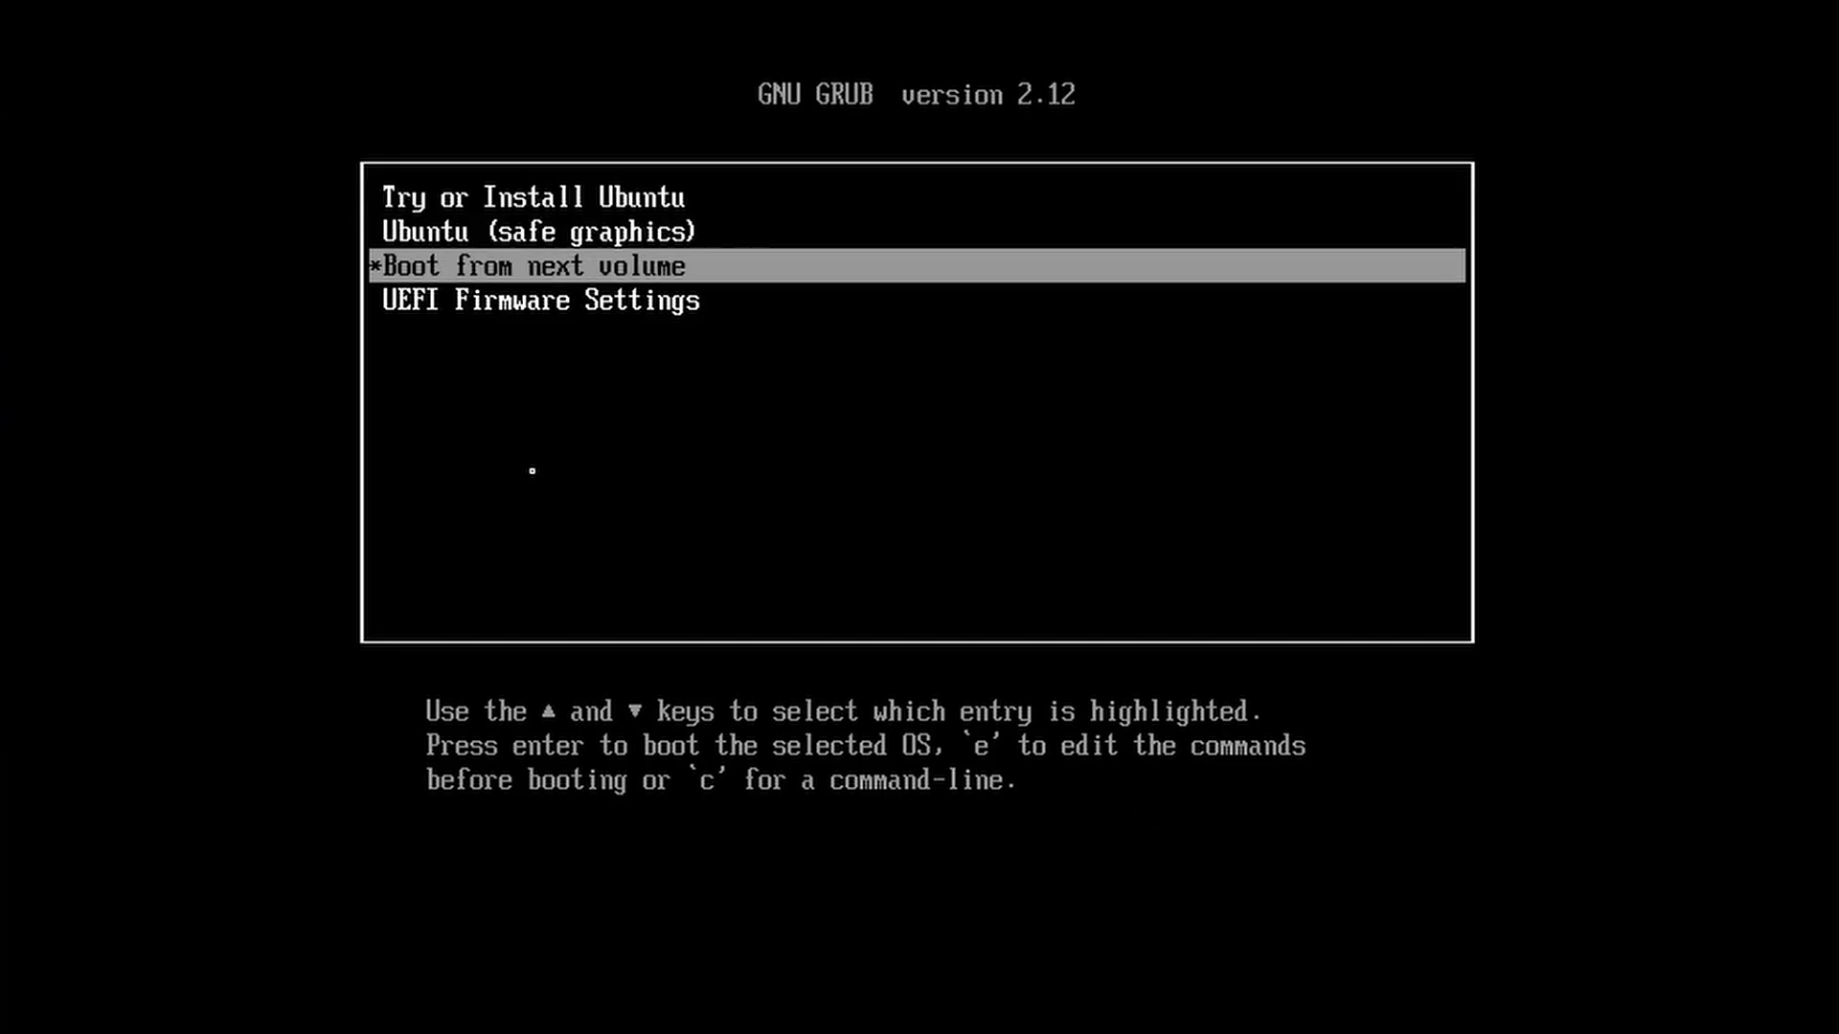
pyautogui.press('Up')
pyautogui.press('Up')
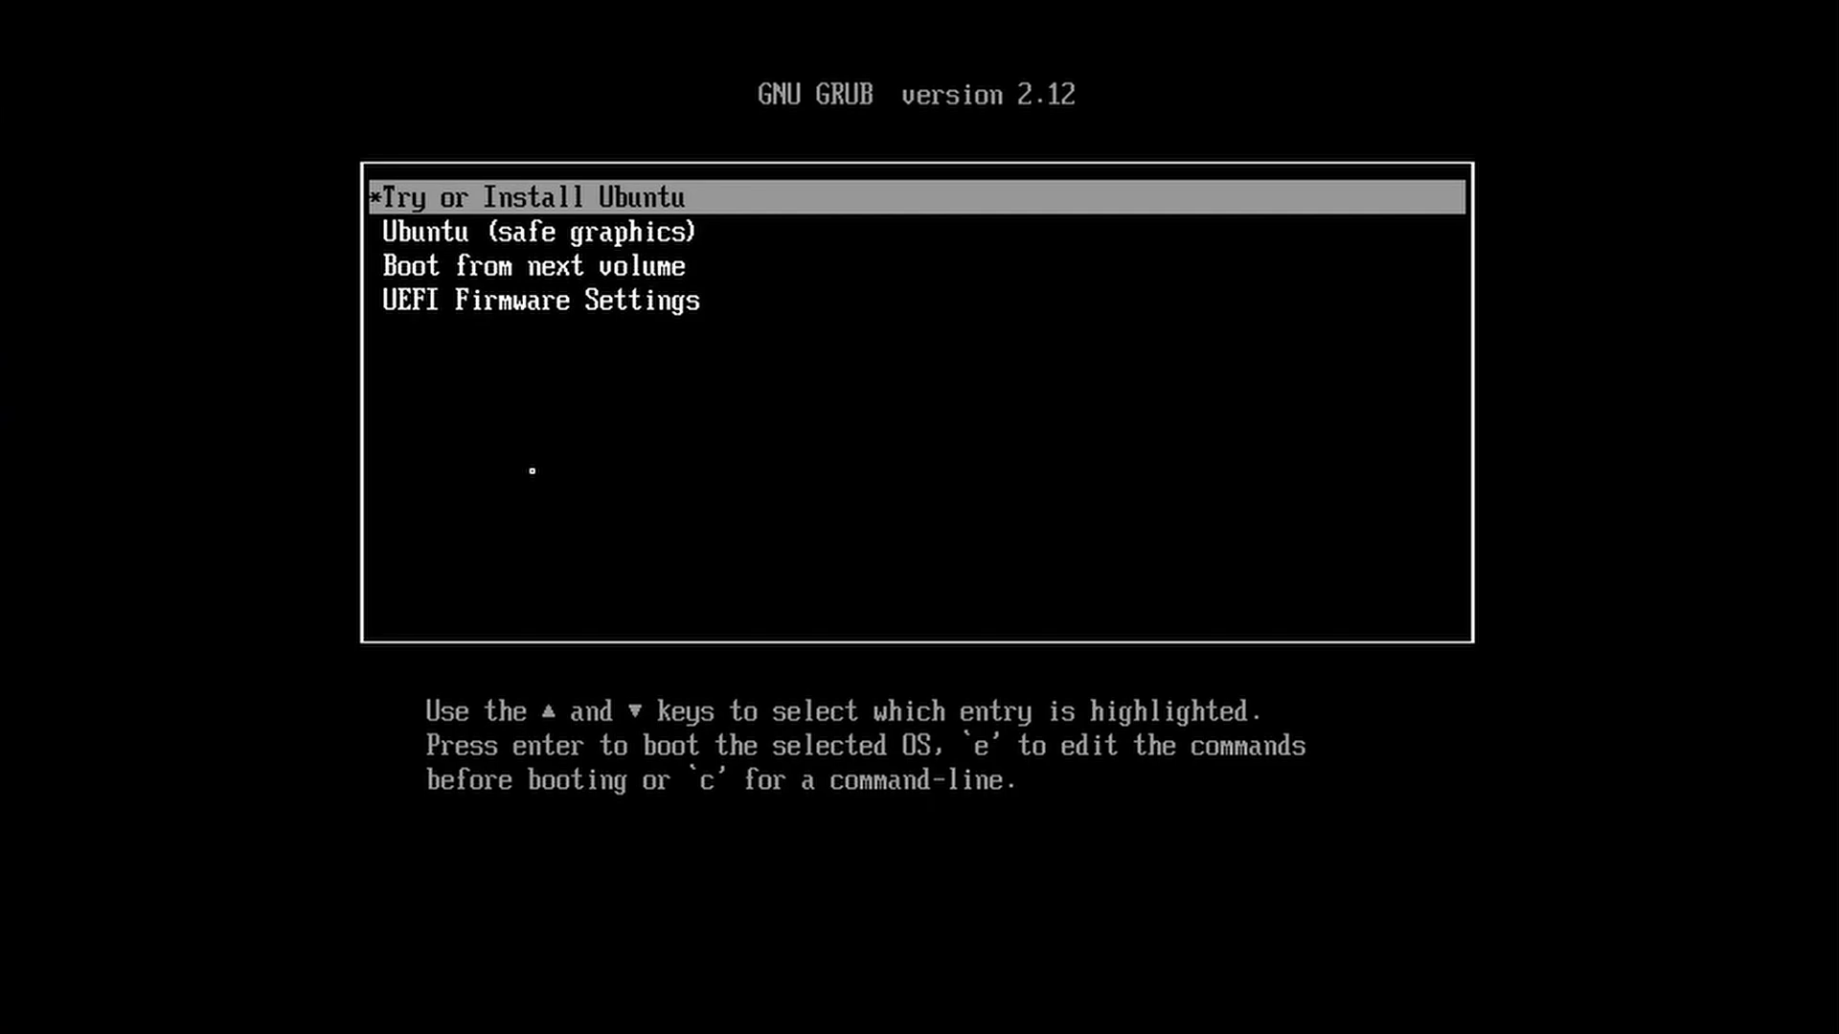
pyautogui.press('Return')
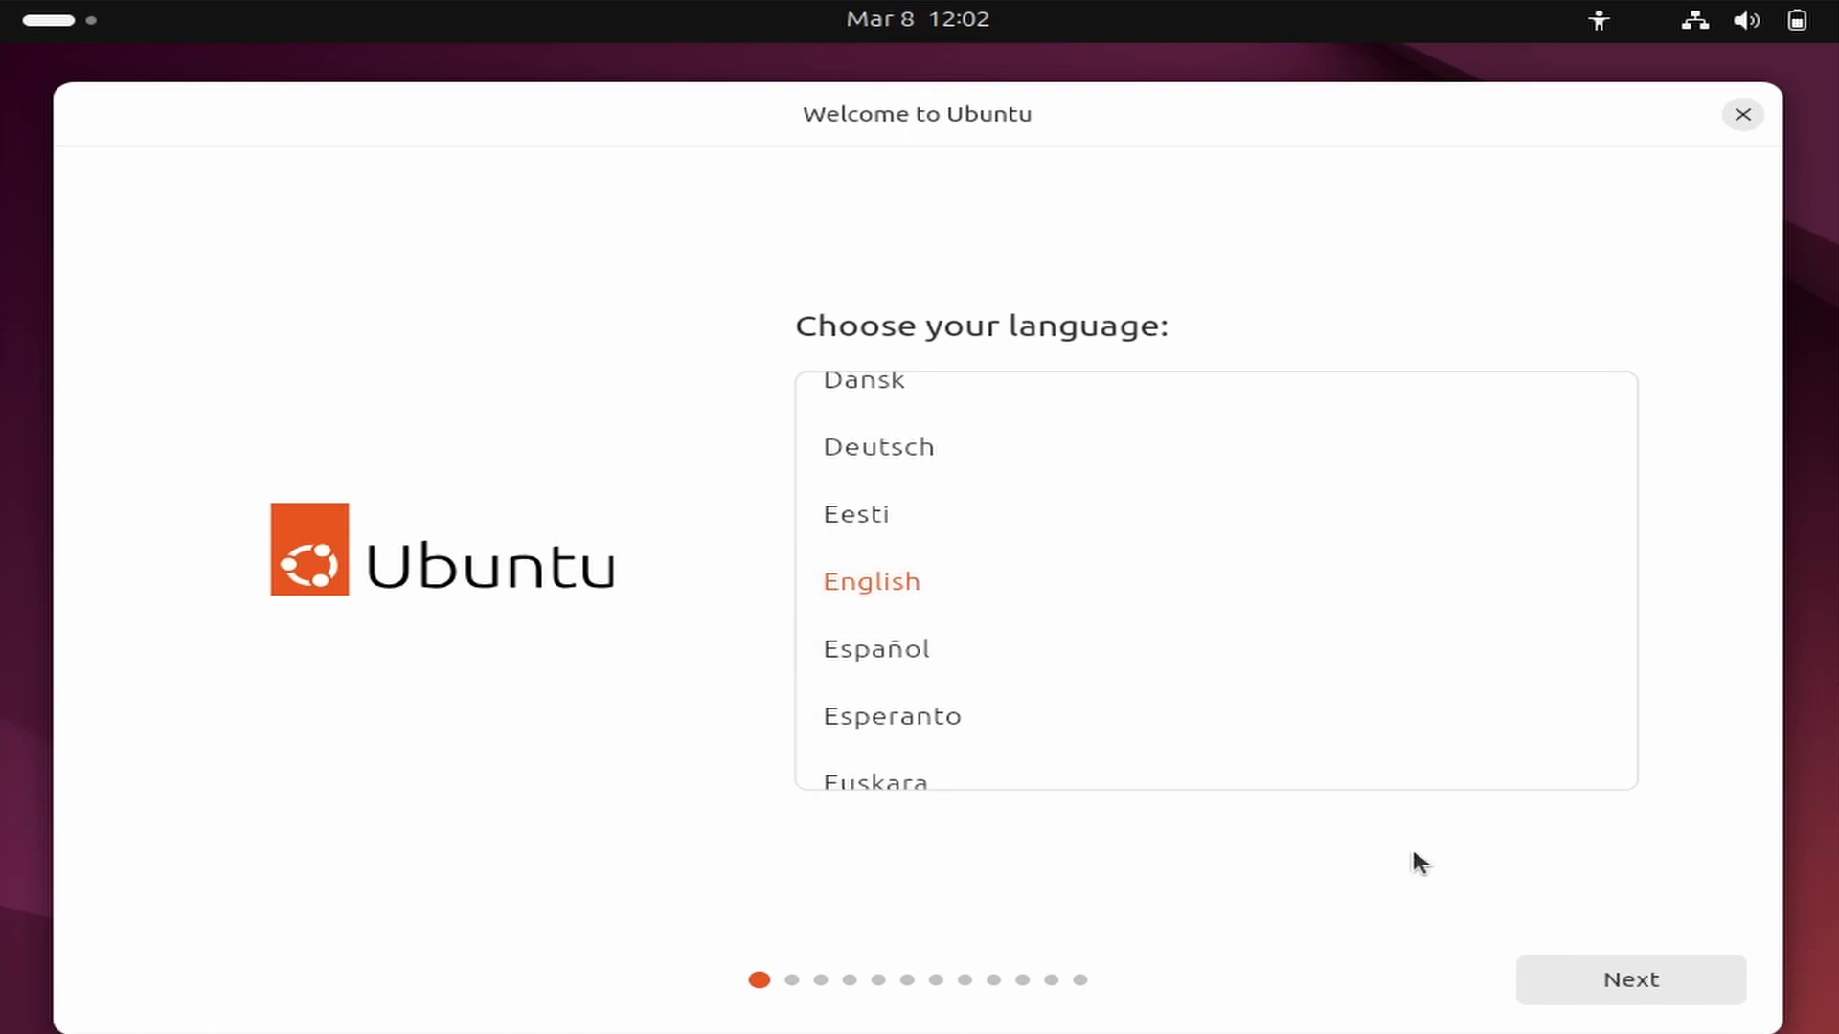
# Set the installer language to English and the keyboard layout to English (US), keeping the default accessibility options.
pyautogui.click(1638, 982)
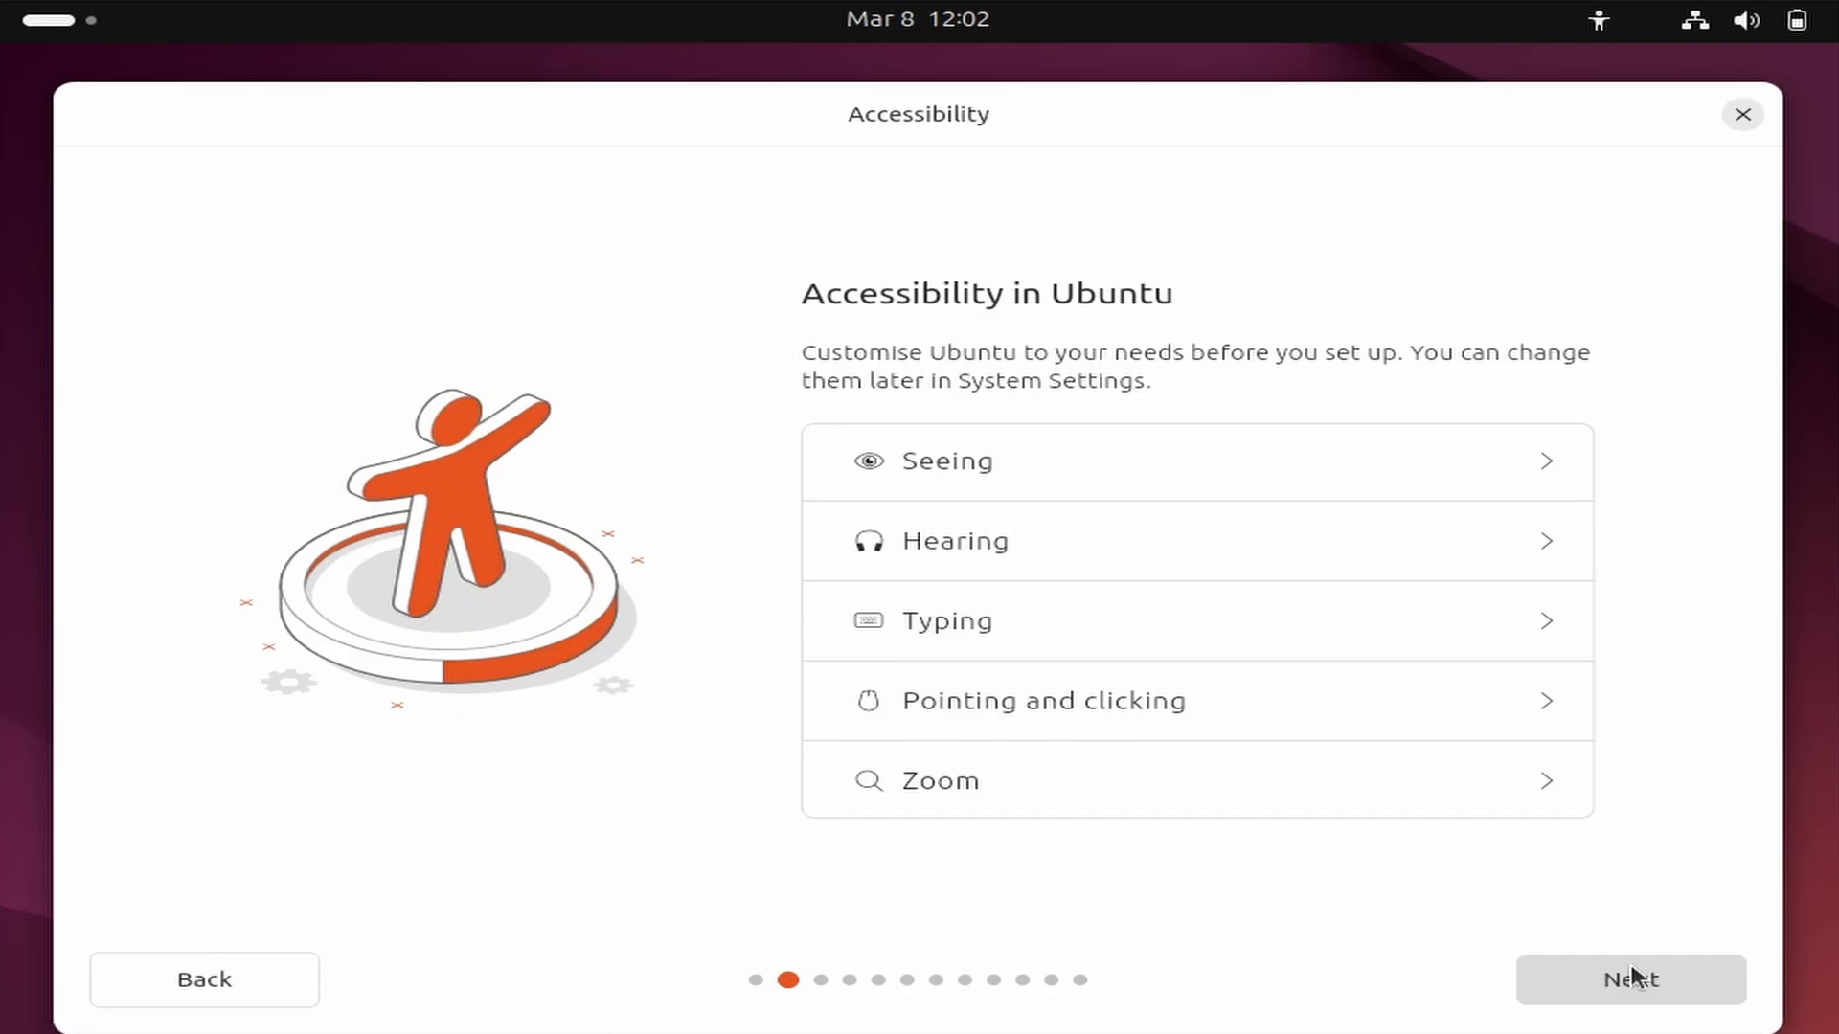
pyautogui.click(1634, 975)
pyautogui.scroll(1, 1095, 472)
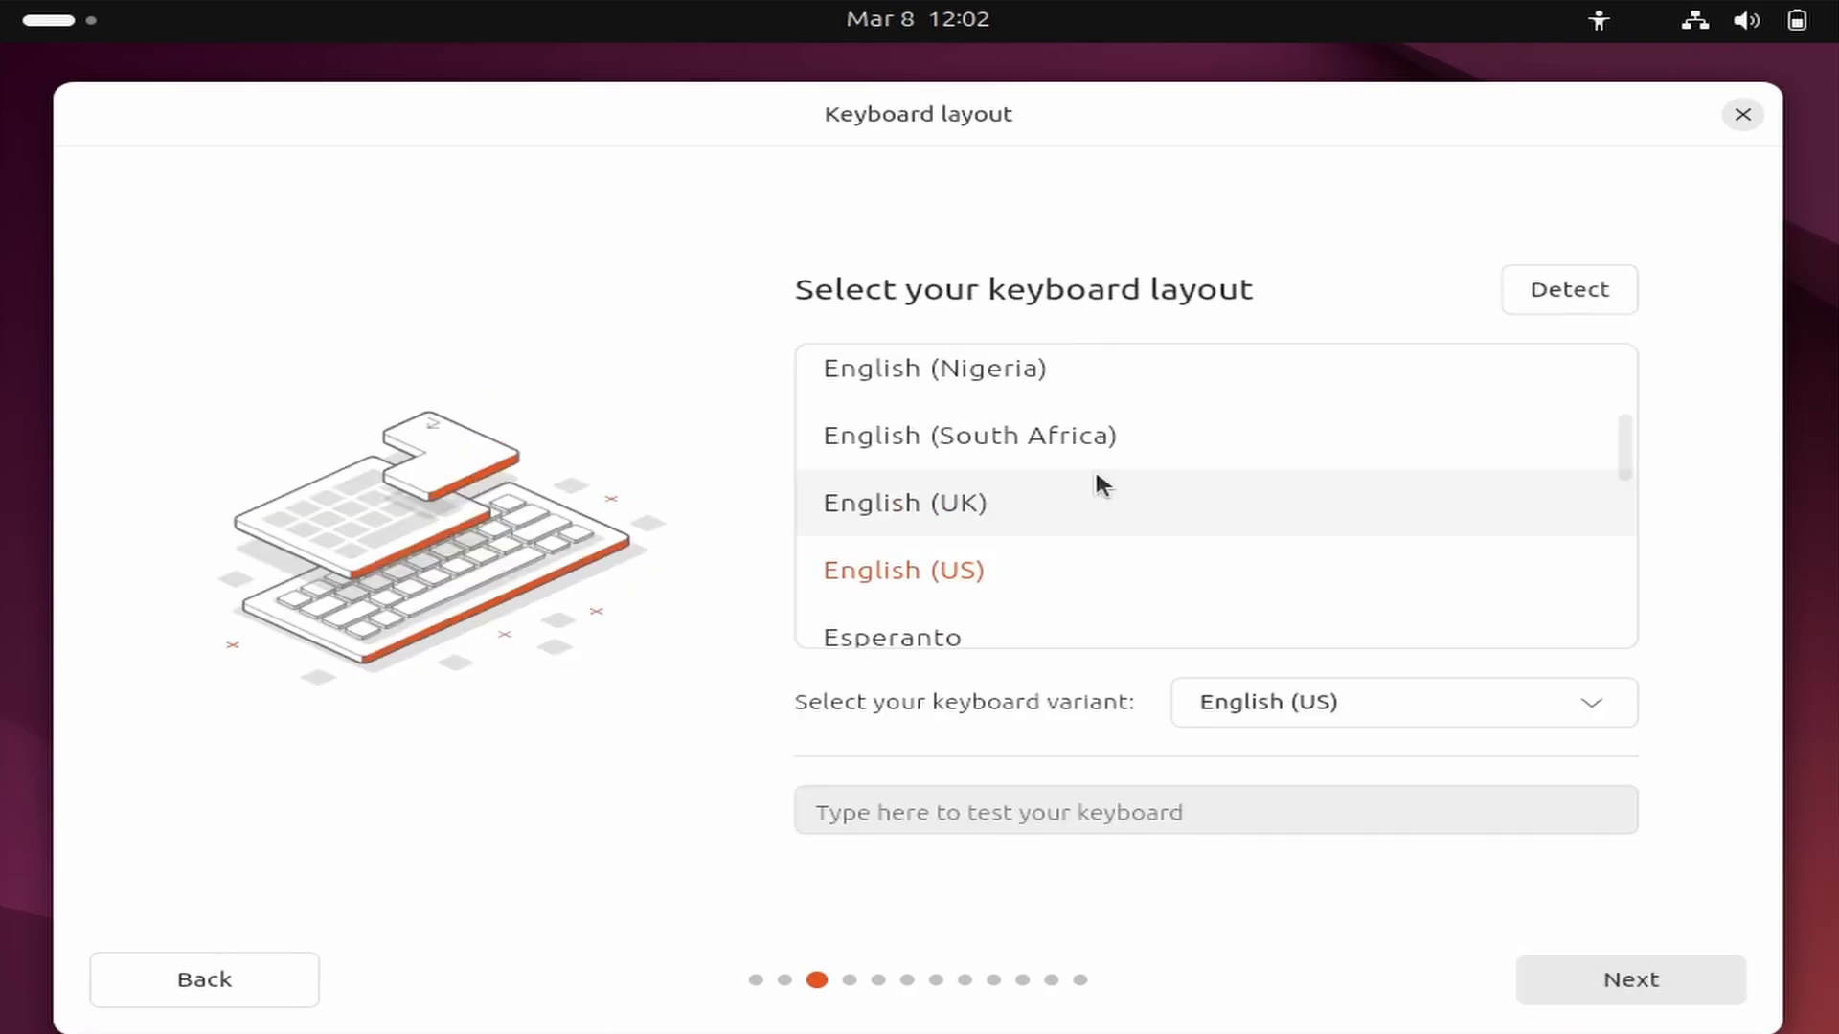
pyautogui.scroll(-1, 1087, 481)
pyautogui.click(1040, 505)
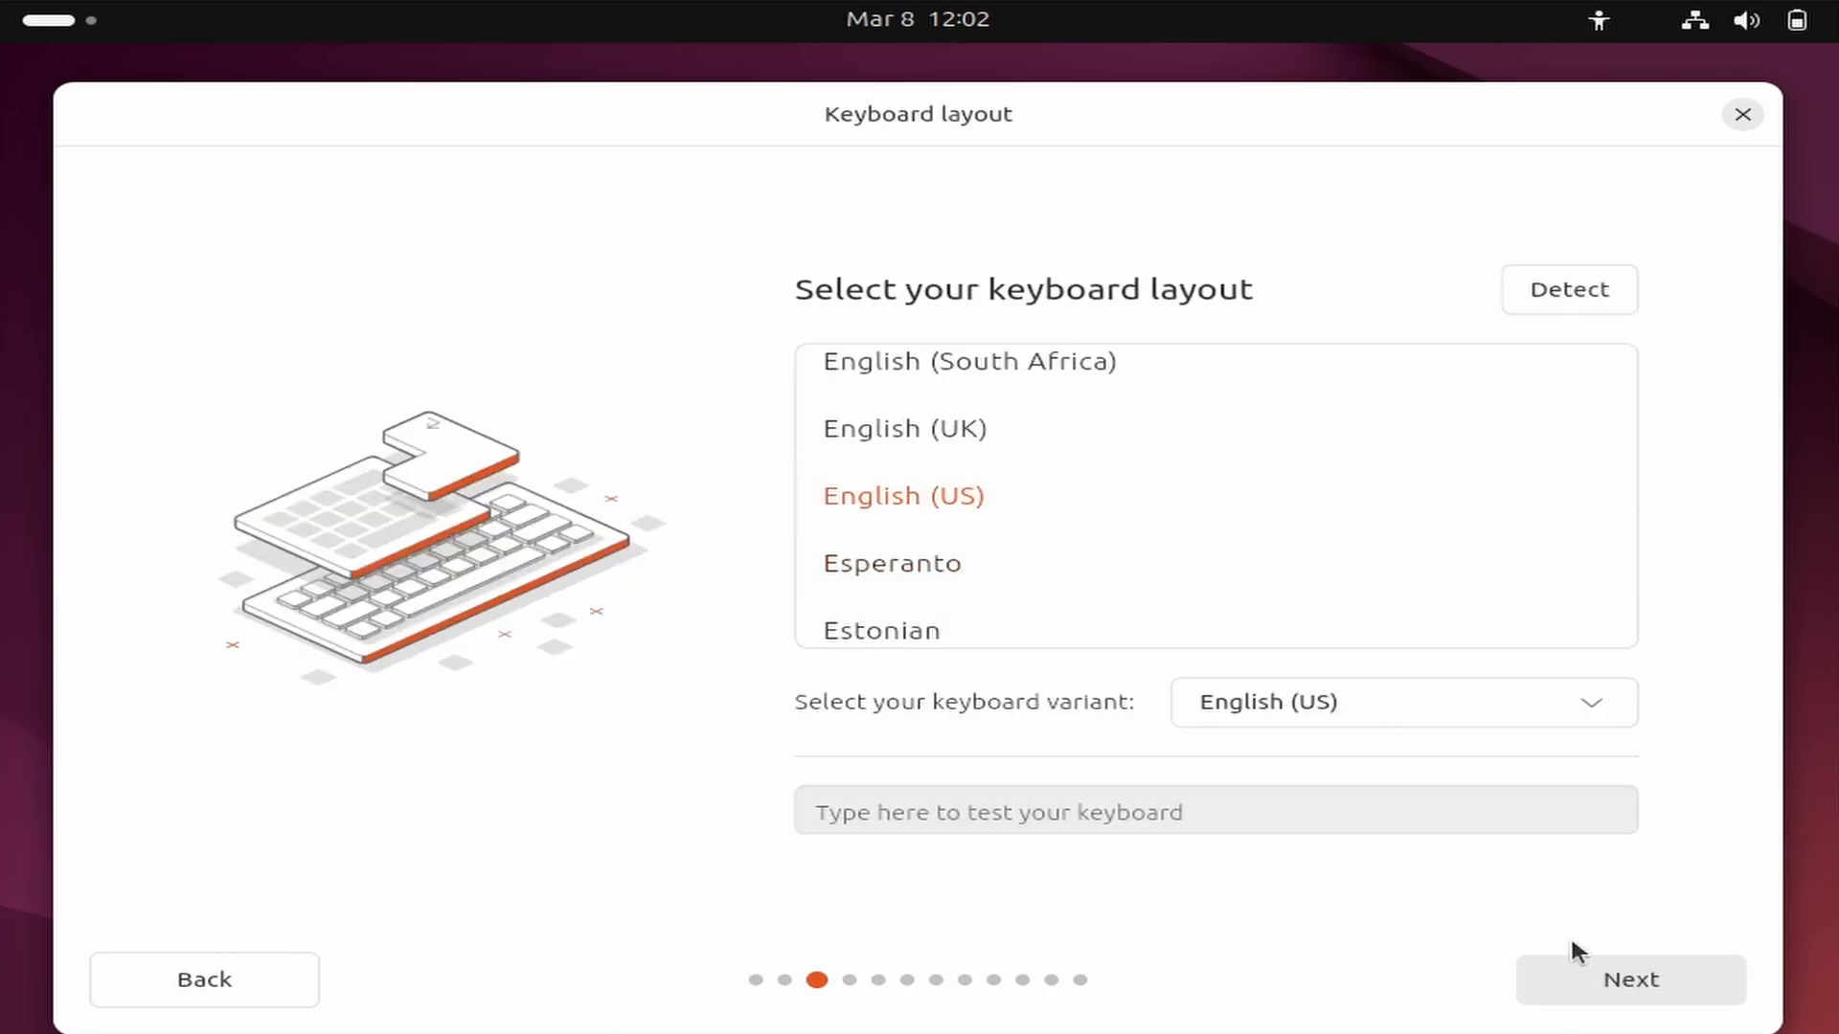
pyautogui.click(1629, 979)
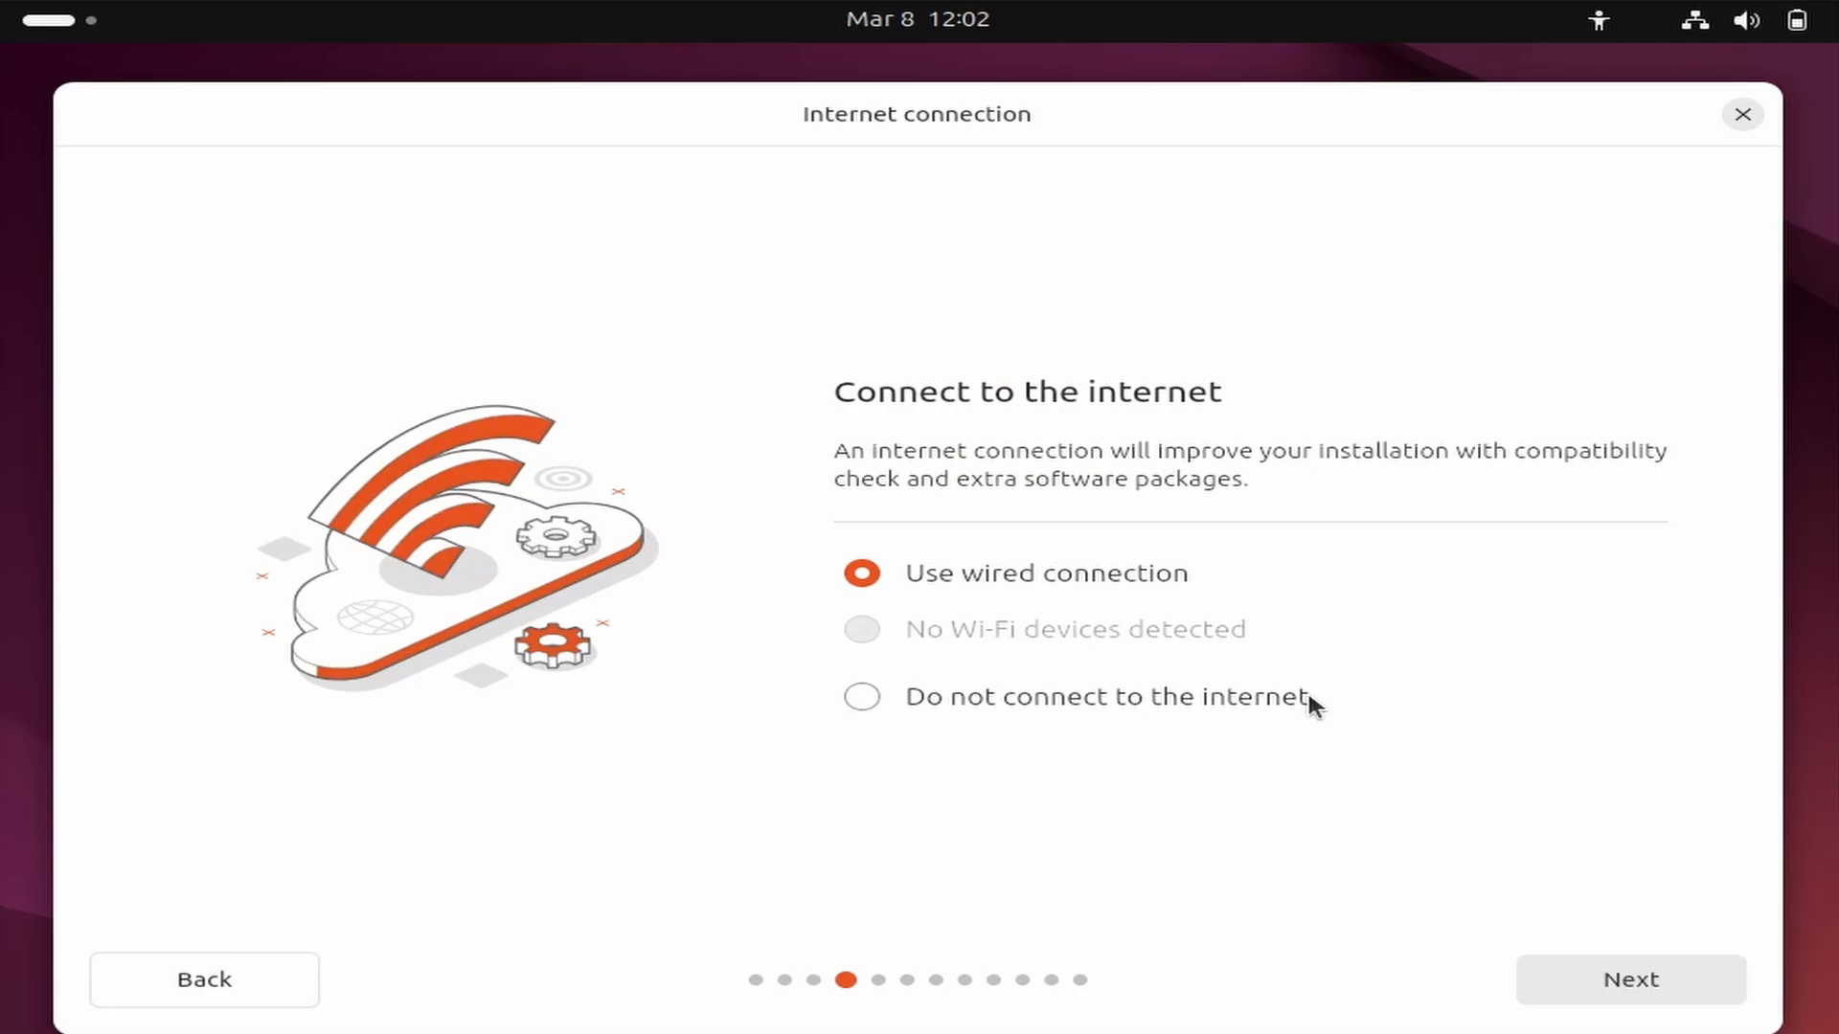
# Choose to install Ubuntu using the wired connection, skipping the installer update.
pyautogui.click(1628, 980)
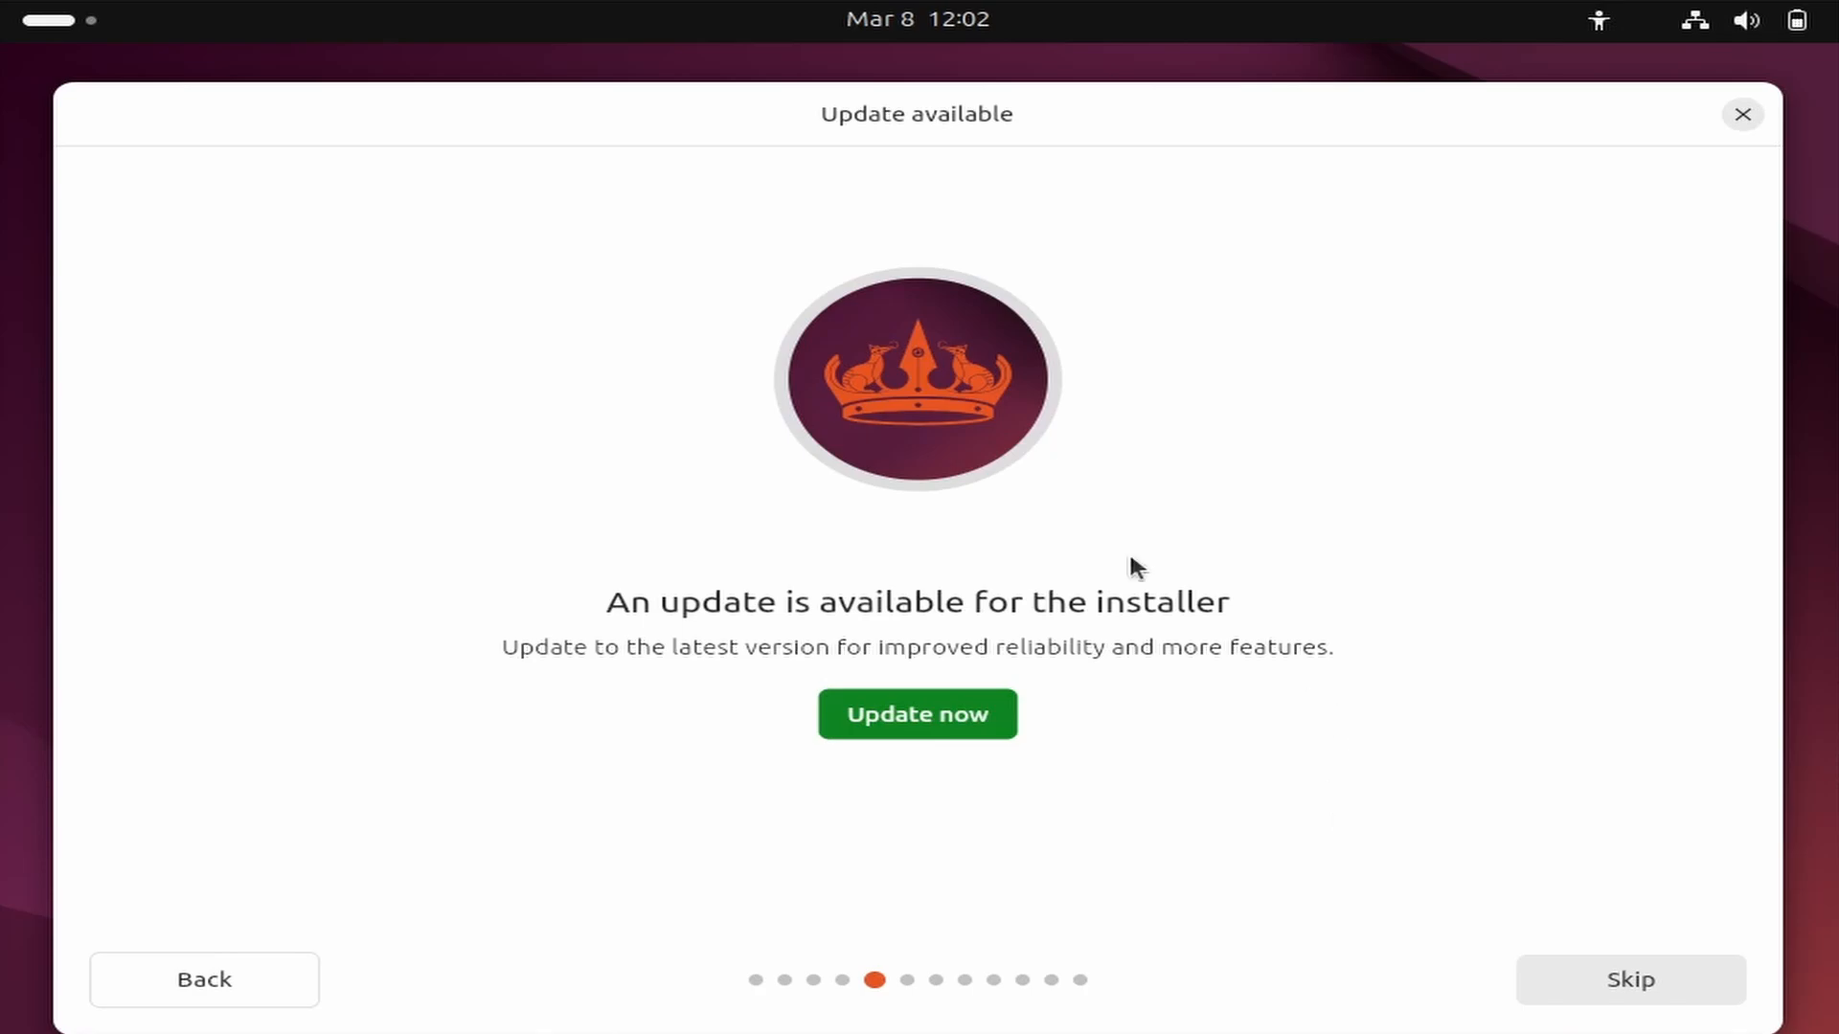
pyautogui.click(1562, 991)
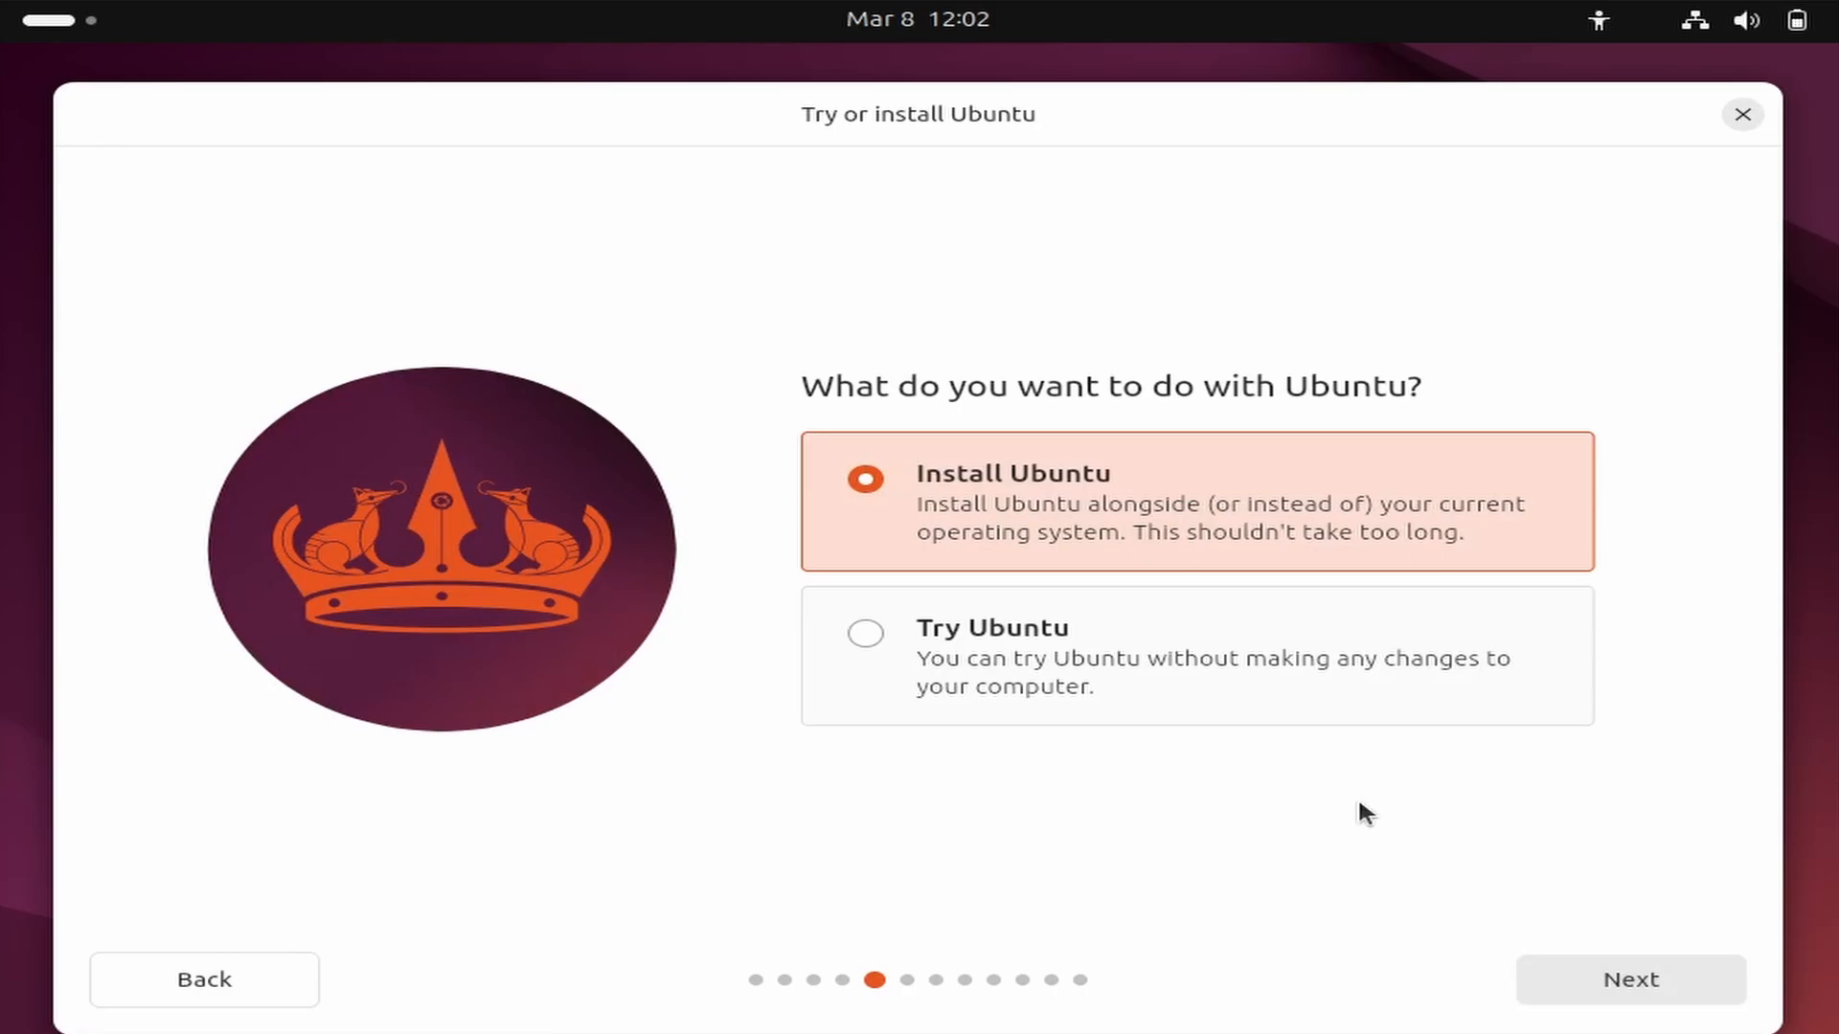
pyautogui.click(1598, 986)
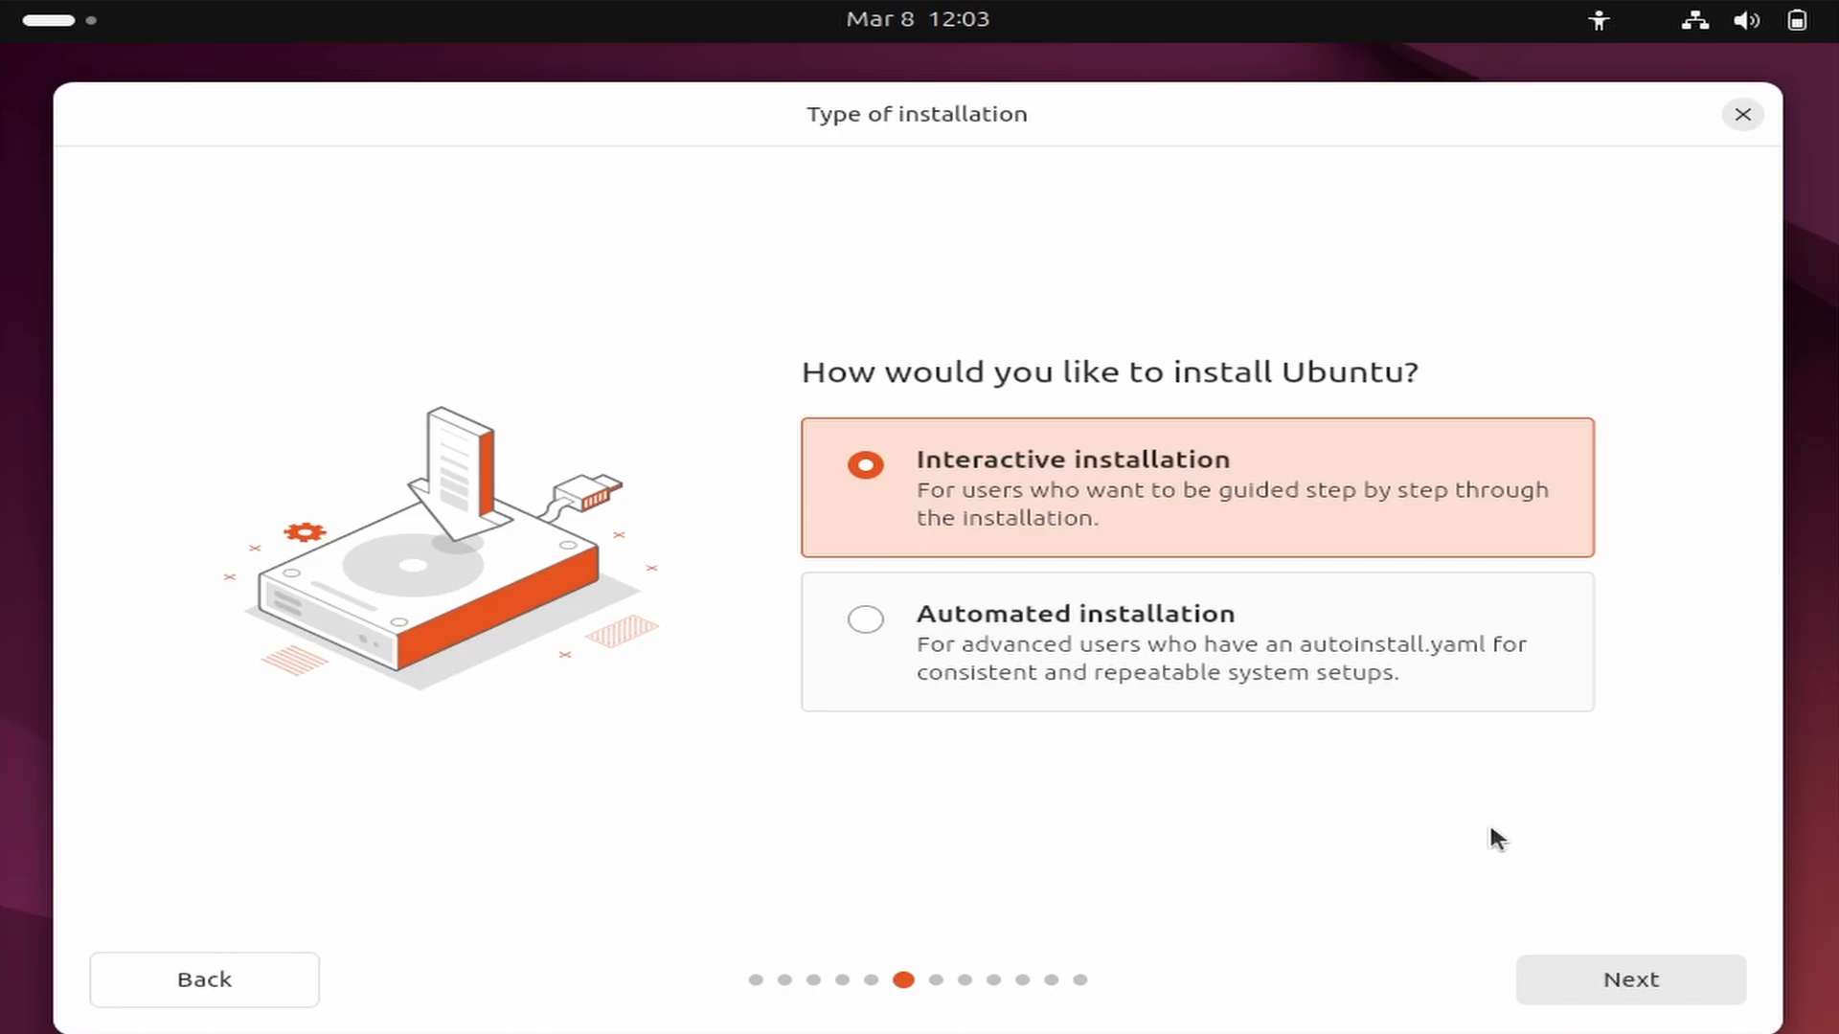
# Choose interactive installation with the default app selection and no recommended proprietary software.
pyautogui.click(1581, 972)
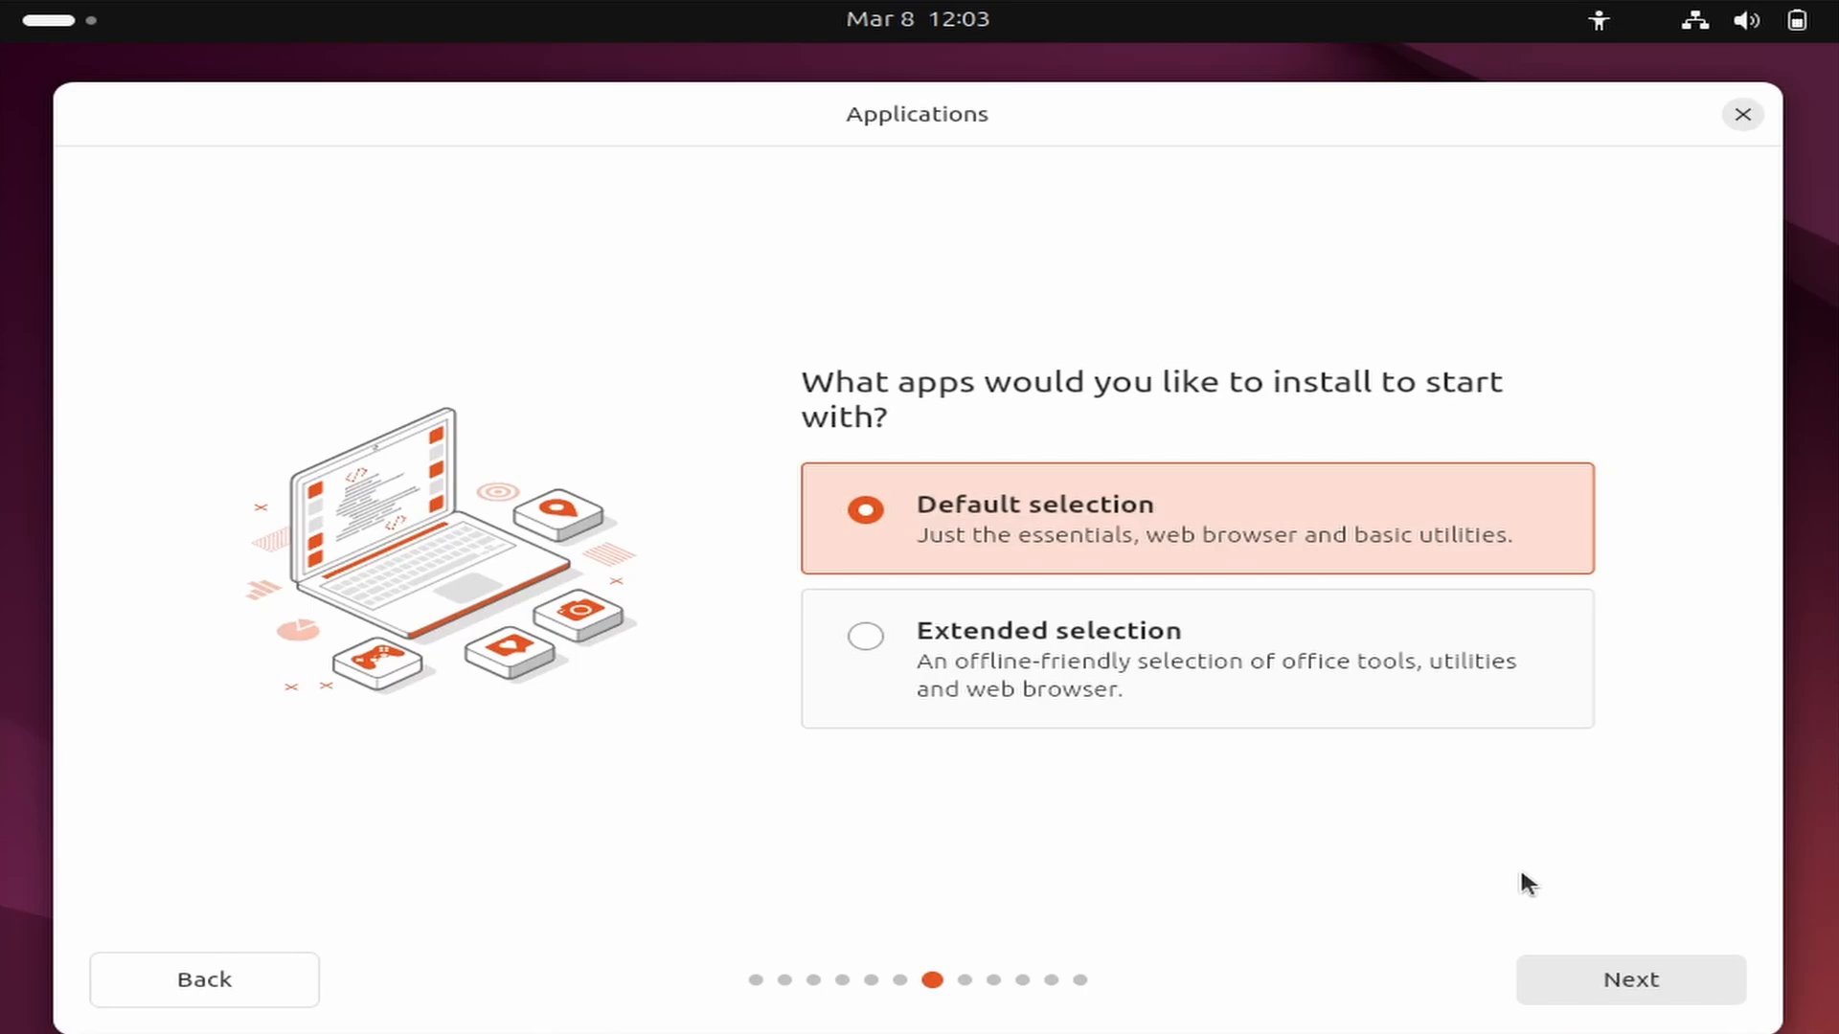
pyautogui.click(1605, 979)
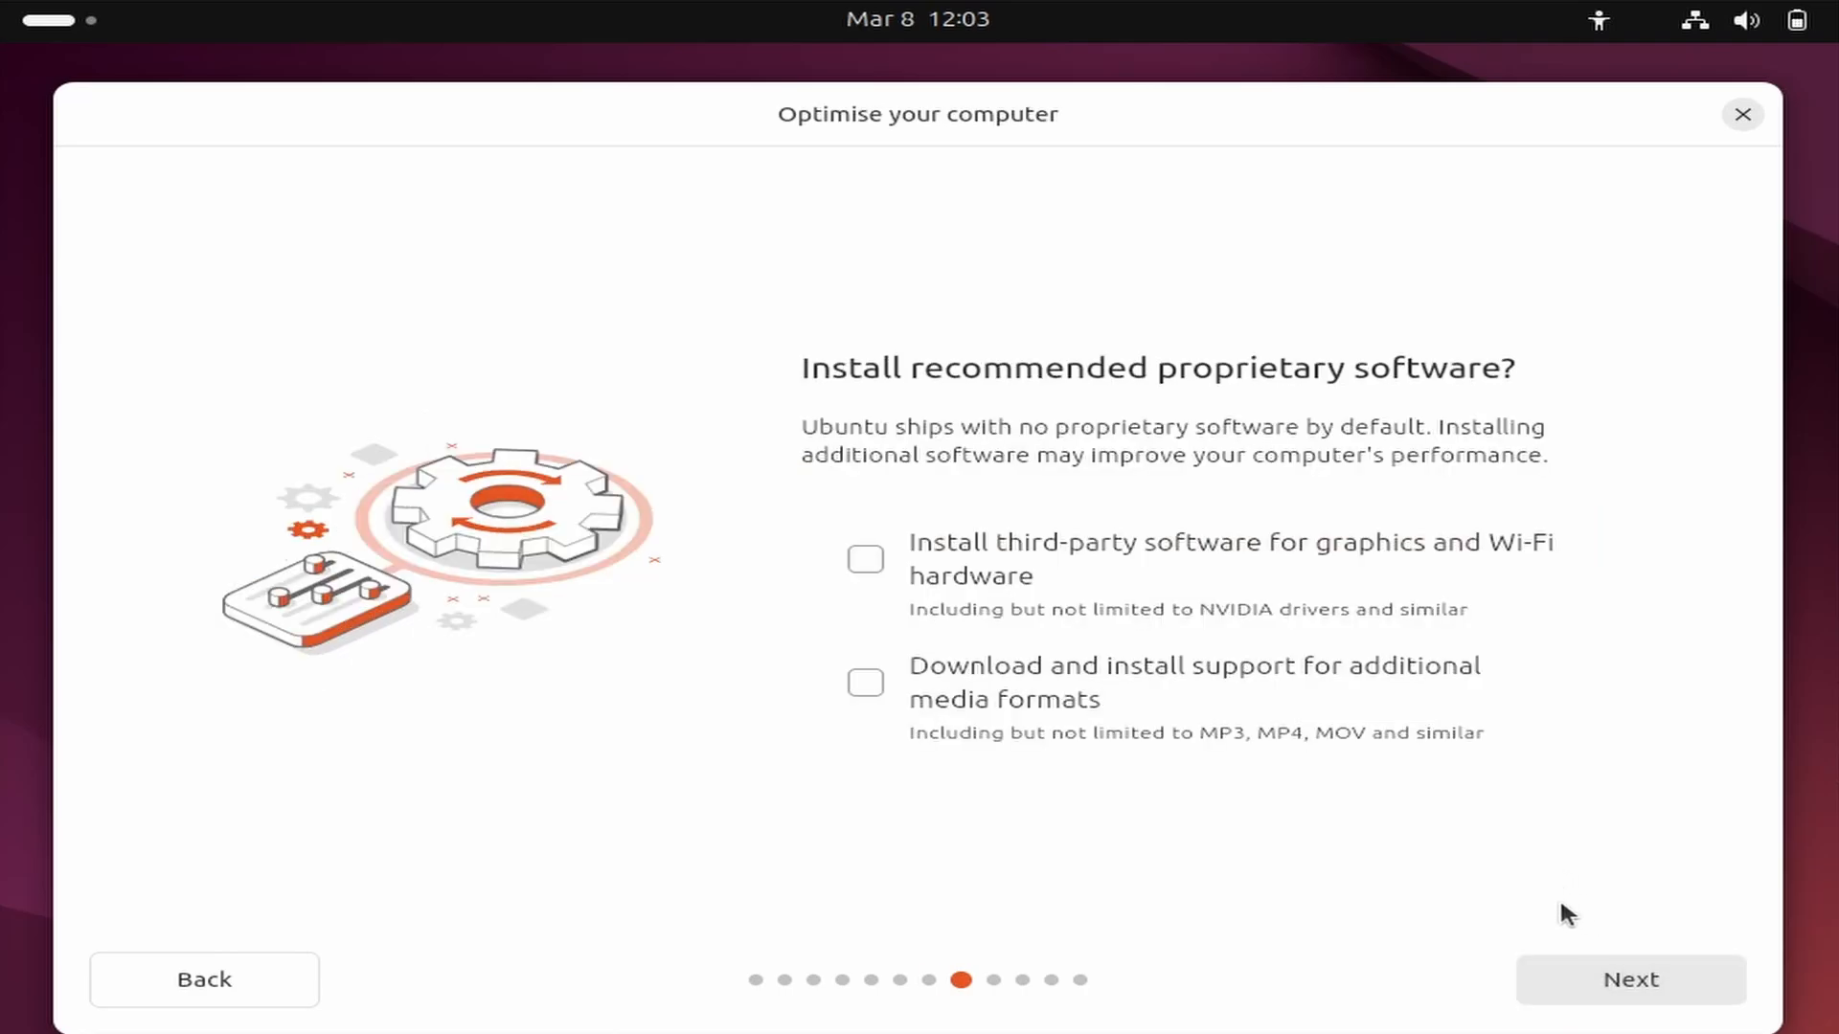
pyautogui.click(1609, 978)
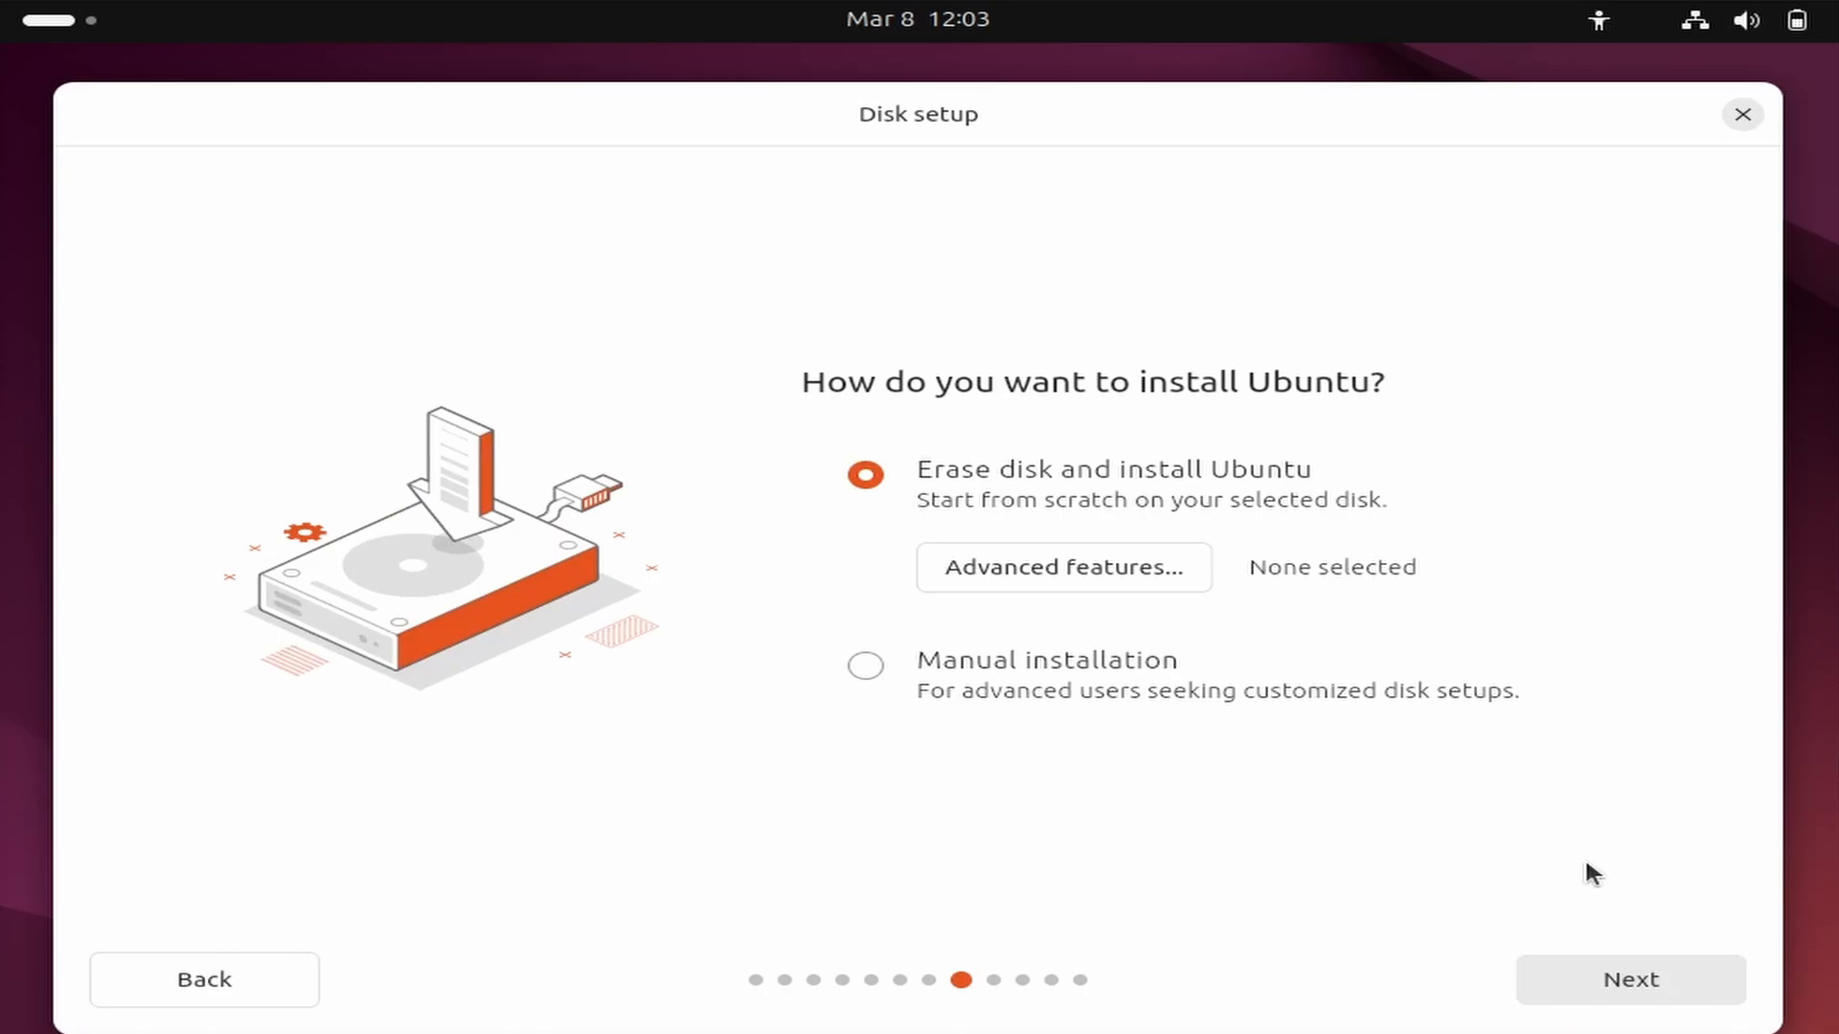
# Choose to erase the disk and create the JTechzone account with computer name and username jtechzone, entering and confirming the account password.
pyautogui.click(1613, 972)
pyautogui.write('JTechzone')
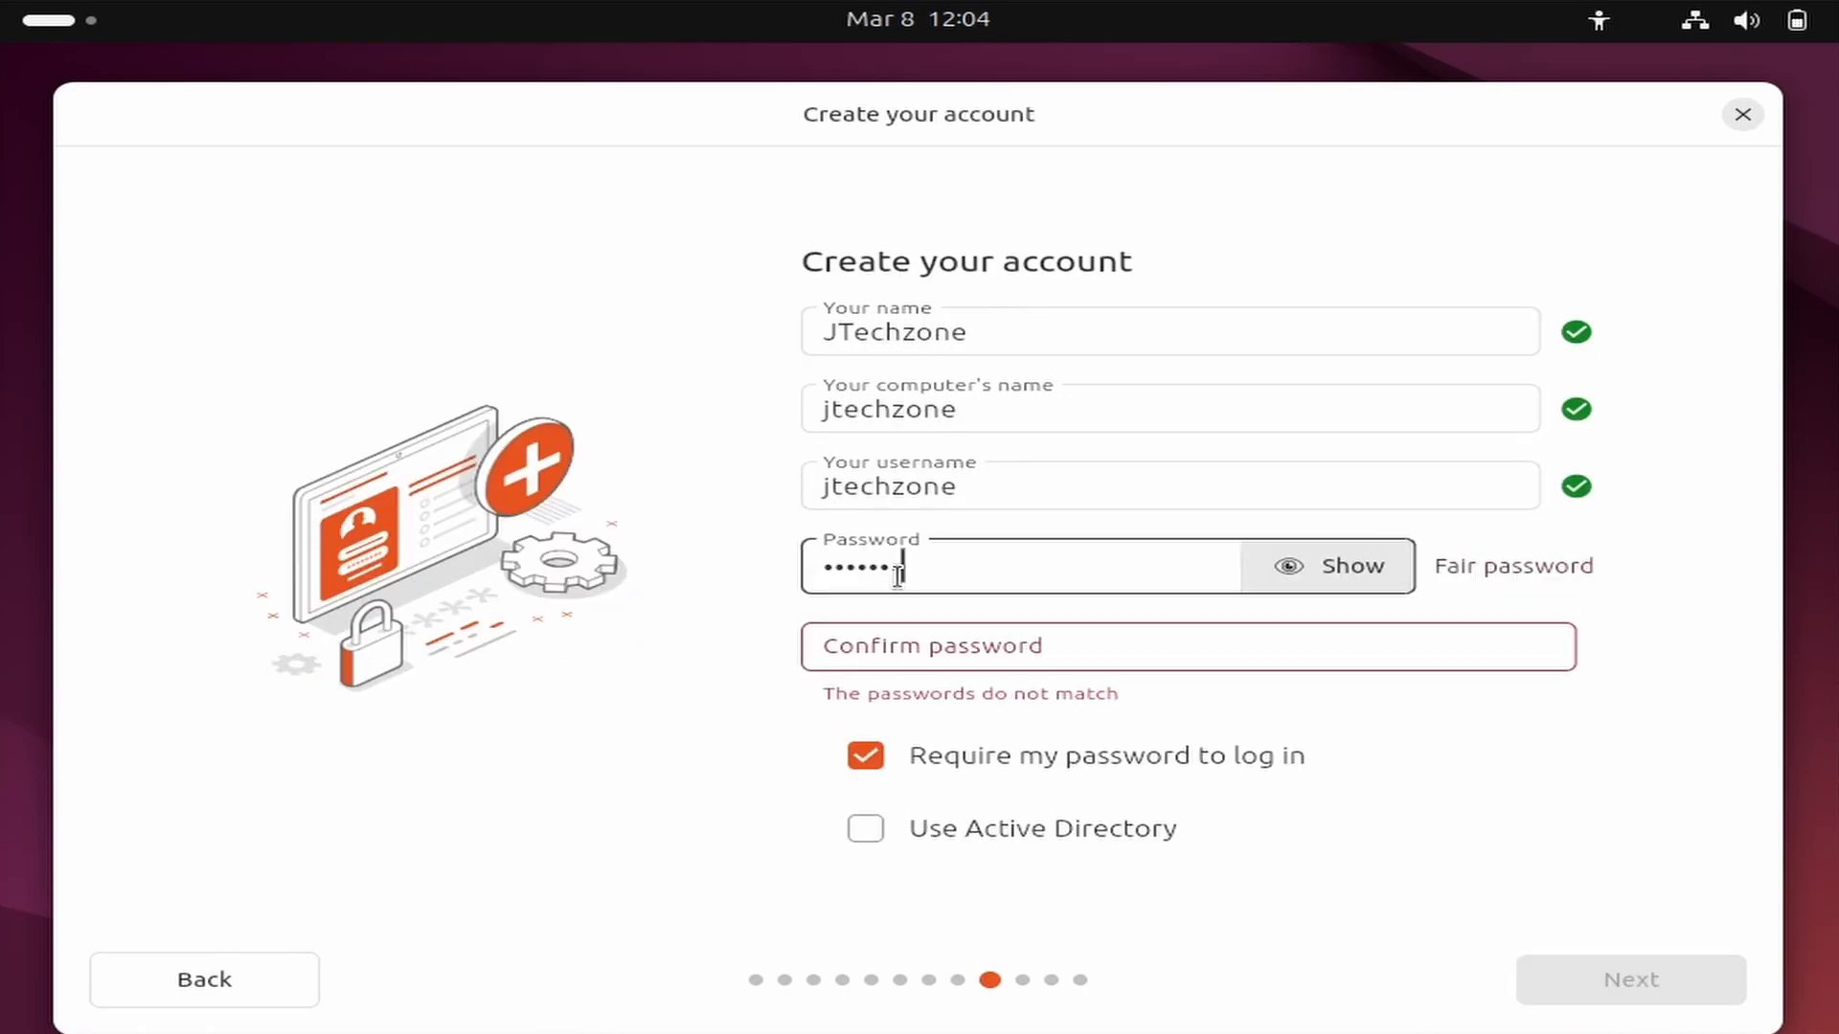
pyautogui.write('****')
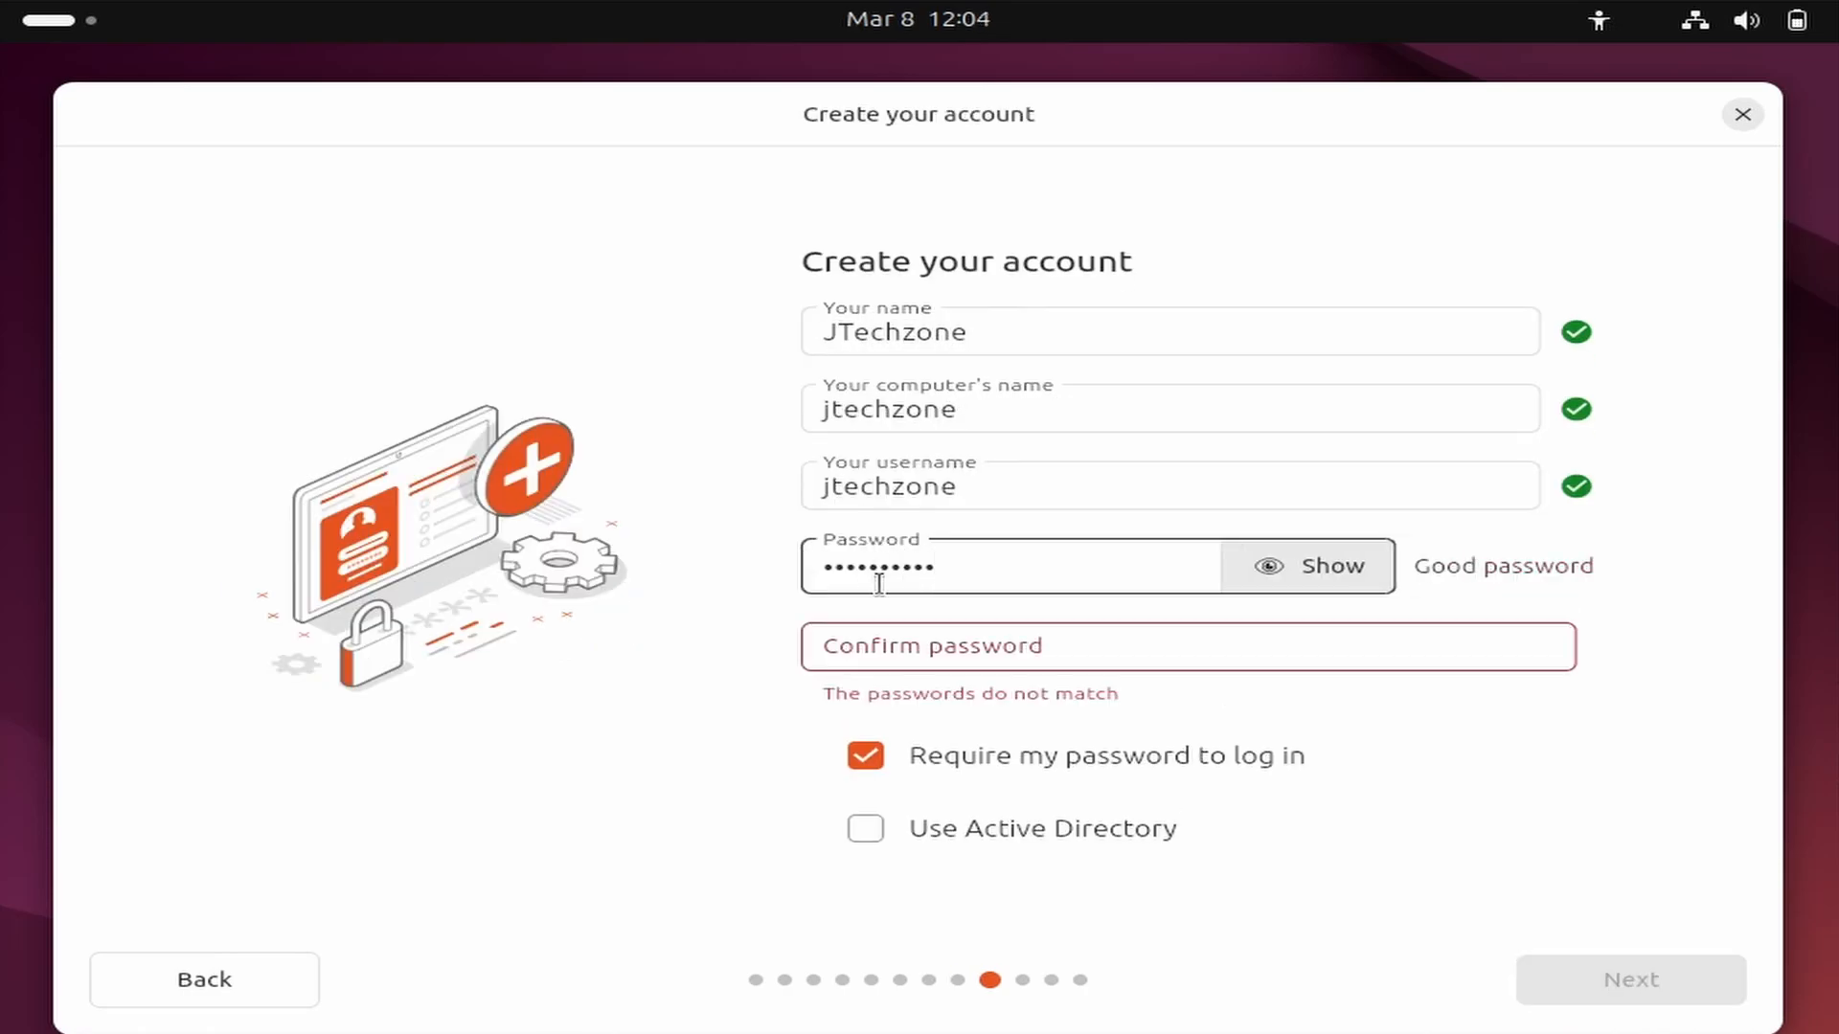
pyautogui.press('Tab')
pyautogui.write('***********')
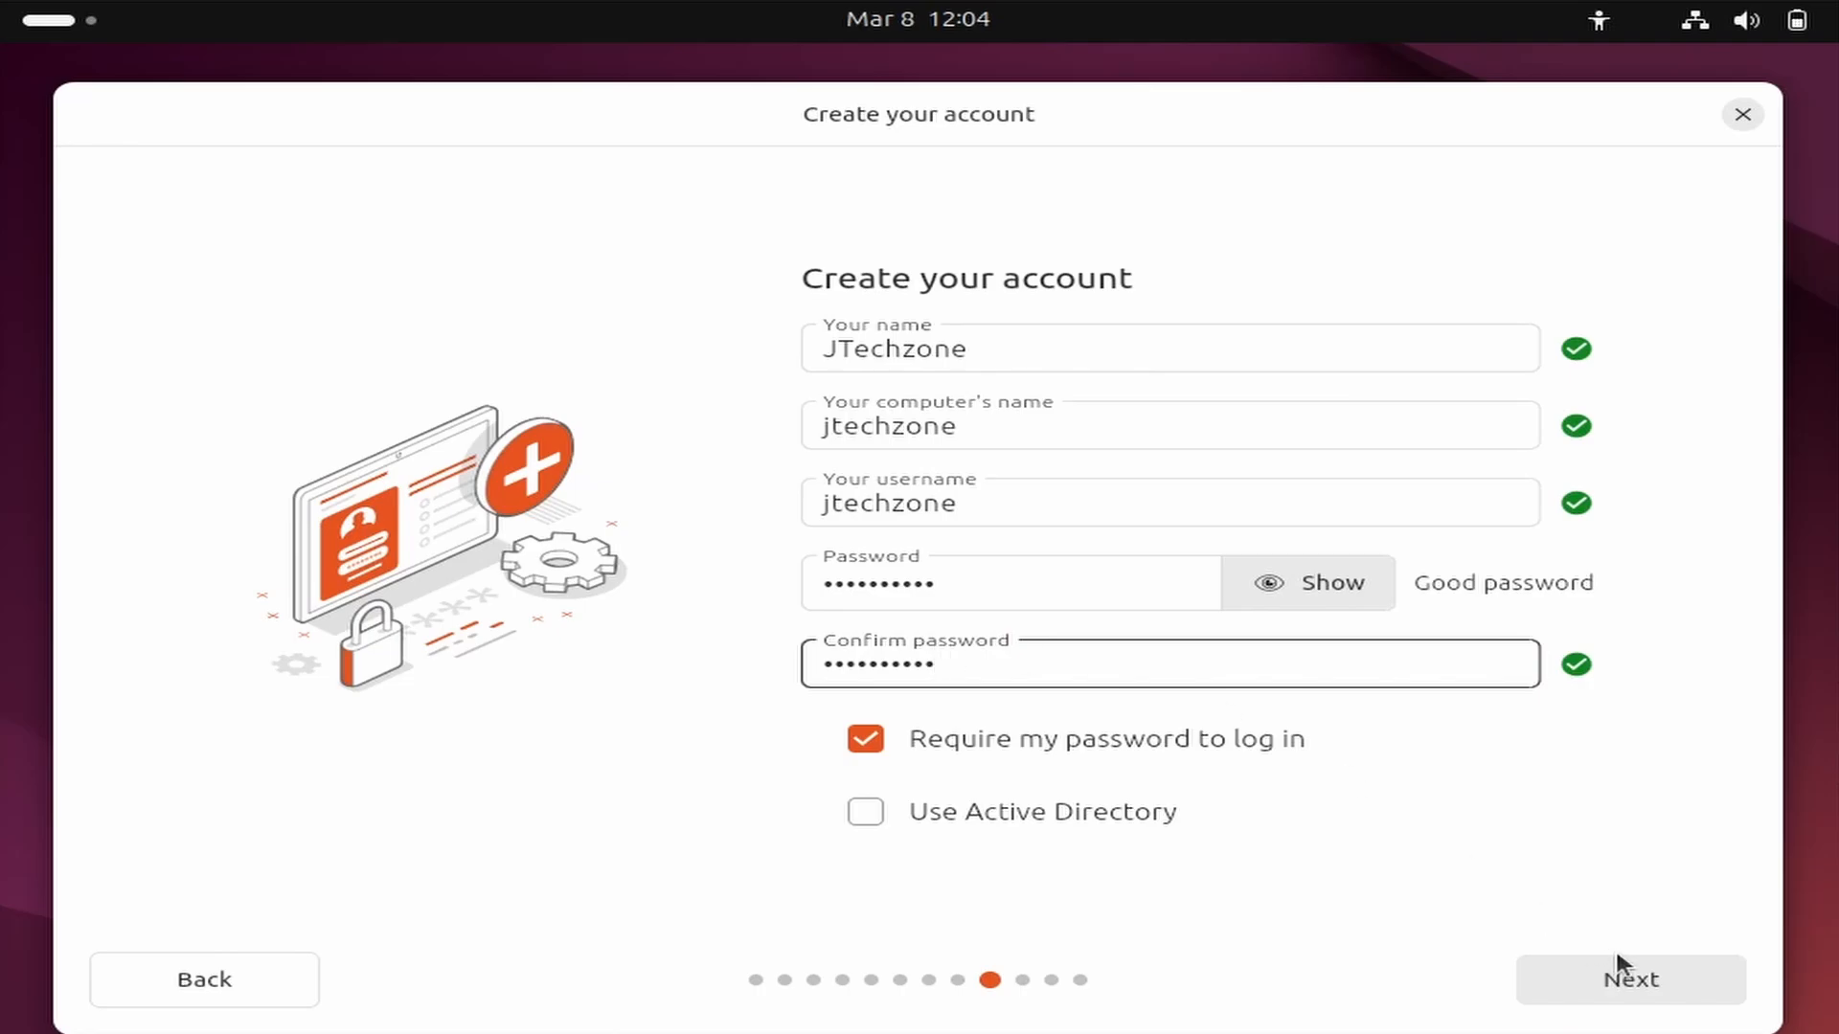
pyautogui.click(1639, 977)
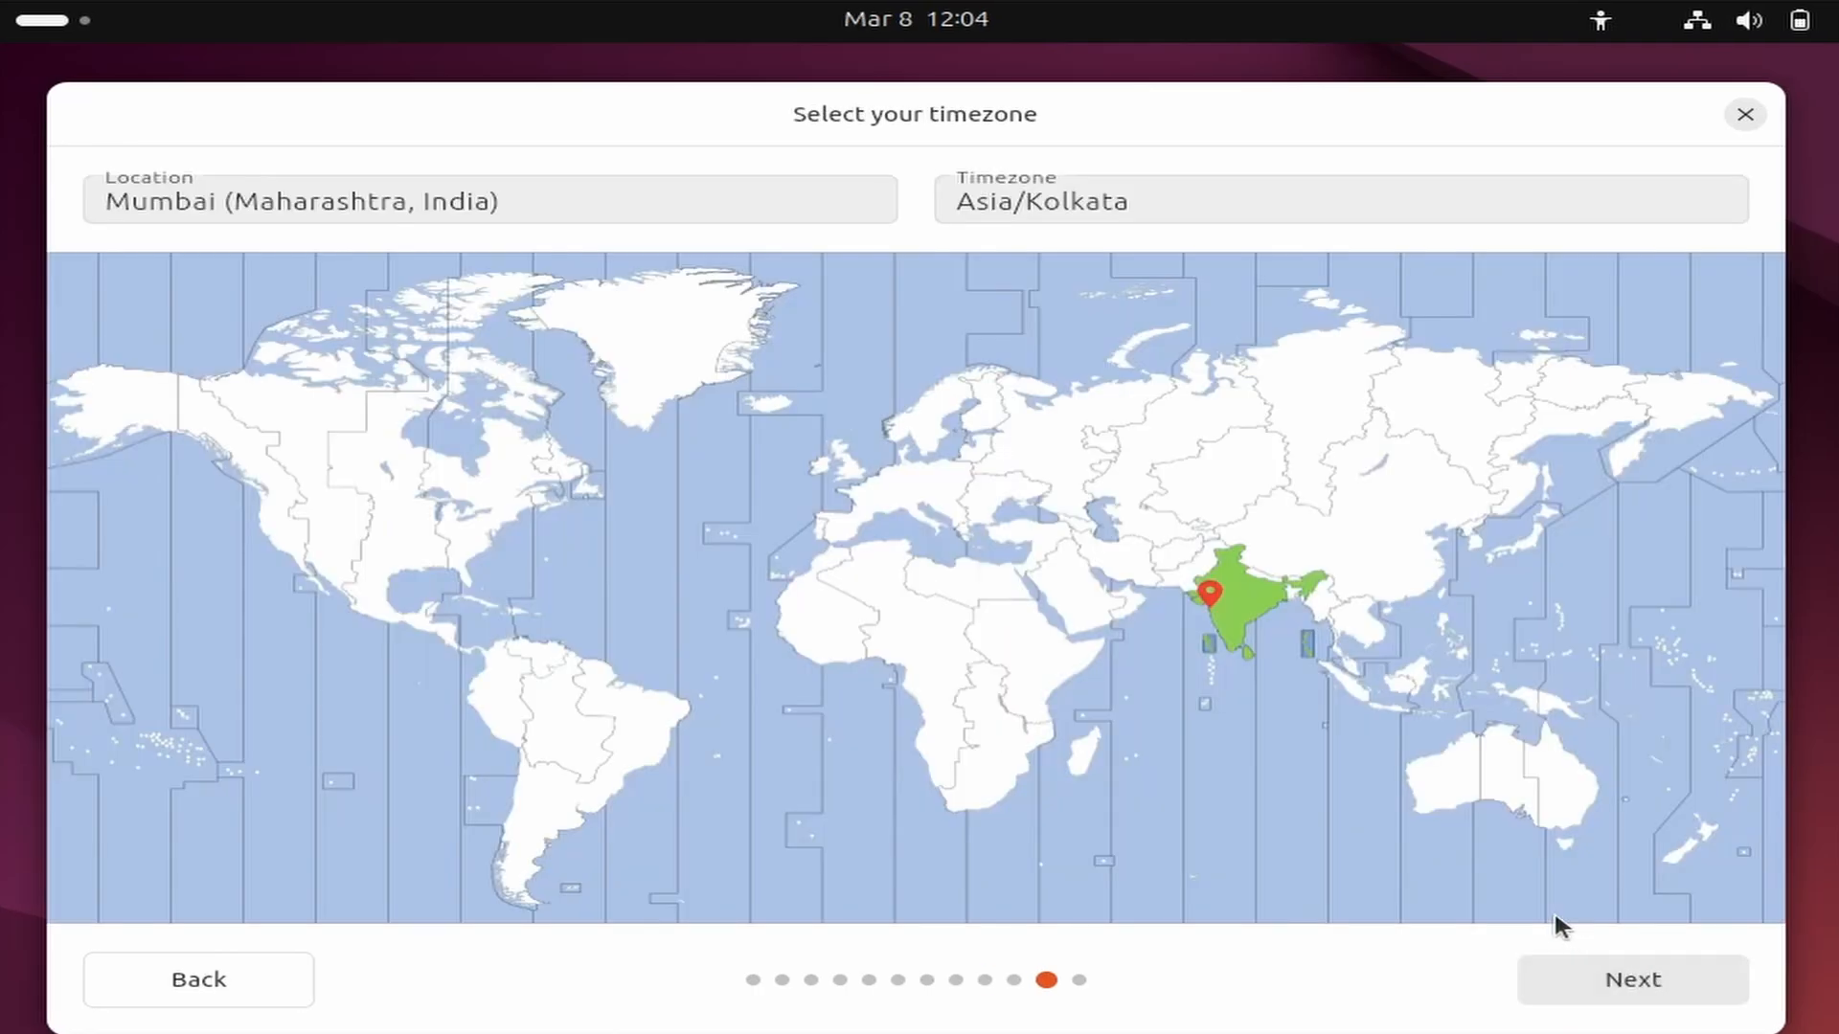
# Accept Mumbai (Maharashtra, India) with the Asia/Kolkata timezone and start installing Ubuntu with the reviewed choices.
pyautogui.click(1616, 977)
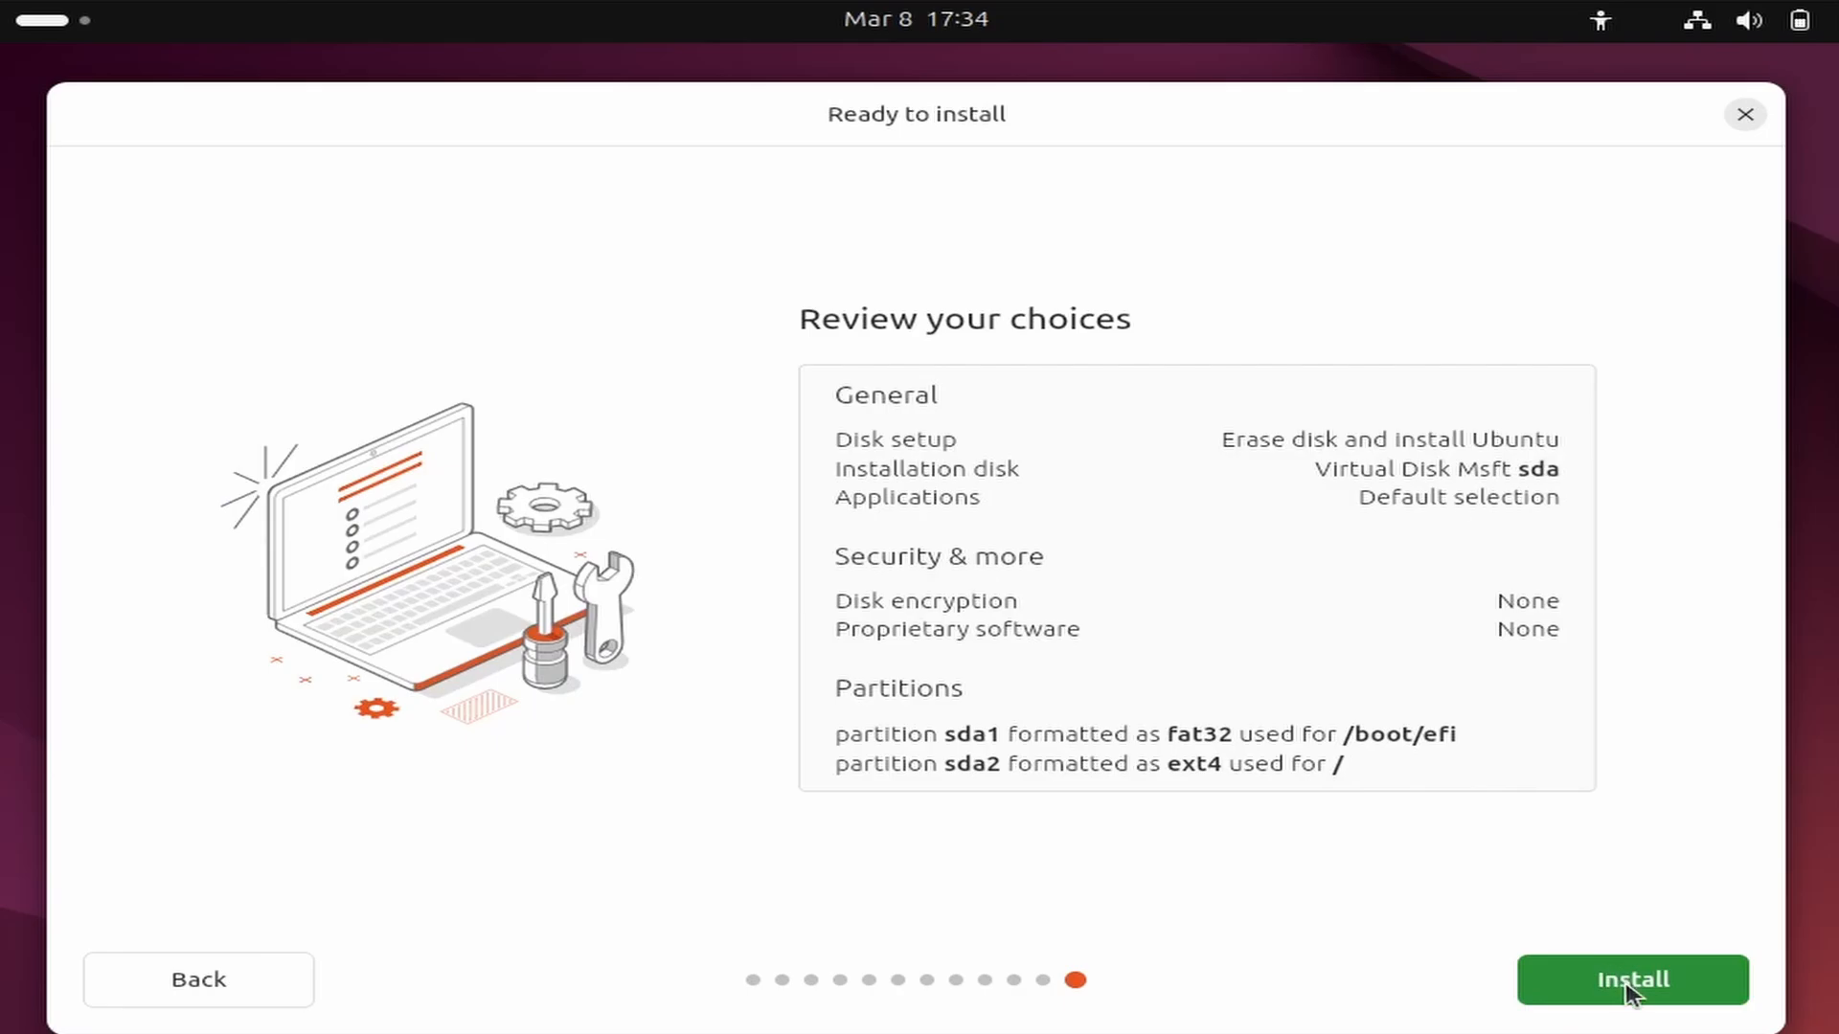
pyautogui.click(1625, 984)
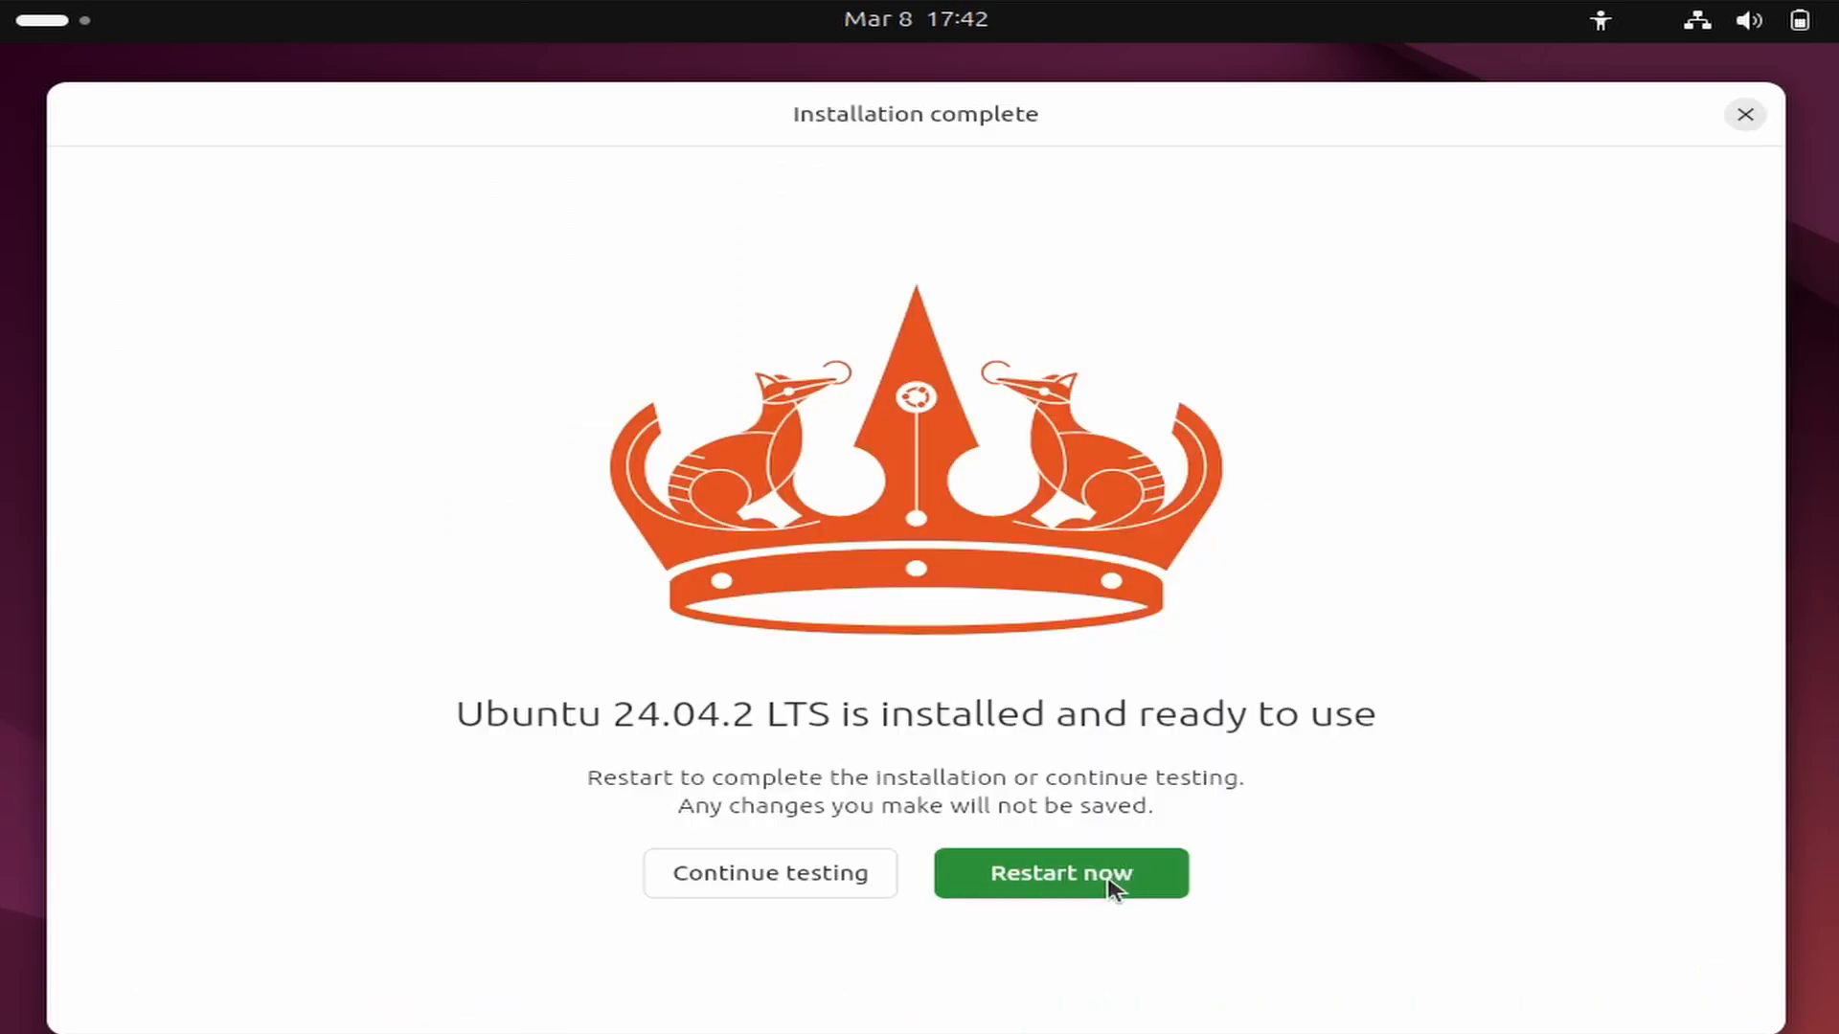
# Restart the computer into the installed system and log in to the JTechzone account with the account password.
pyautogui.click(1111, 885)
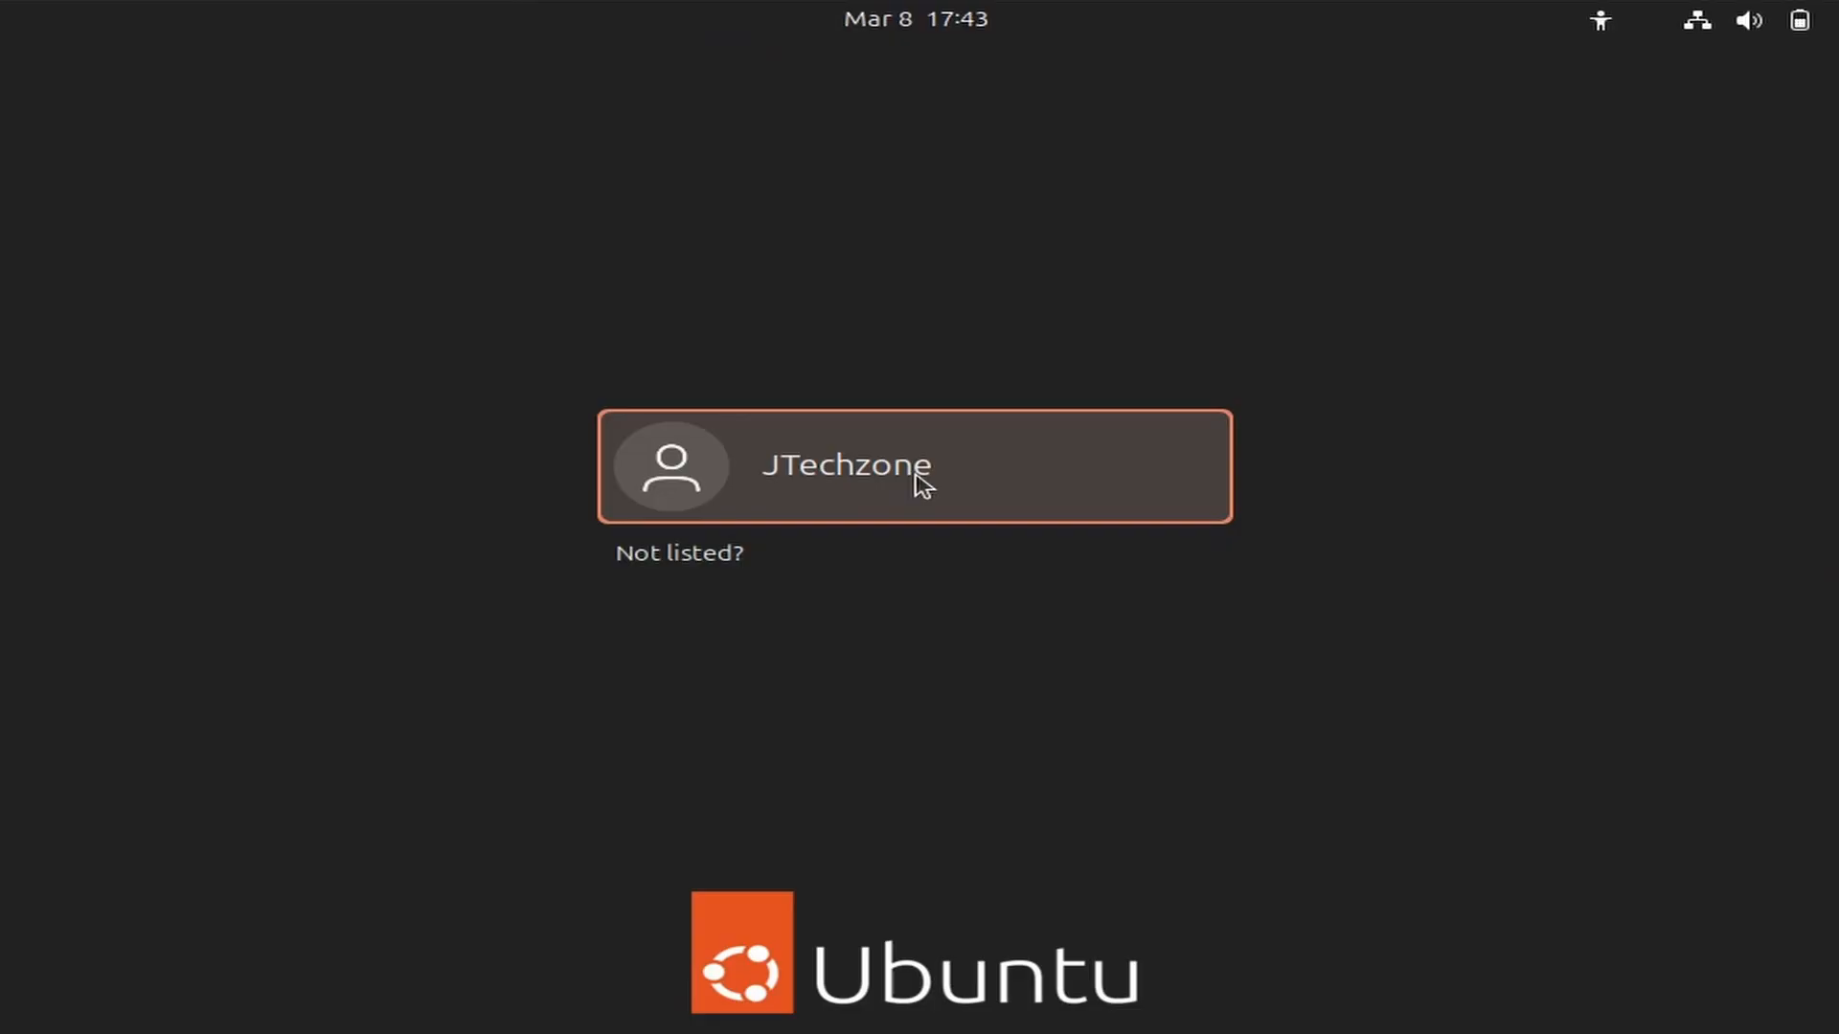
pyautogui.click(920, 472)
pyautogui.write('********')
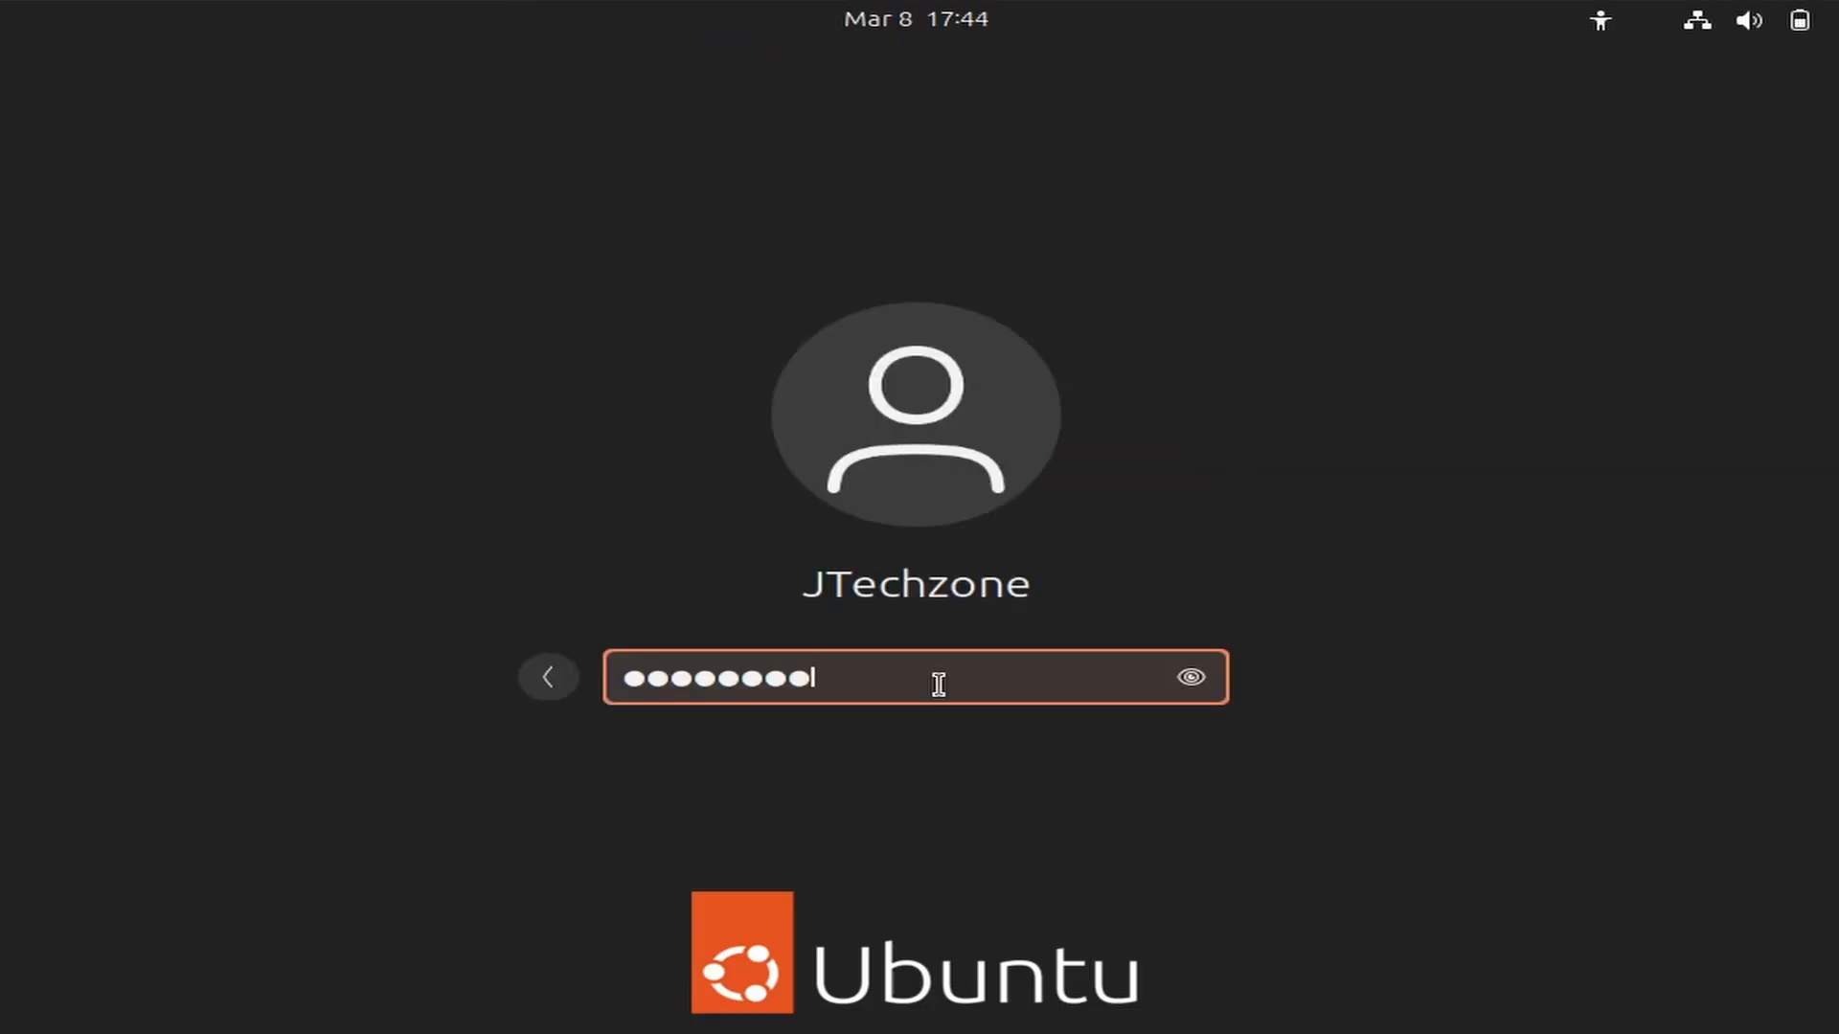
pyautogui.write('**')
pyautogui.press('Return')
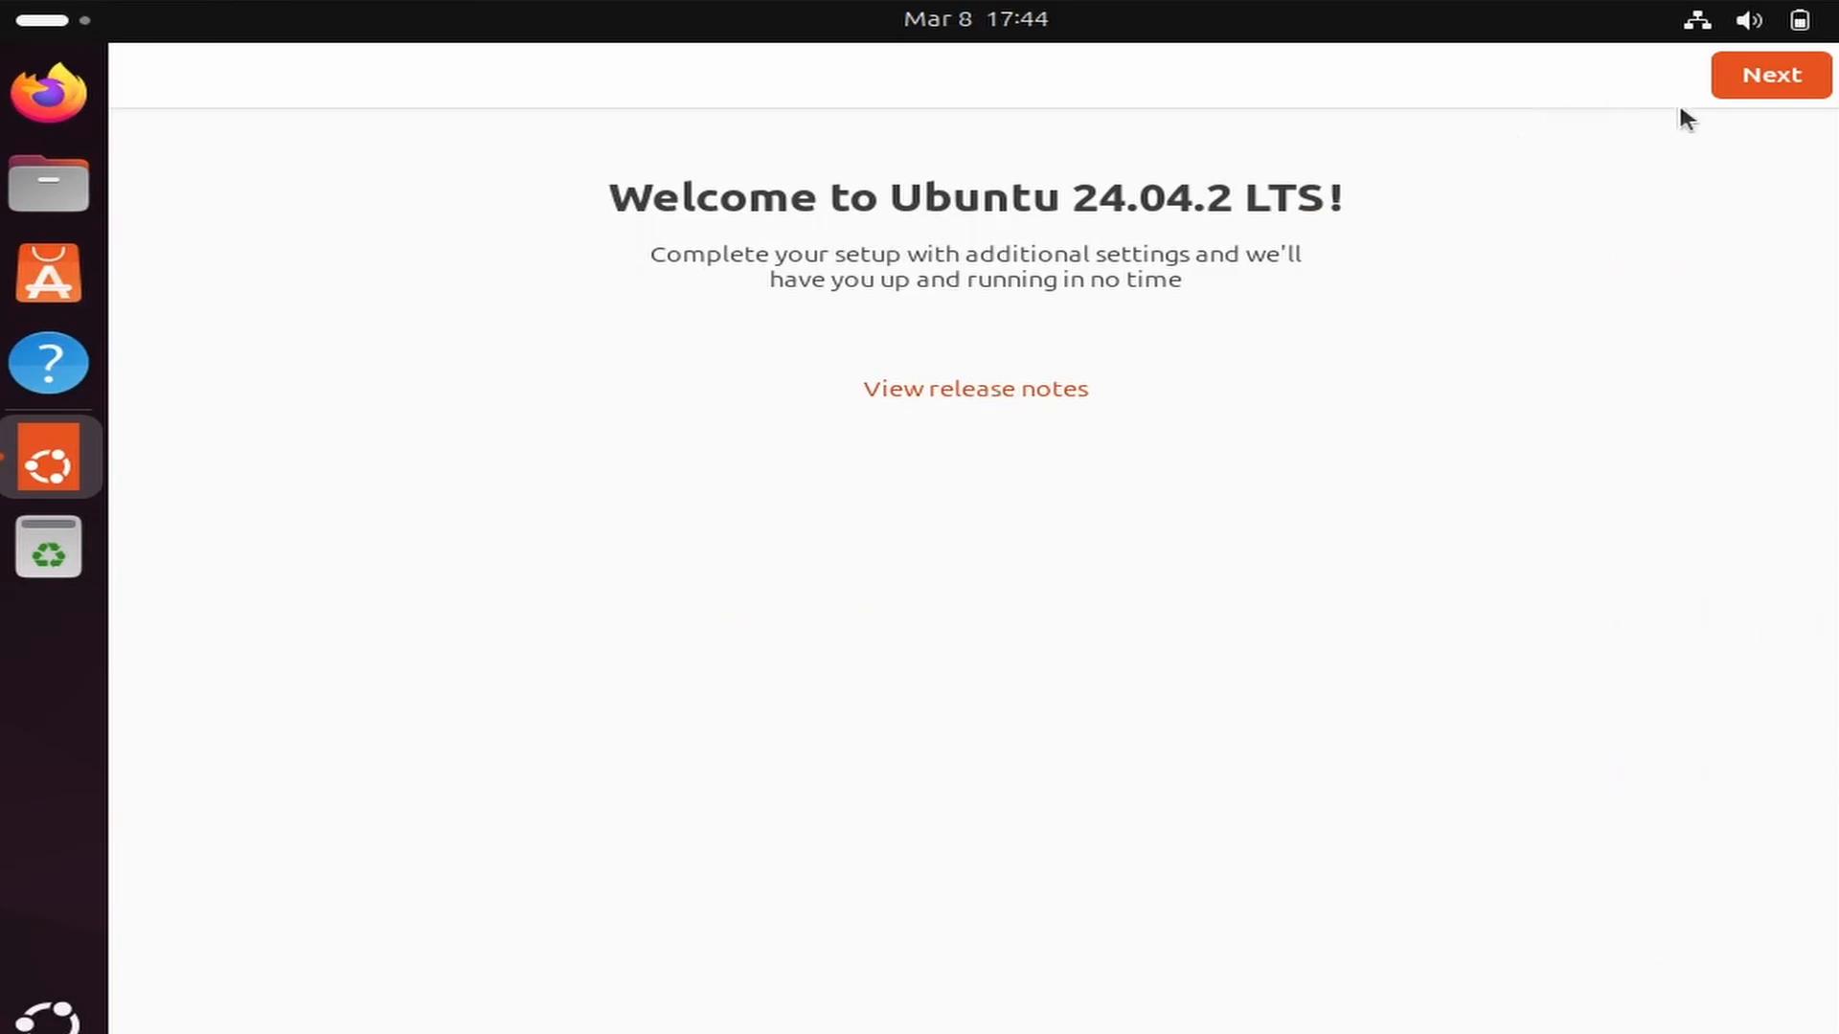
# Complete the Ubuntu welcome setup, skipping Ubuntu Pro and agreeing to share system data with the Ubuntu team.
pyautogui.click(1729, 92)
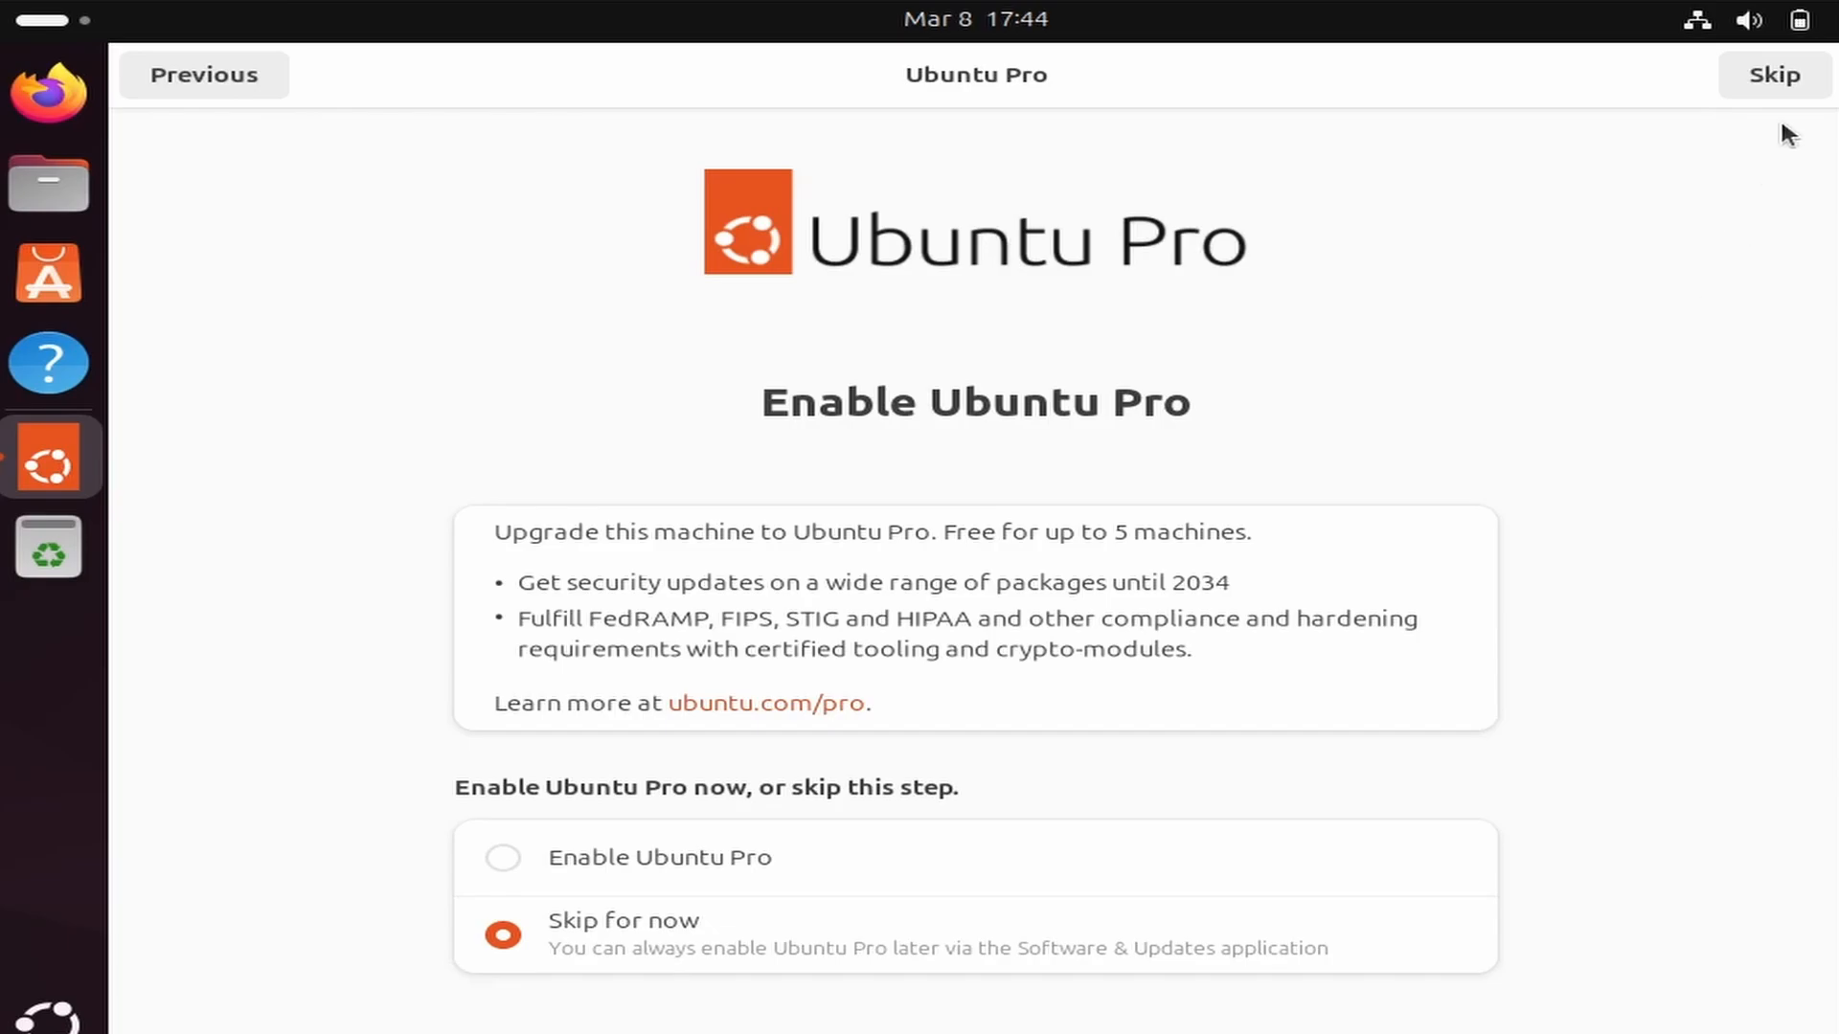
pyautogui.click(1783, 81)
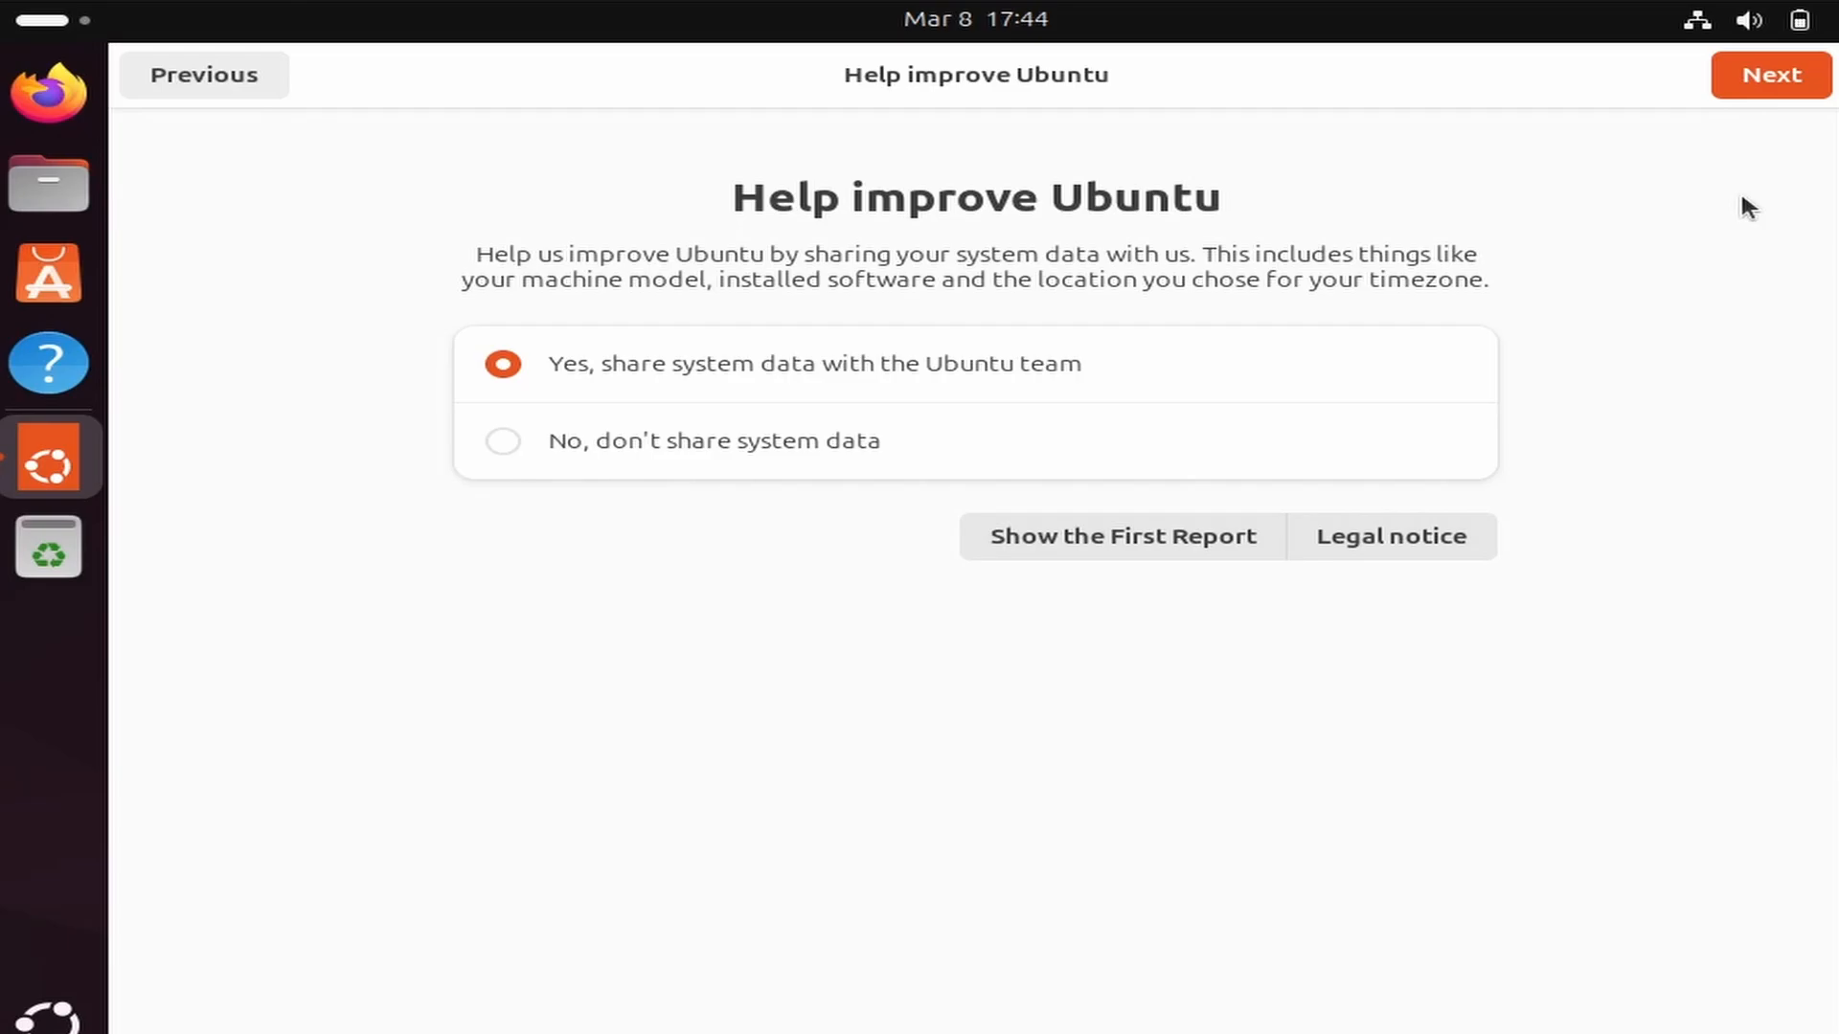
pyautogui.click(1756, 80)
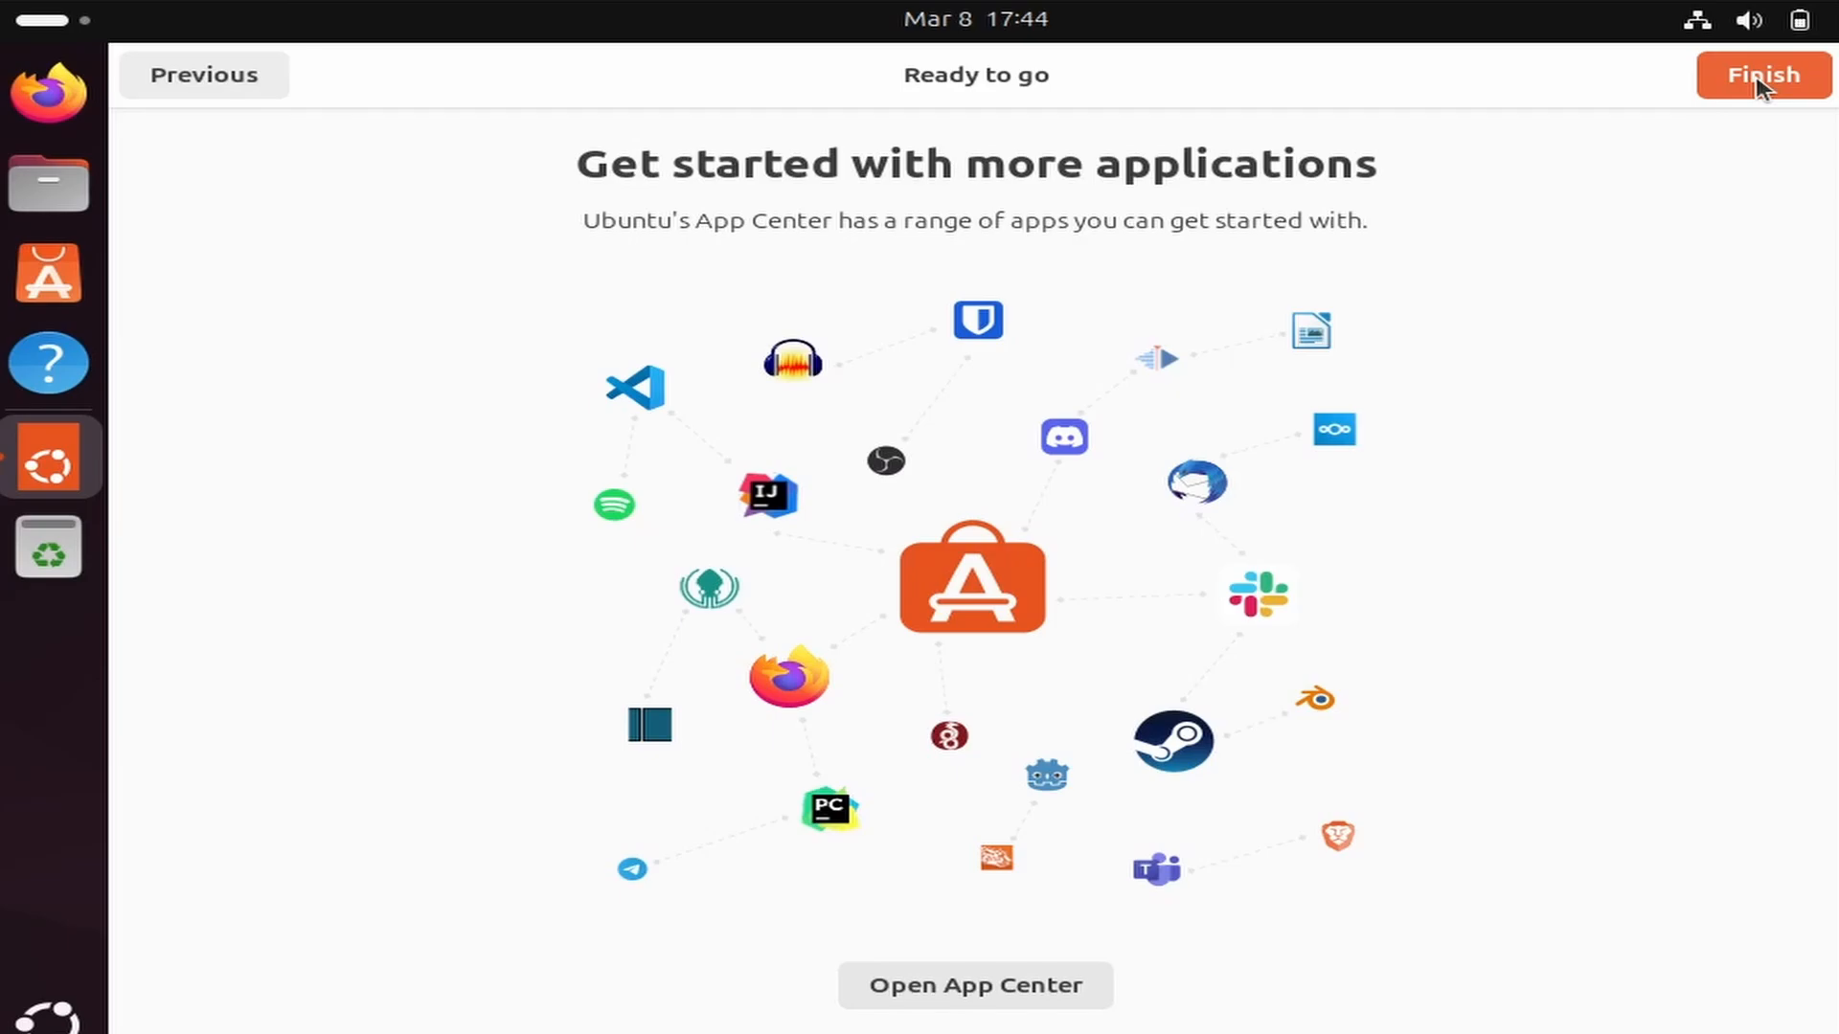
pyautogui.click(1760, 81)
# Search the installed applications for "ter", open Terminal and maximize its window.
pyautogui.press('super+a')
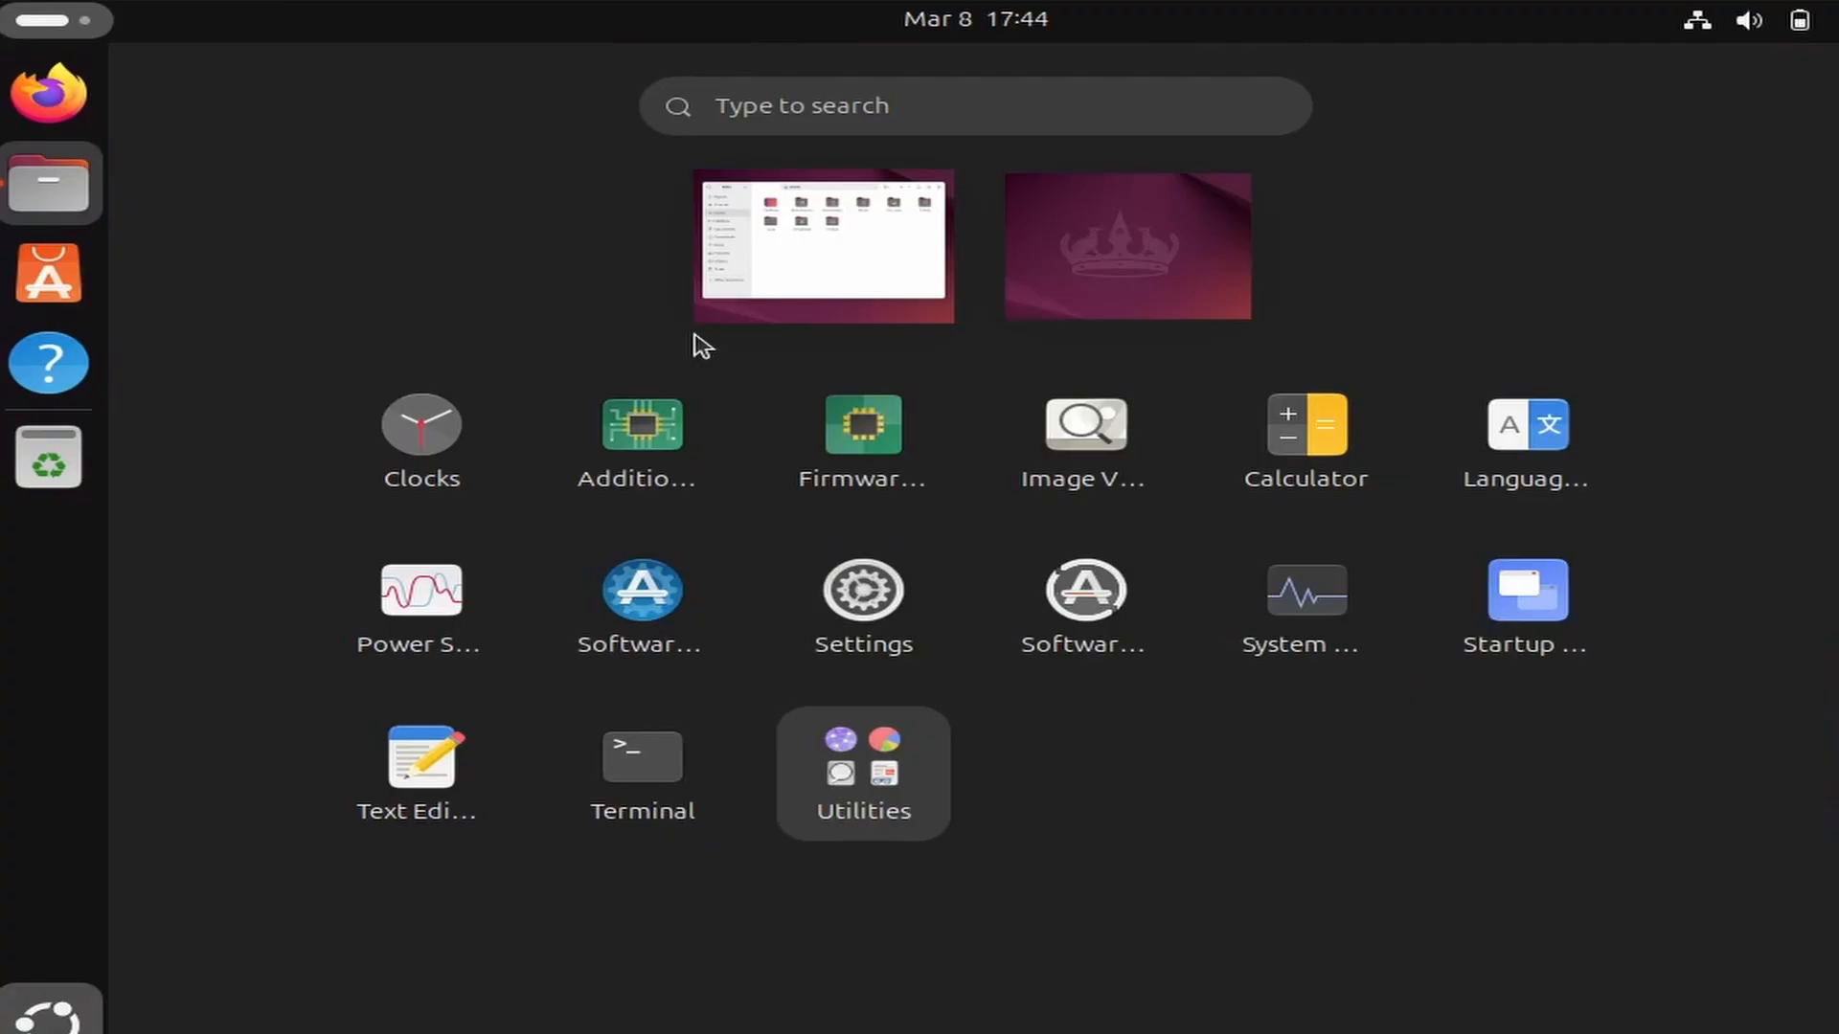
pyautogui.write('ter')
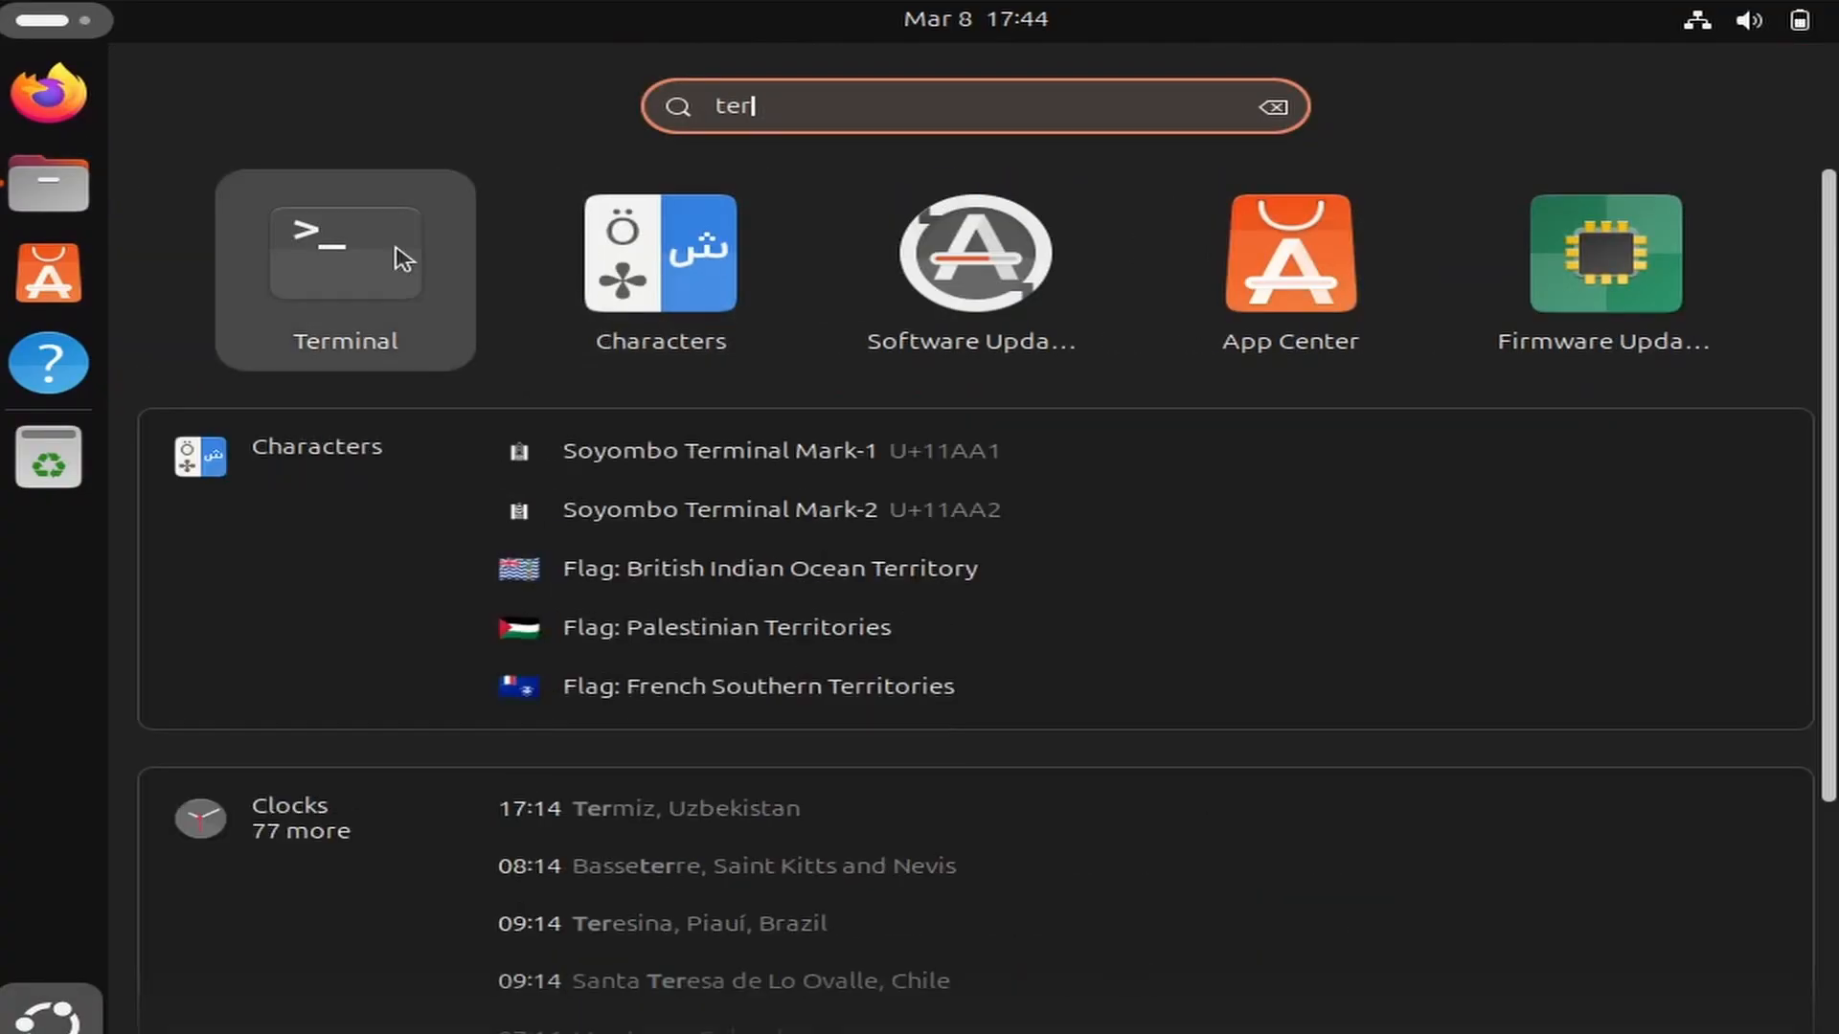
pyautogui.click(404, 258)
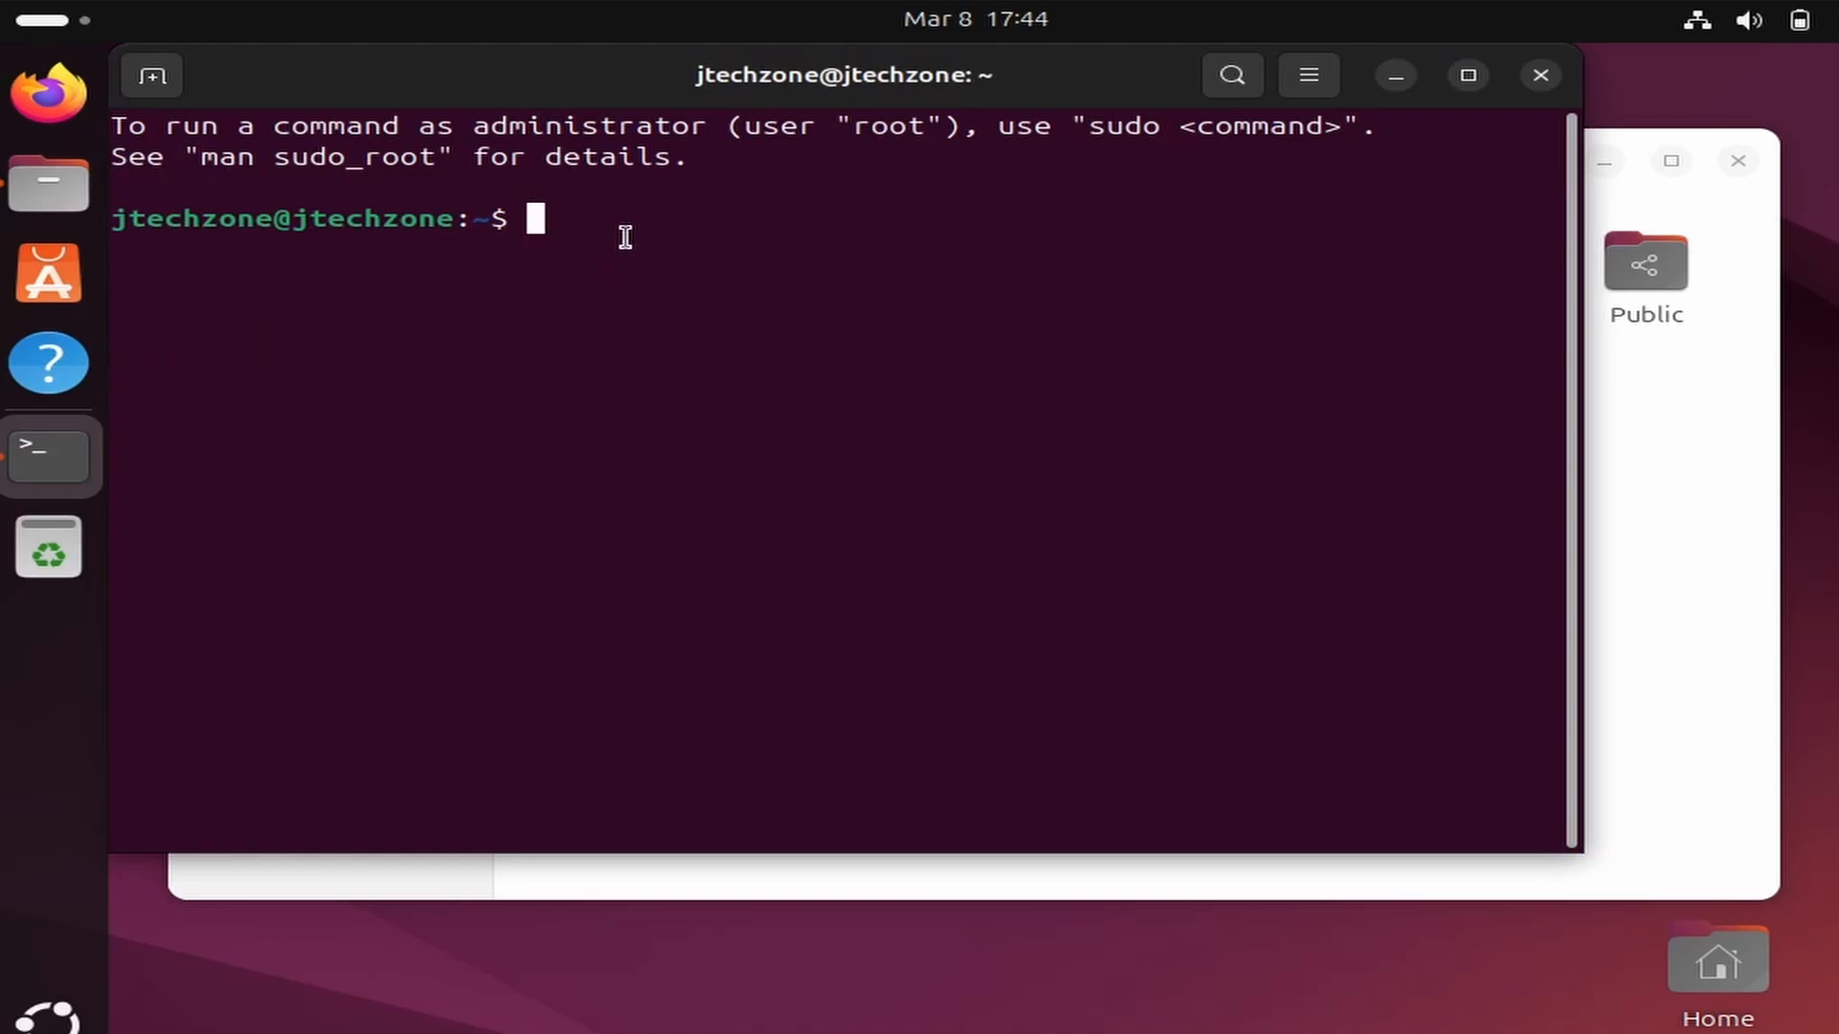
pyautogui.doubleClick(783, 99)
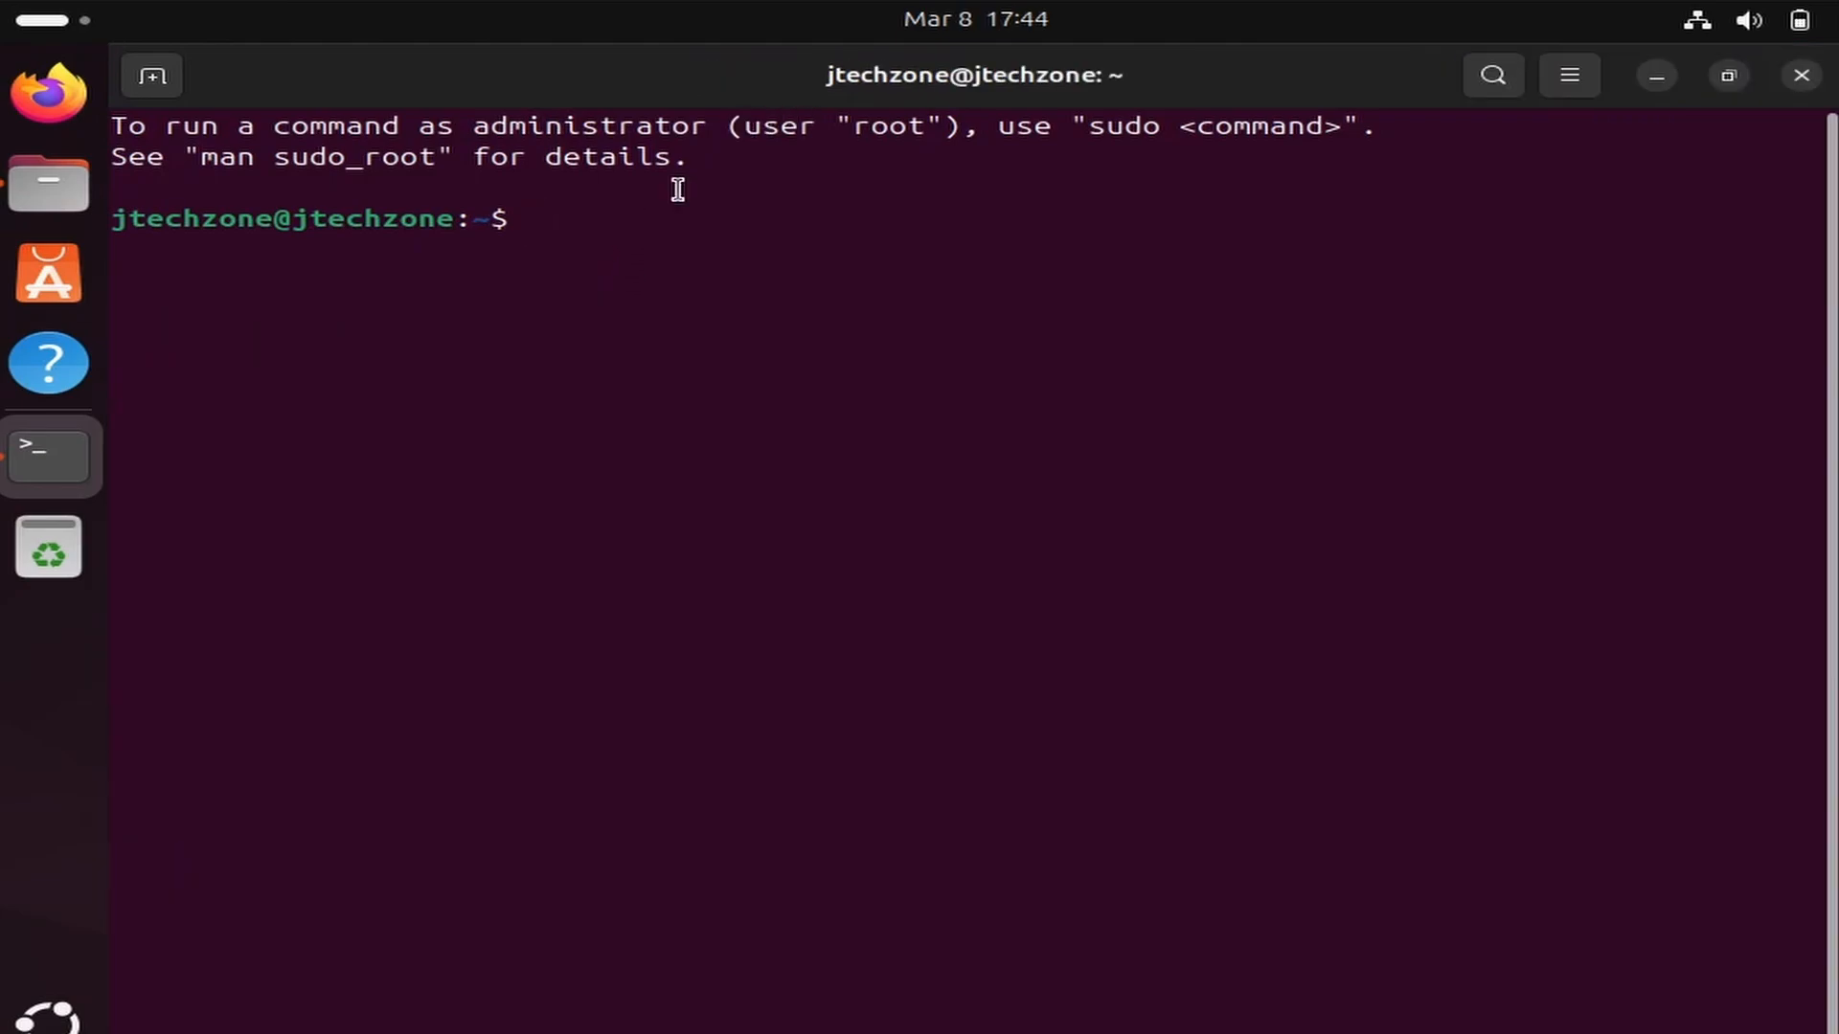
# Run hostnamectl to check the host name, operating system version and kernel of the installation.
pyautogui.write('hostnamectl')
pyautogui.press('Return')
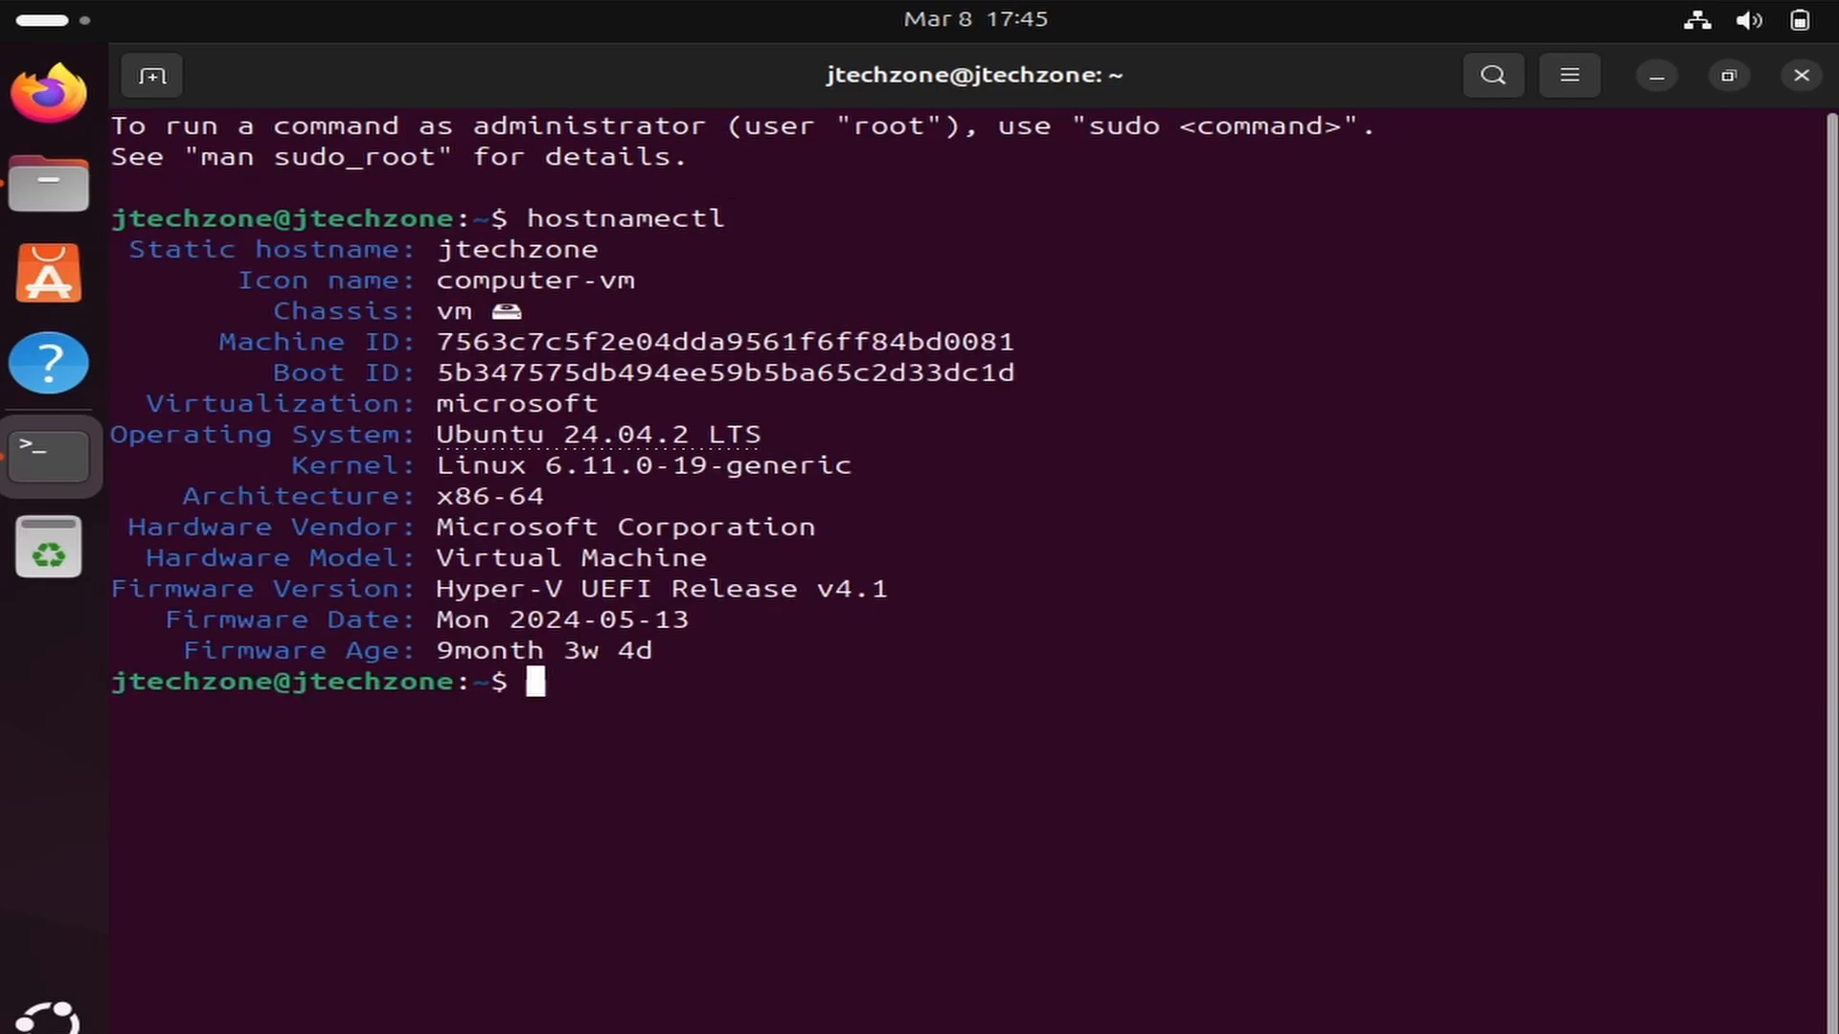